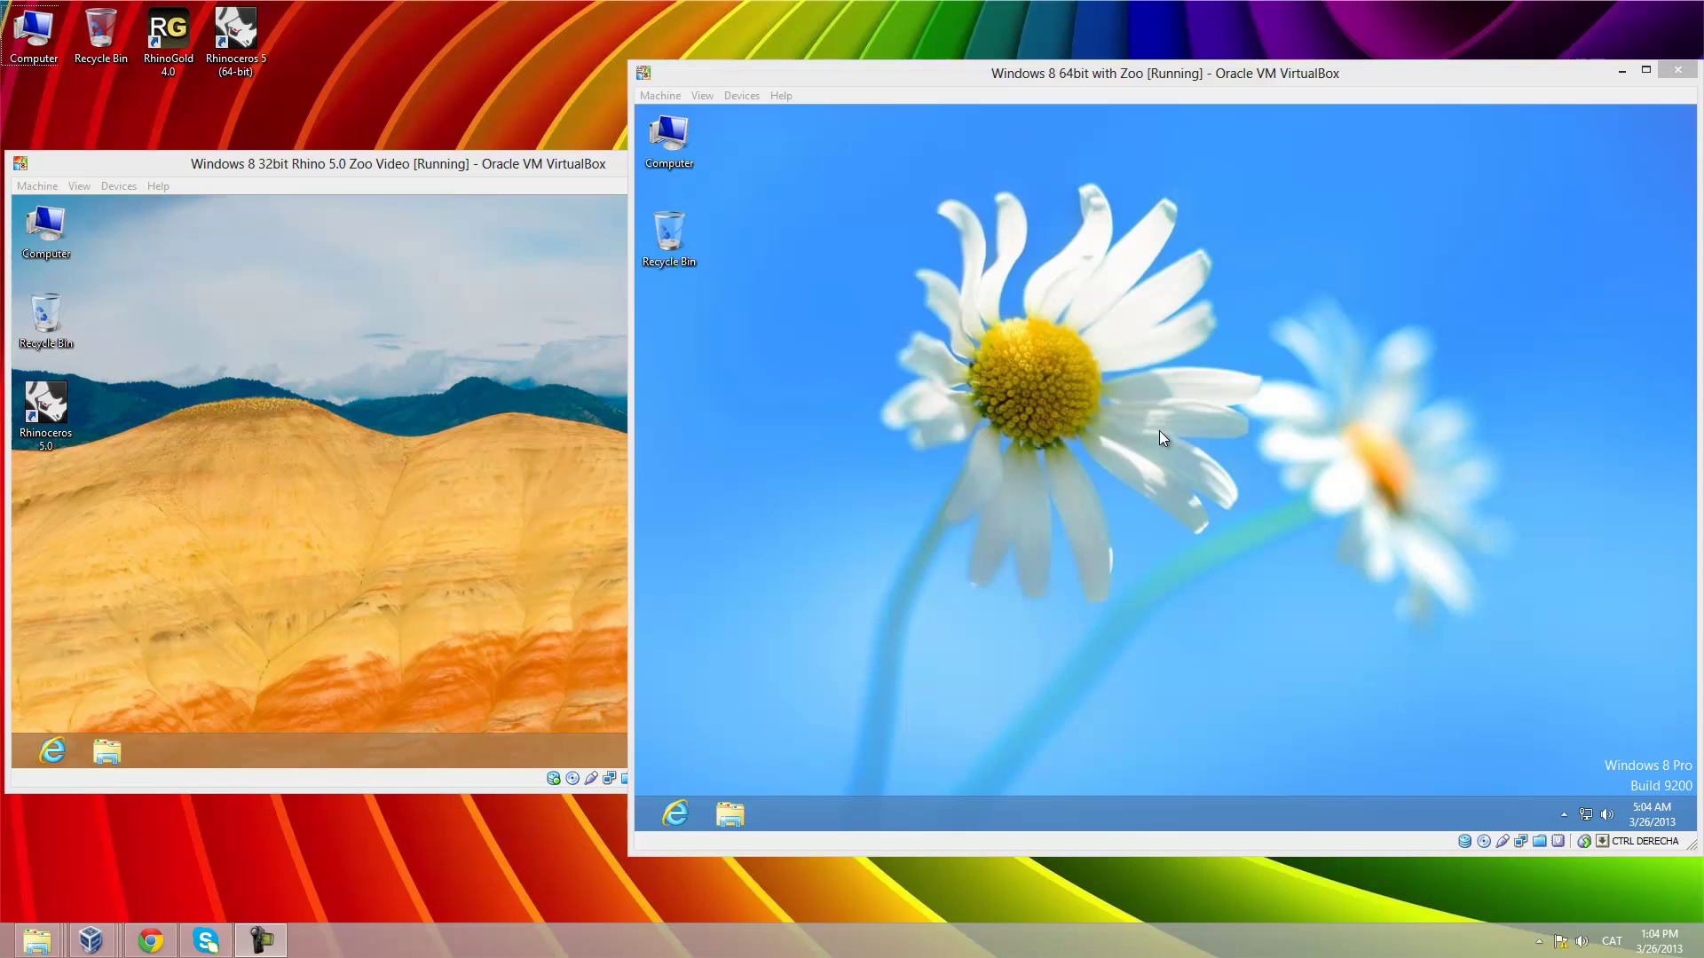
- Rearrange the two VirtualBox machine windows, leaving the 64bit with Zoo machine in front, shifted left
left_click_drag(994, 82, 1037, 102)
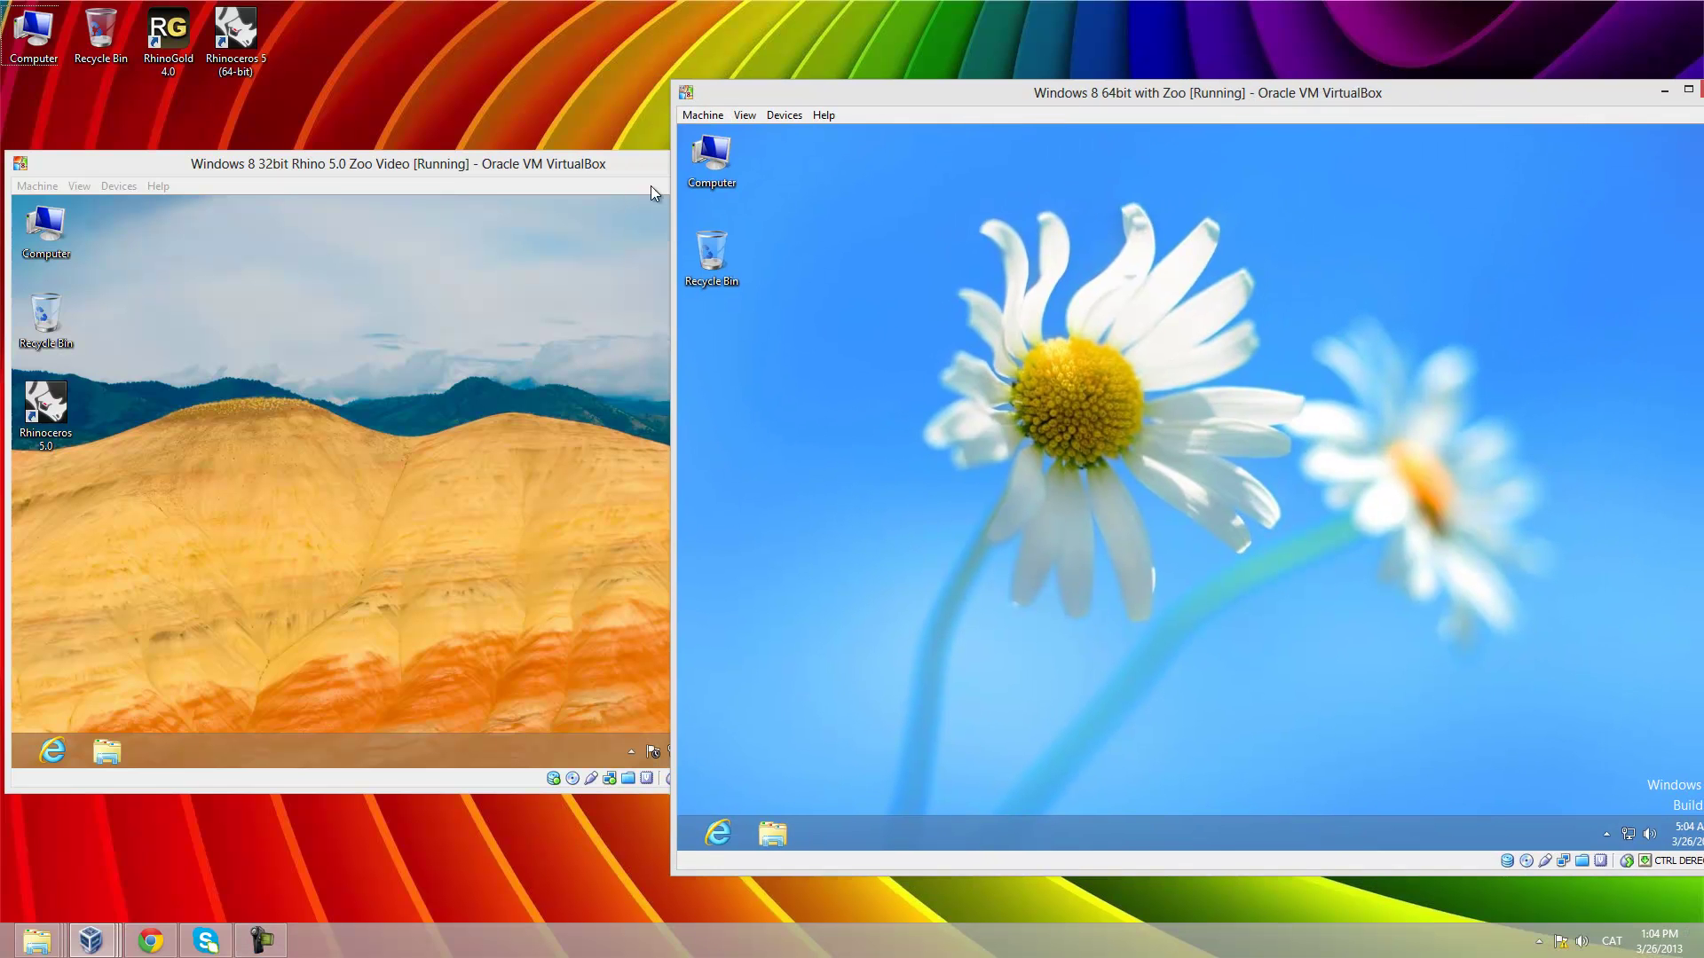
left_click(561, 169)
left_click_drag(561, 168, 574, 178)
left_click_drag(985, 93, 953, 68)
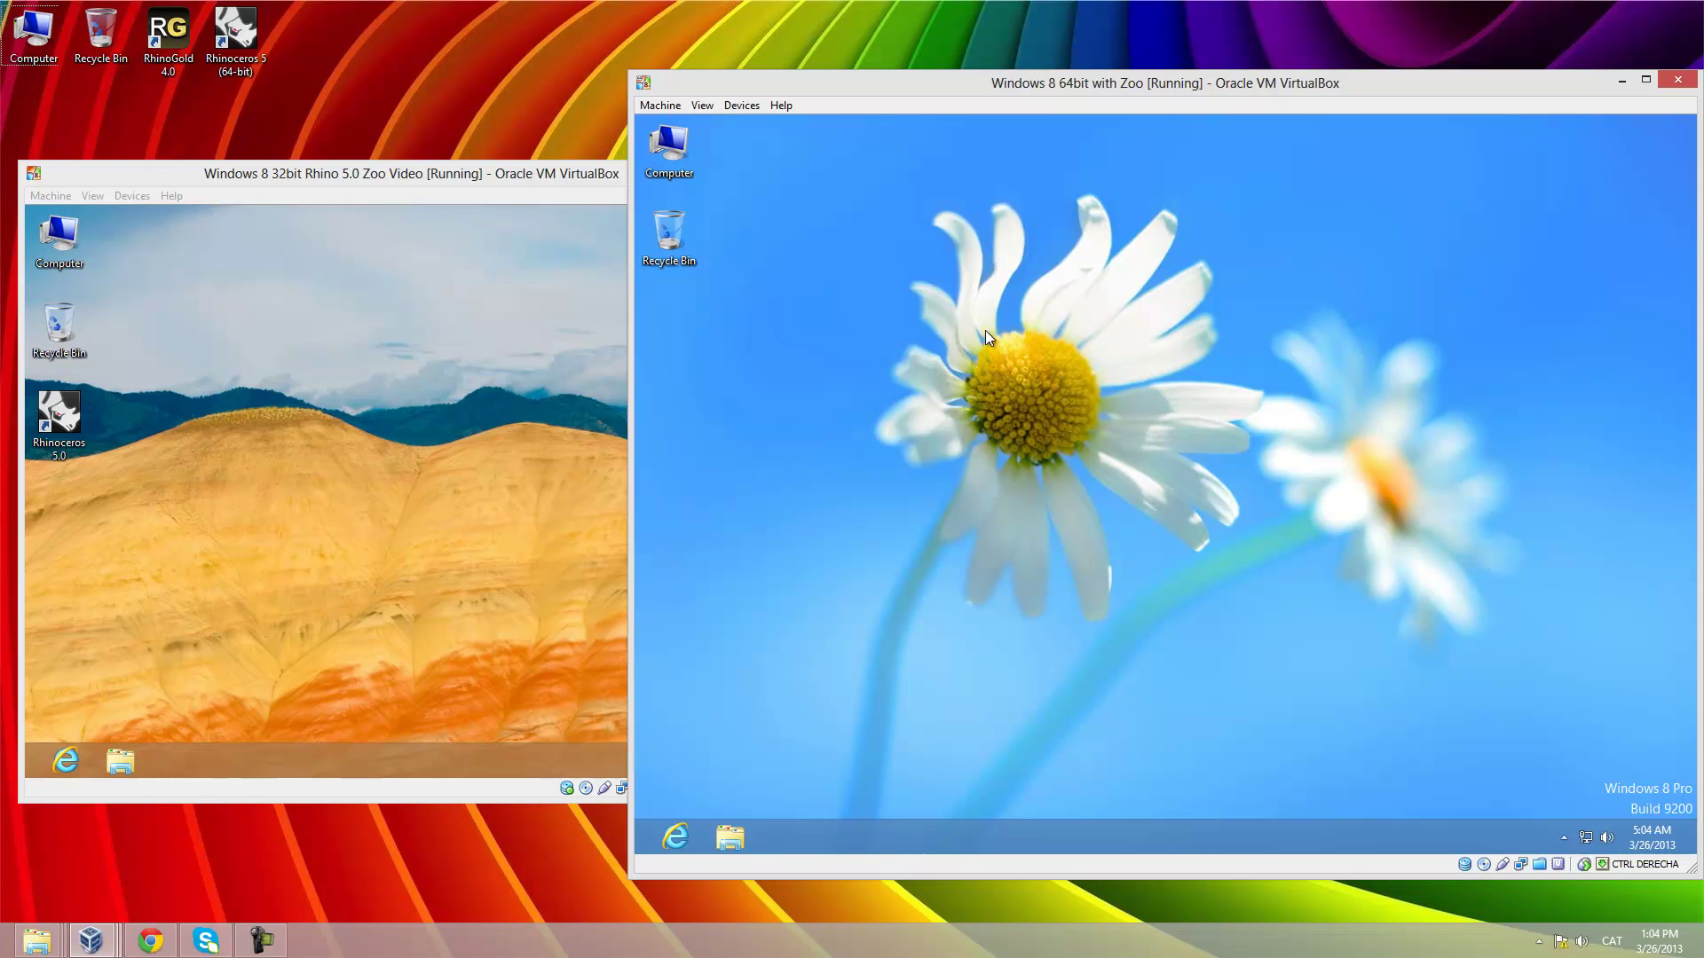
left_click(233, 334)
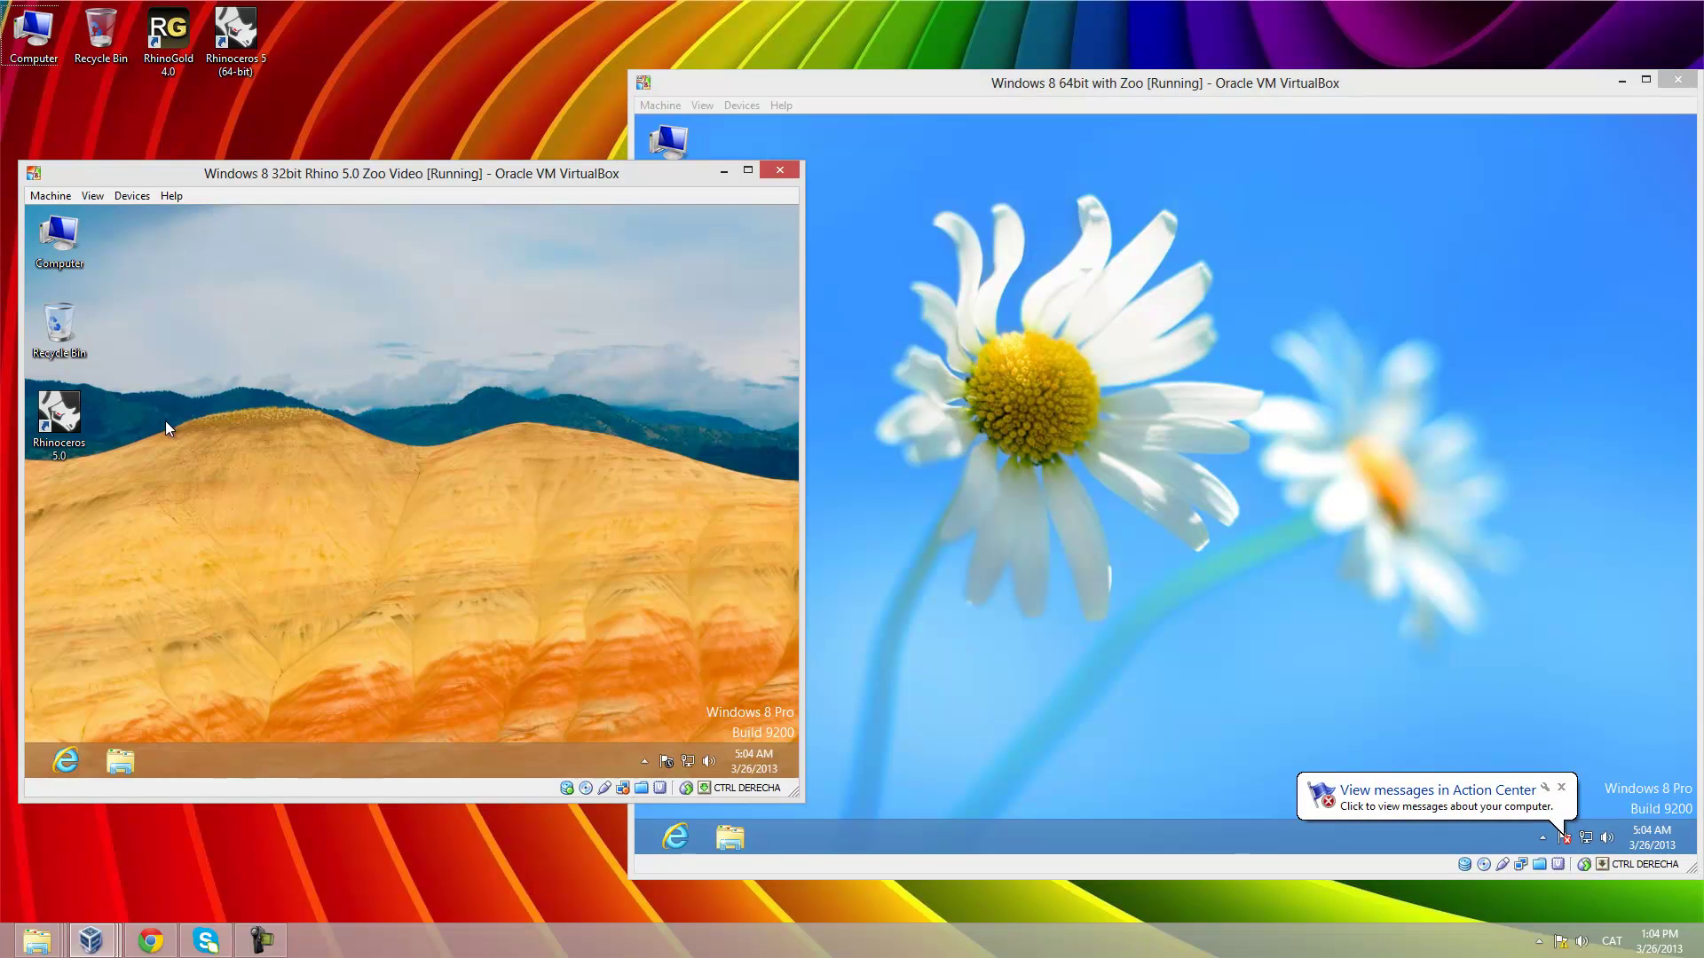
left_click(867, 364)
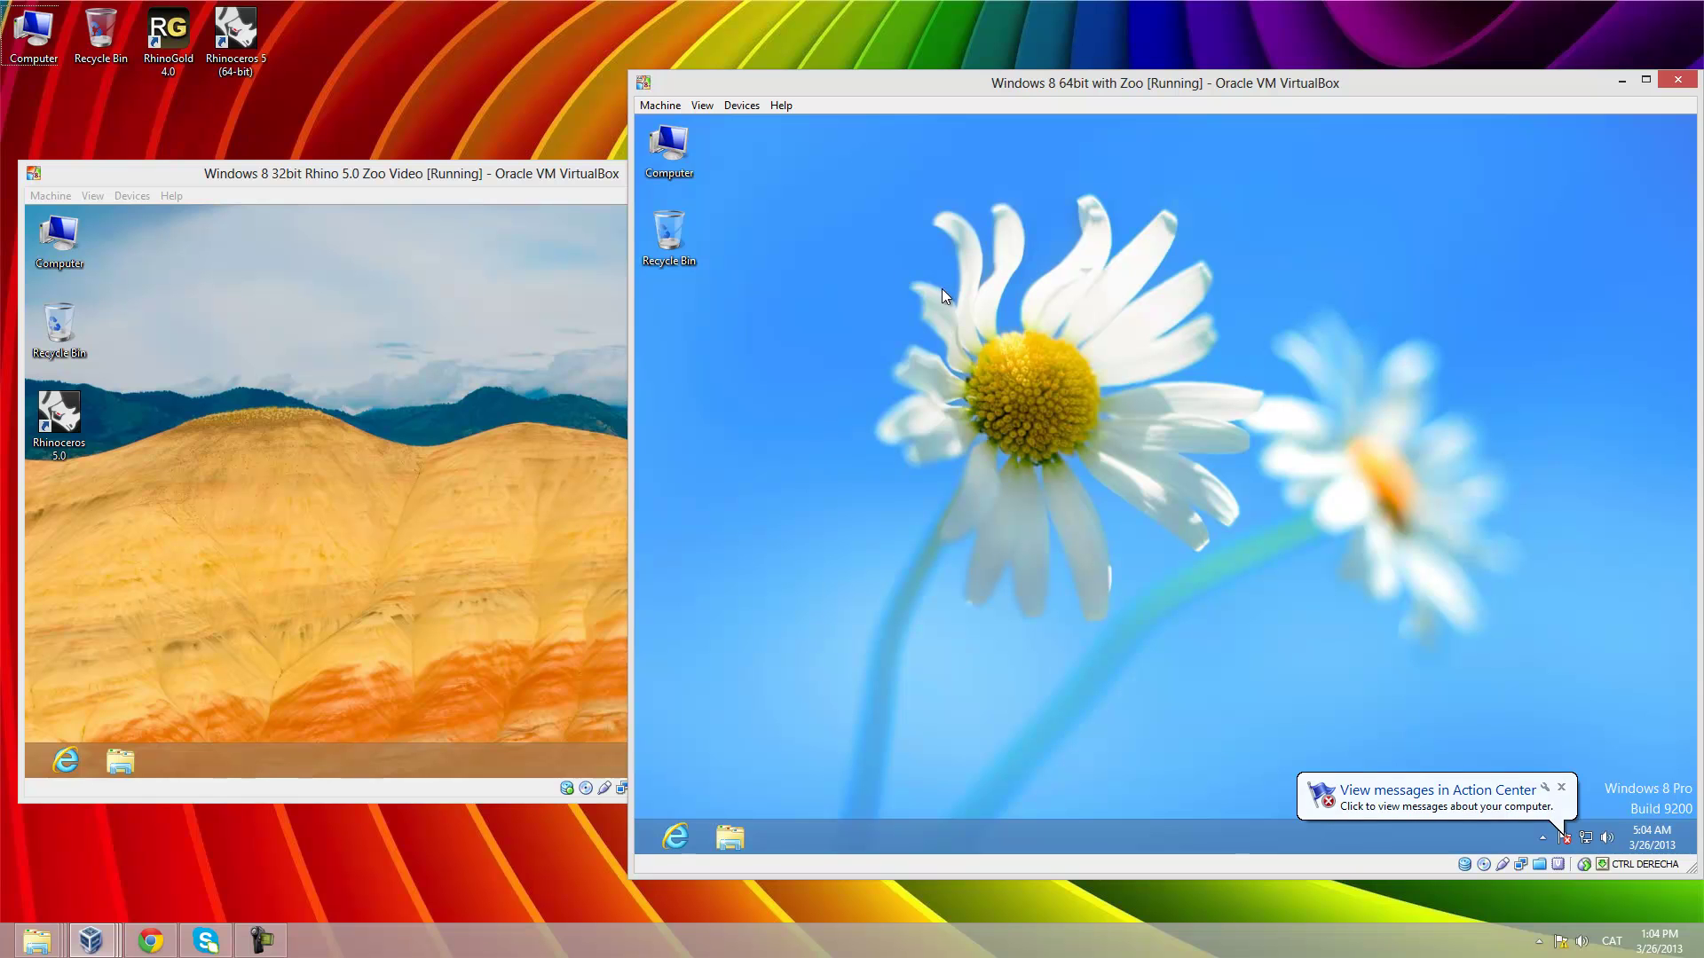
left_click_drag(1005, 87, 960, 77)
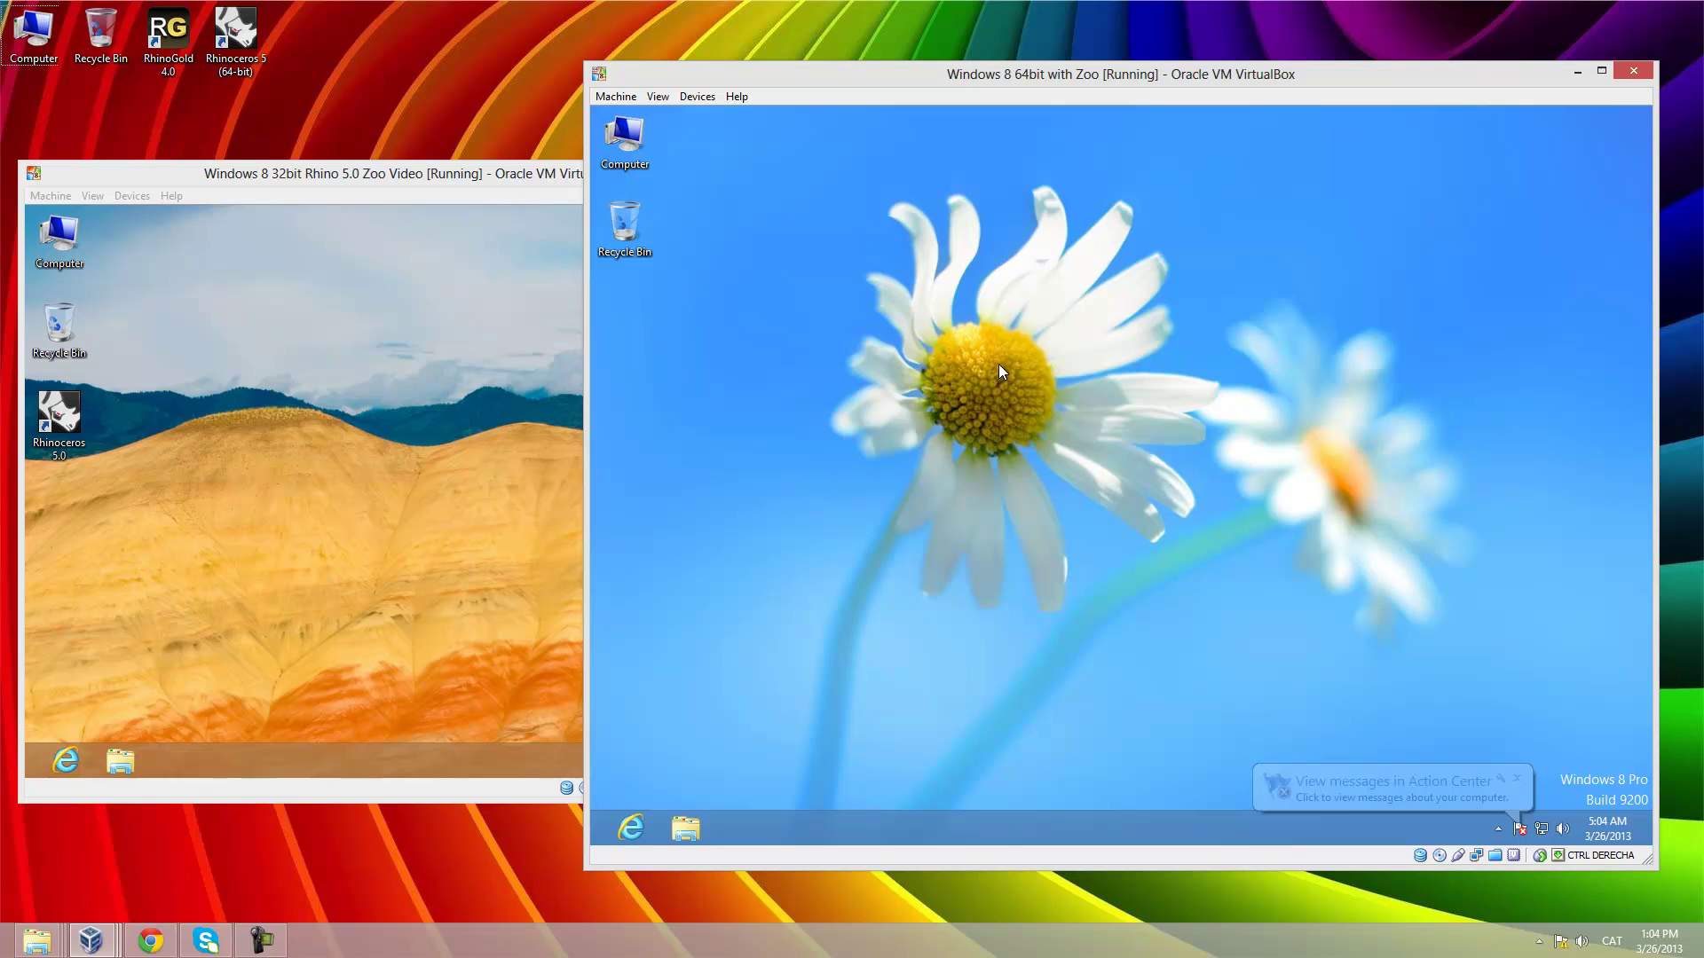
- Launch Internet Explorer inside the 64bit machine and maximize it to fill the guest screen
left_click(626, 826)
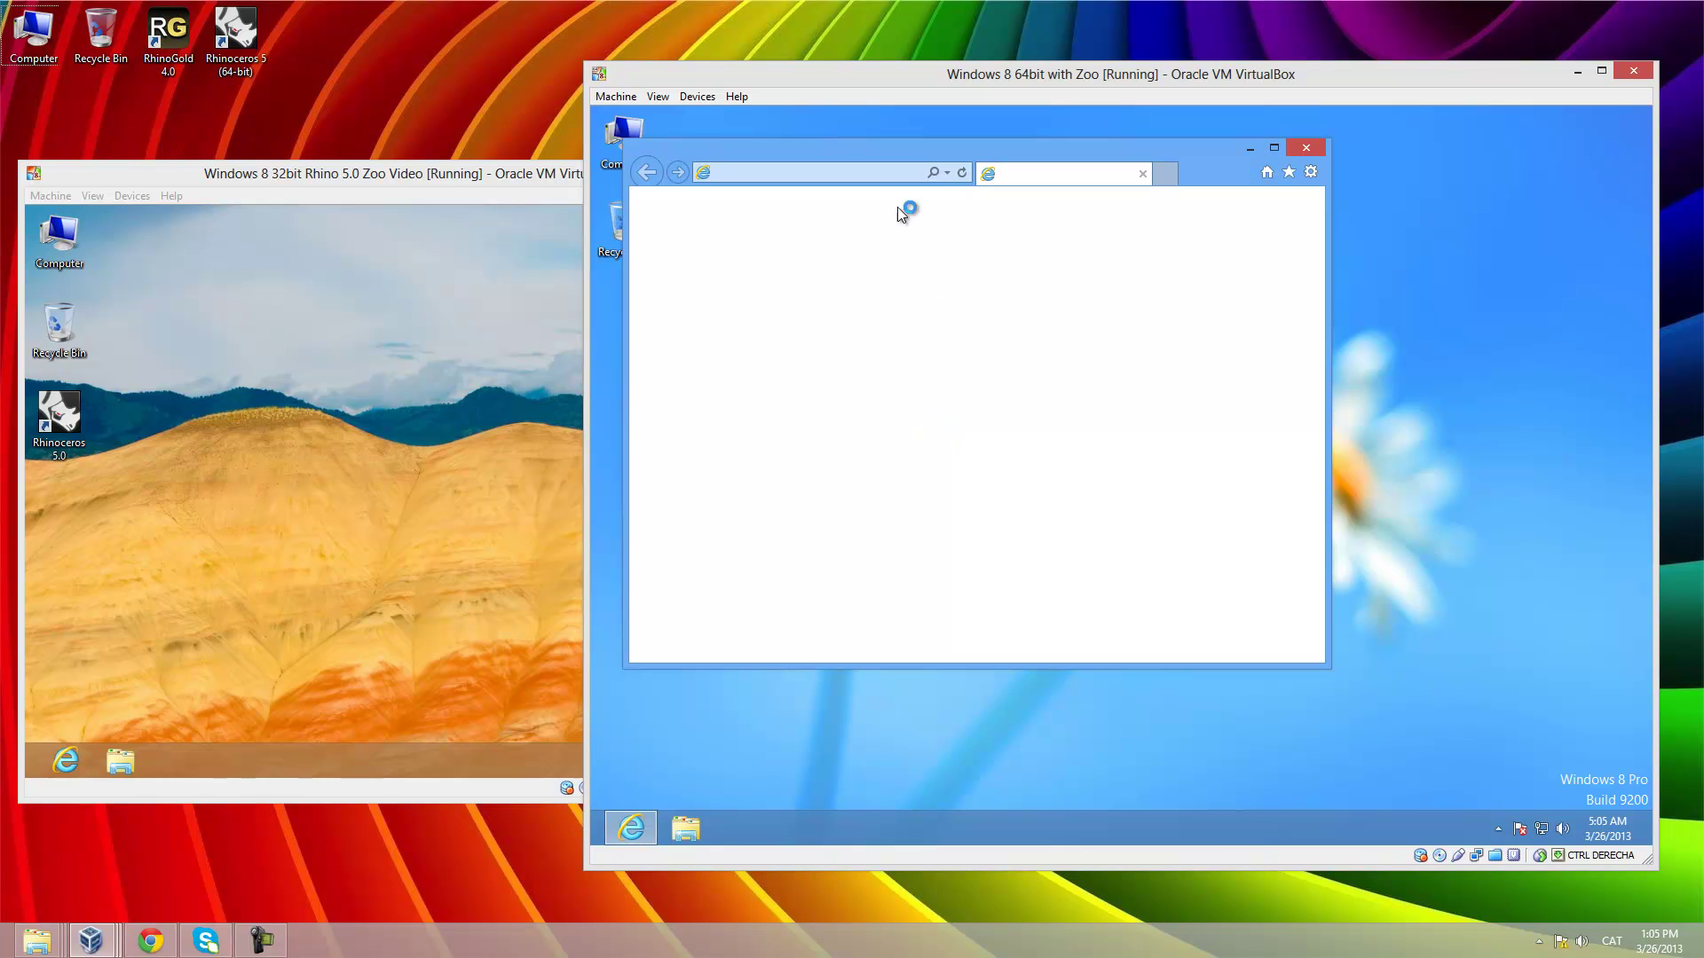
left_click_drag(901, 147, 988, 145)
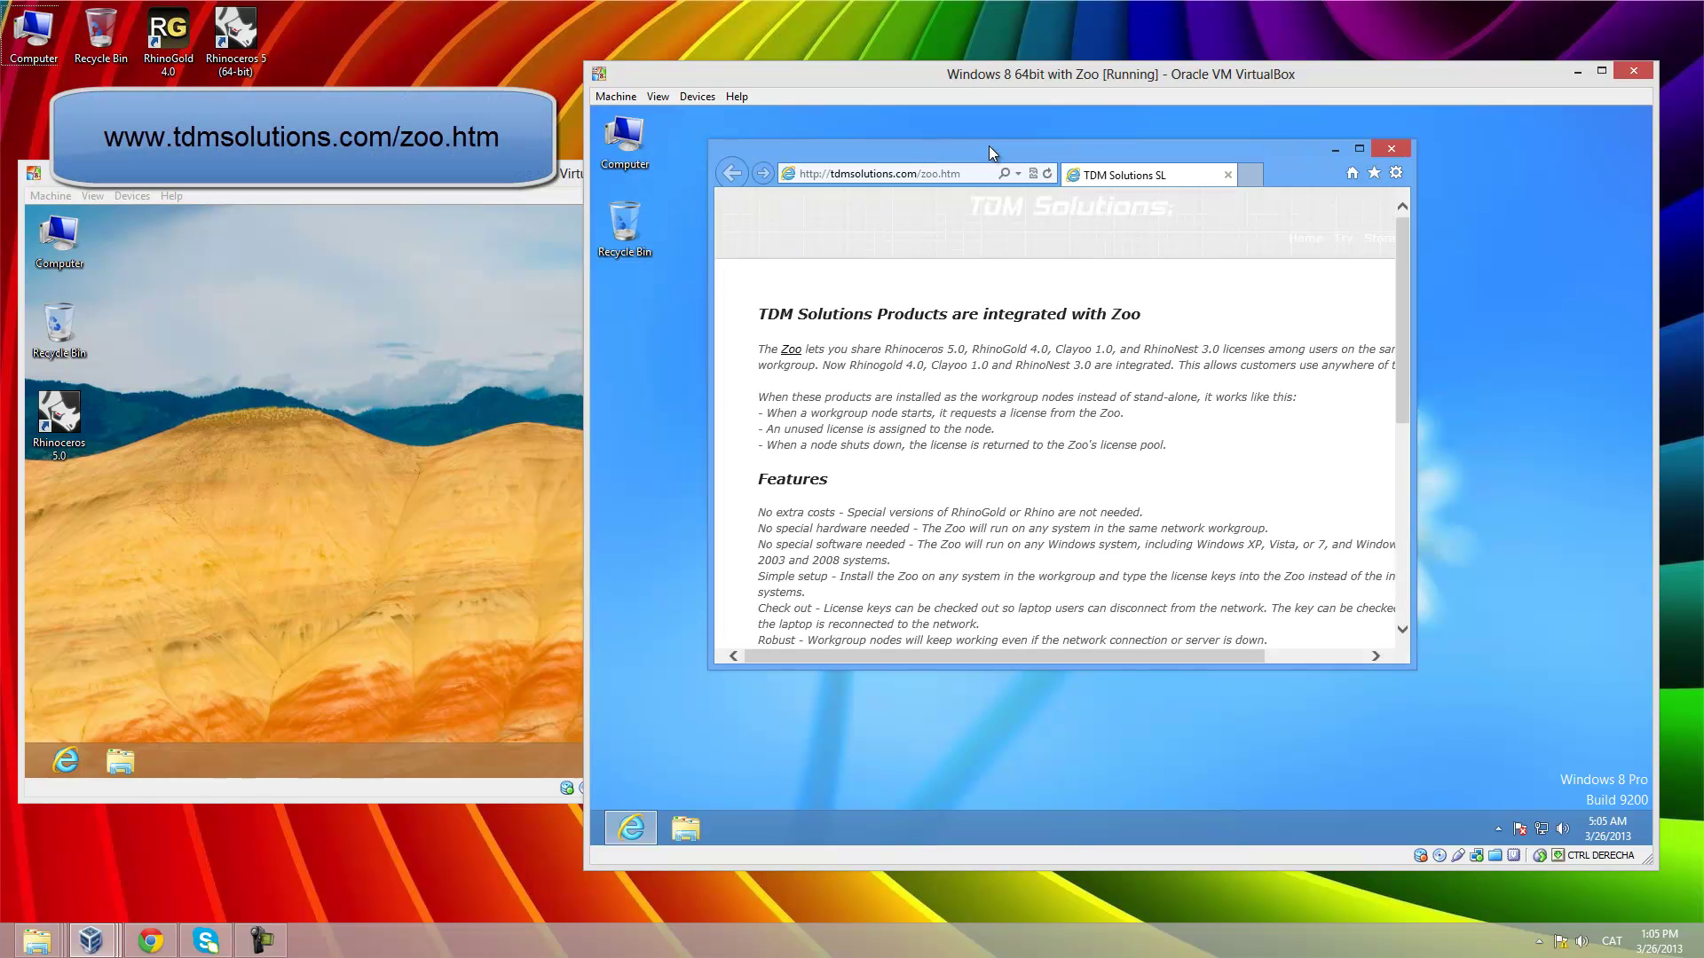
double_click(988, 146)
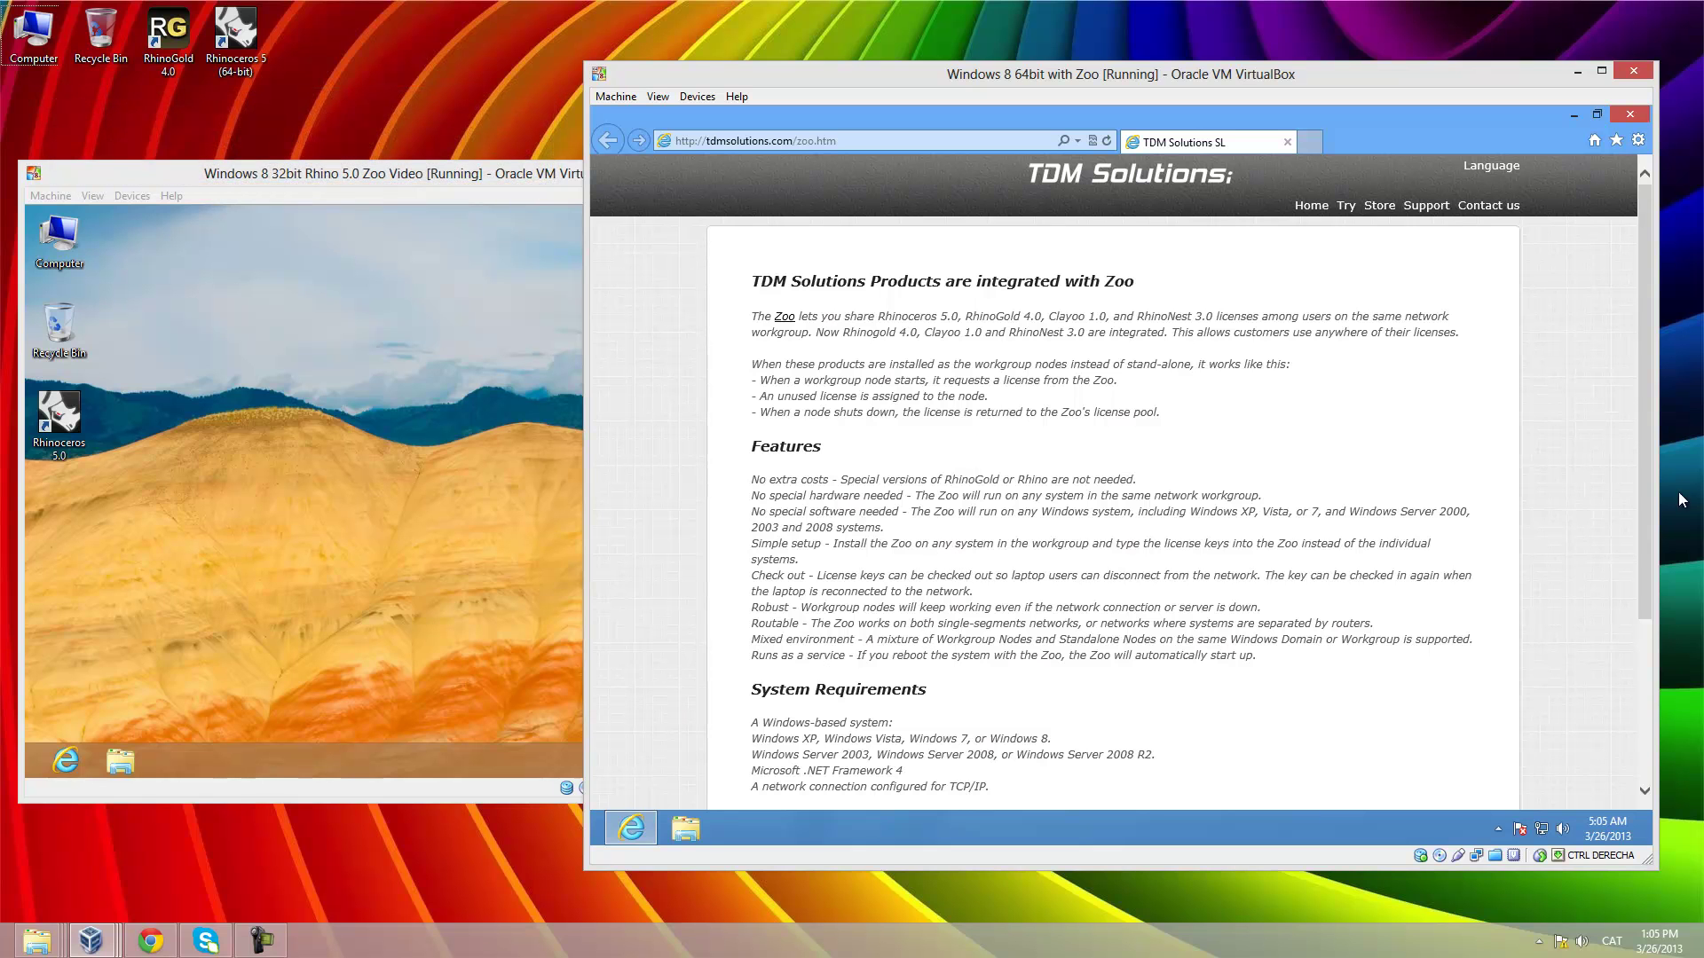
- Scroll the Zoo page to Getting Started and follow the Zoo 5.0 download link
scroll(1636, 678, "down", 3)
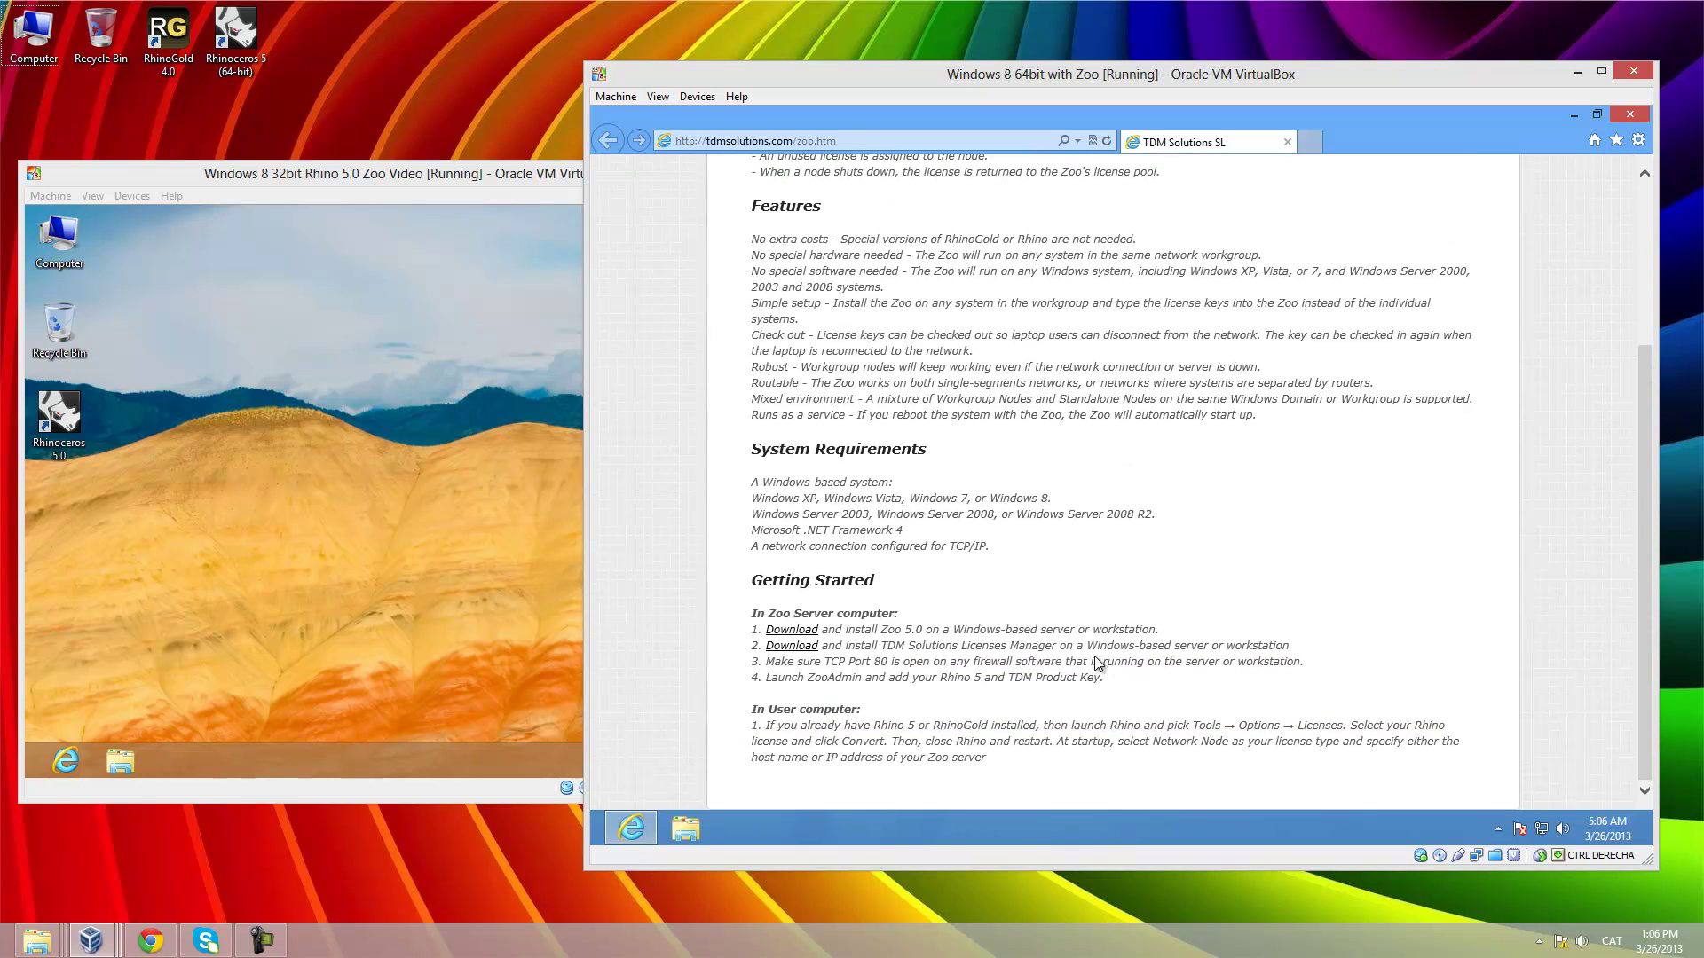
left_click_drag(762, 610, 895, 612)
left_click(919, 610)
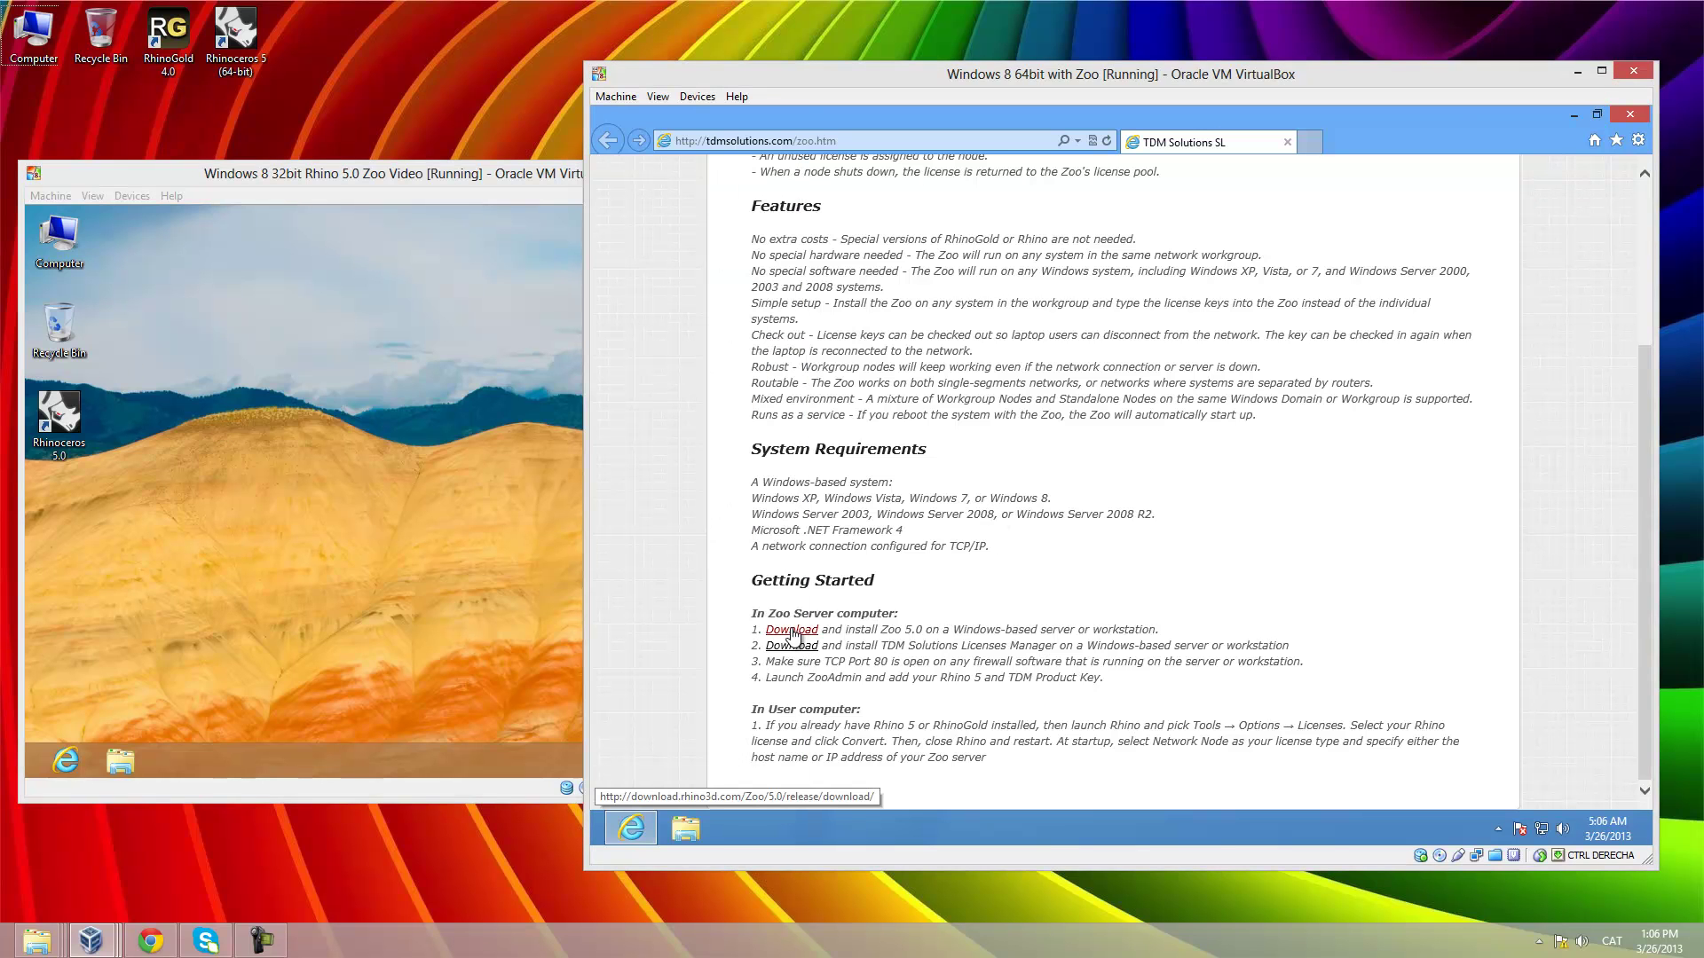
left_click(793, 632)
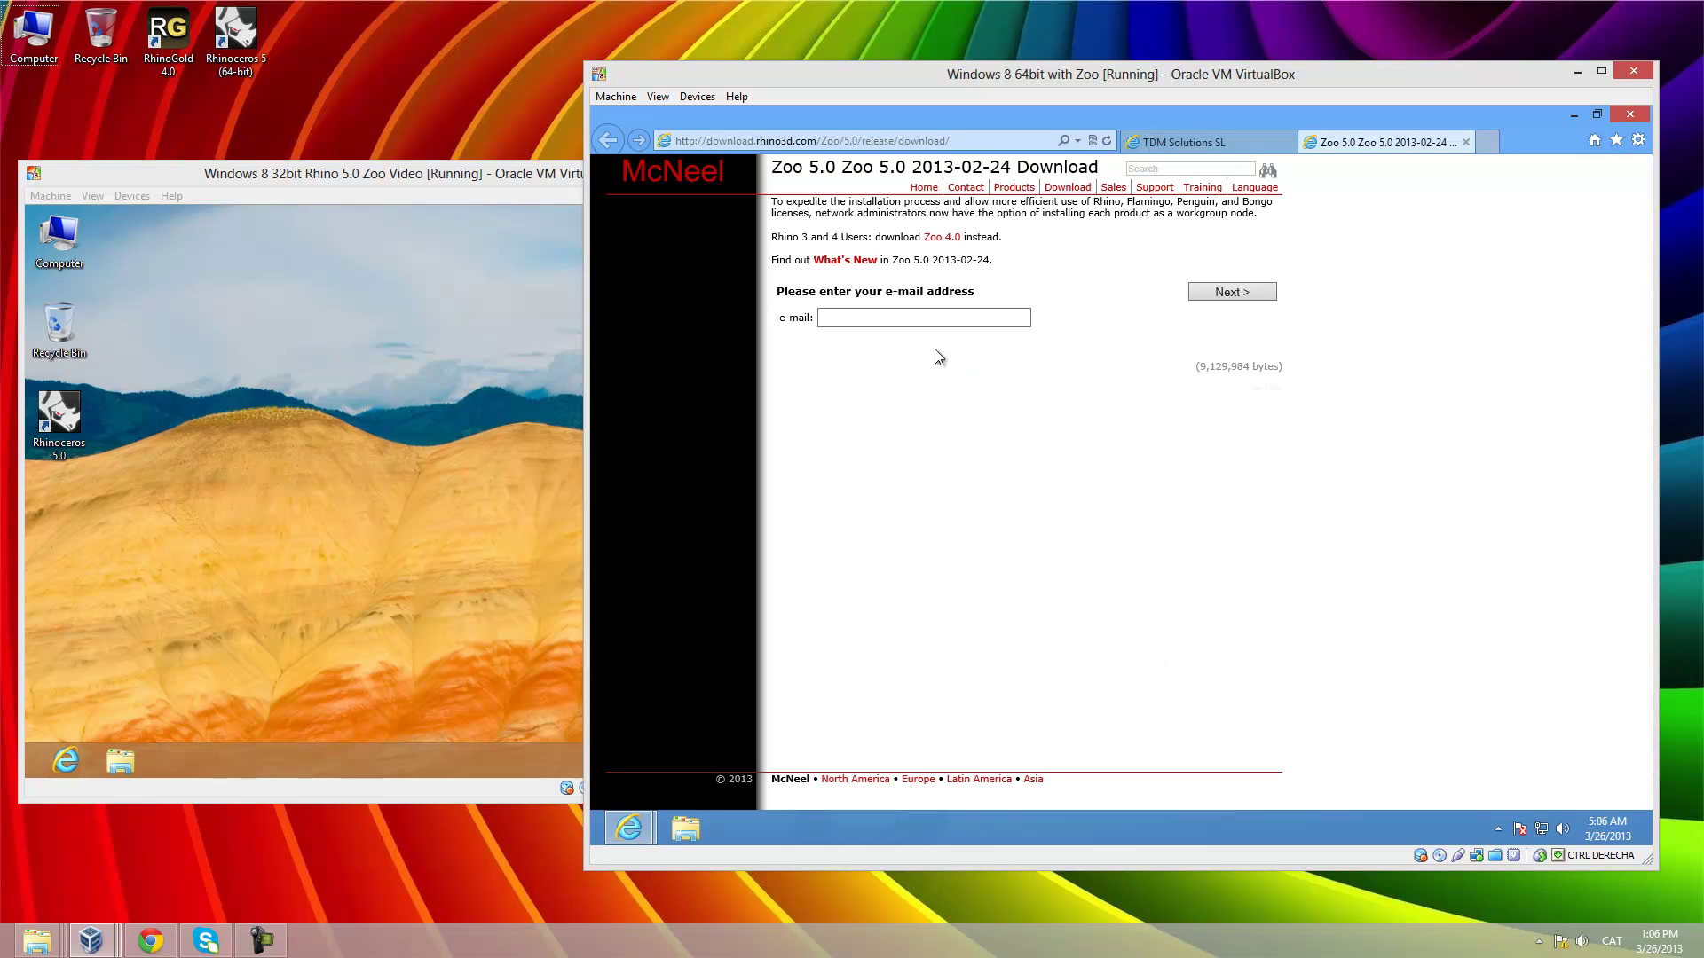
- Submit an e-mail address, save the Zoo 5.0 .msi installer, and close the download page
left_click(916, 316)
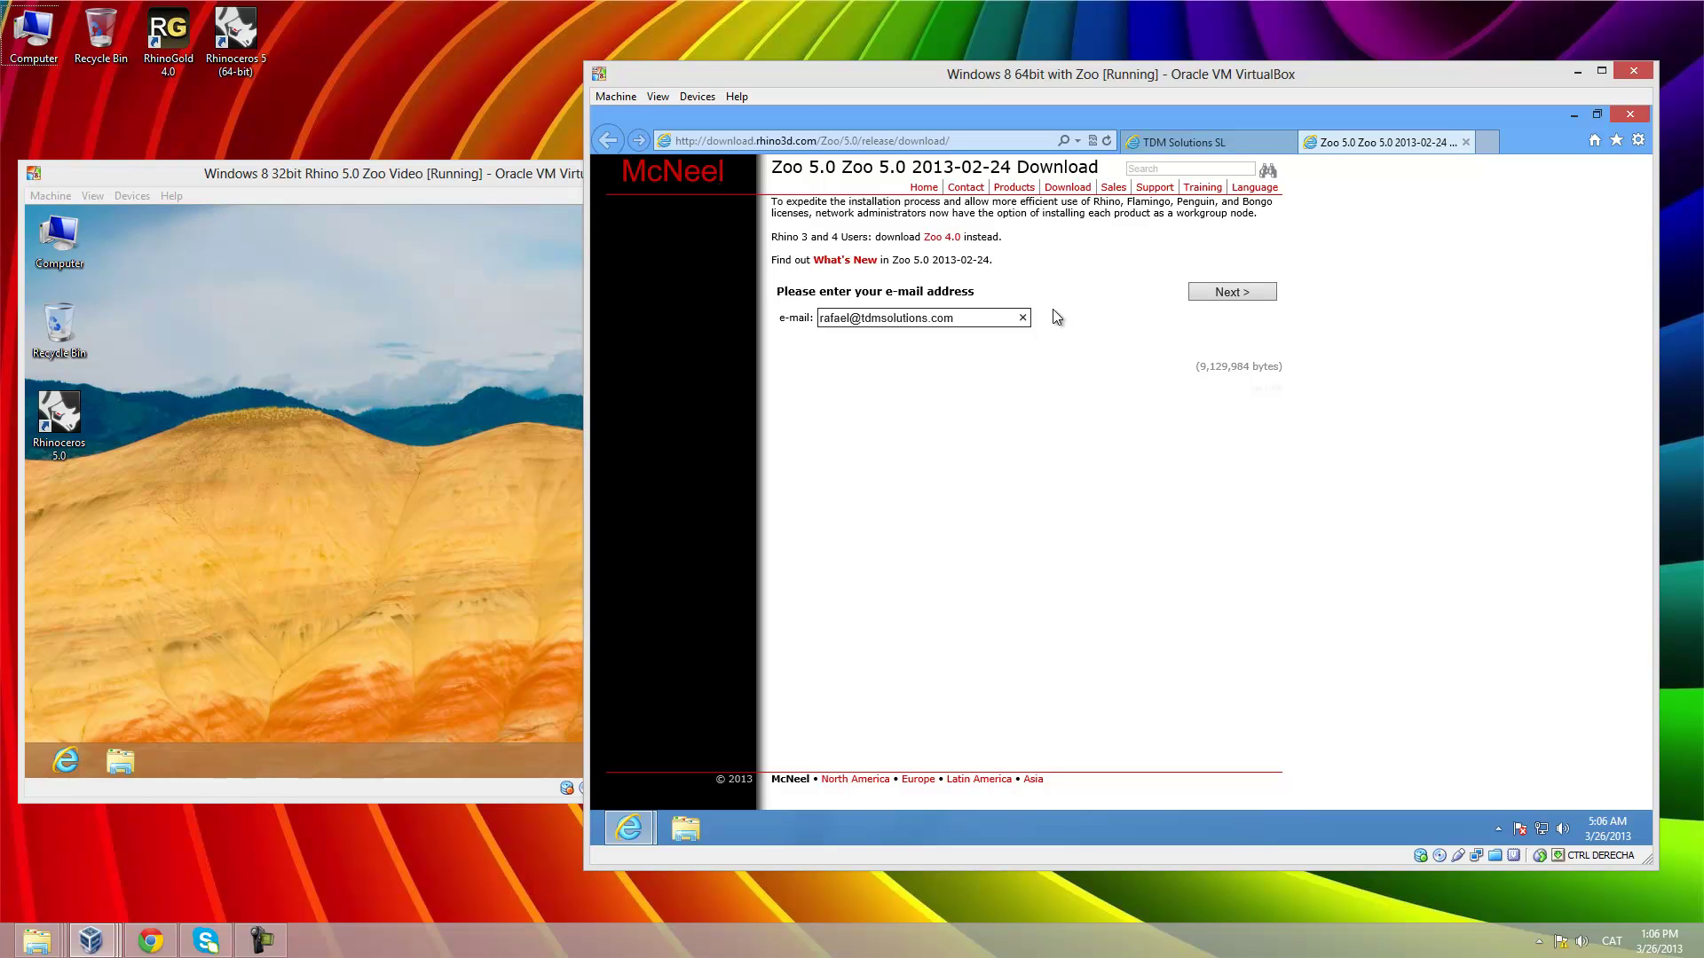
left_click(1216, 295)
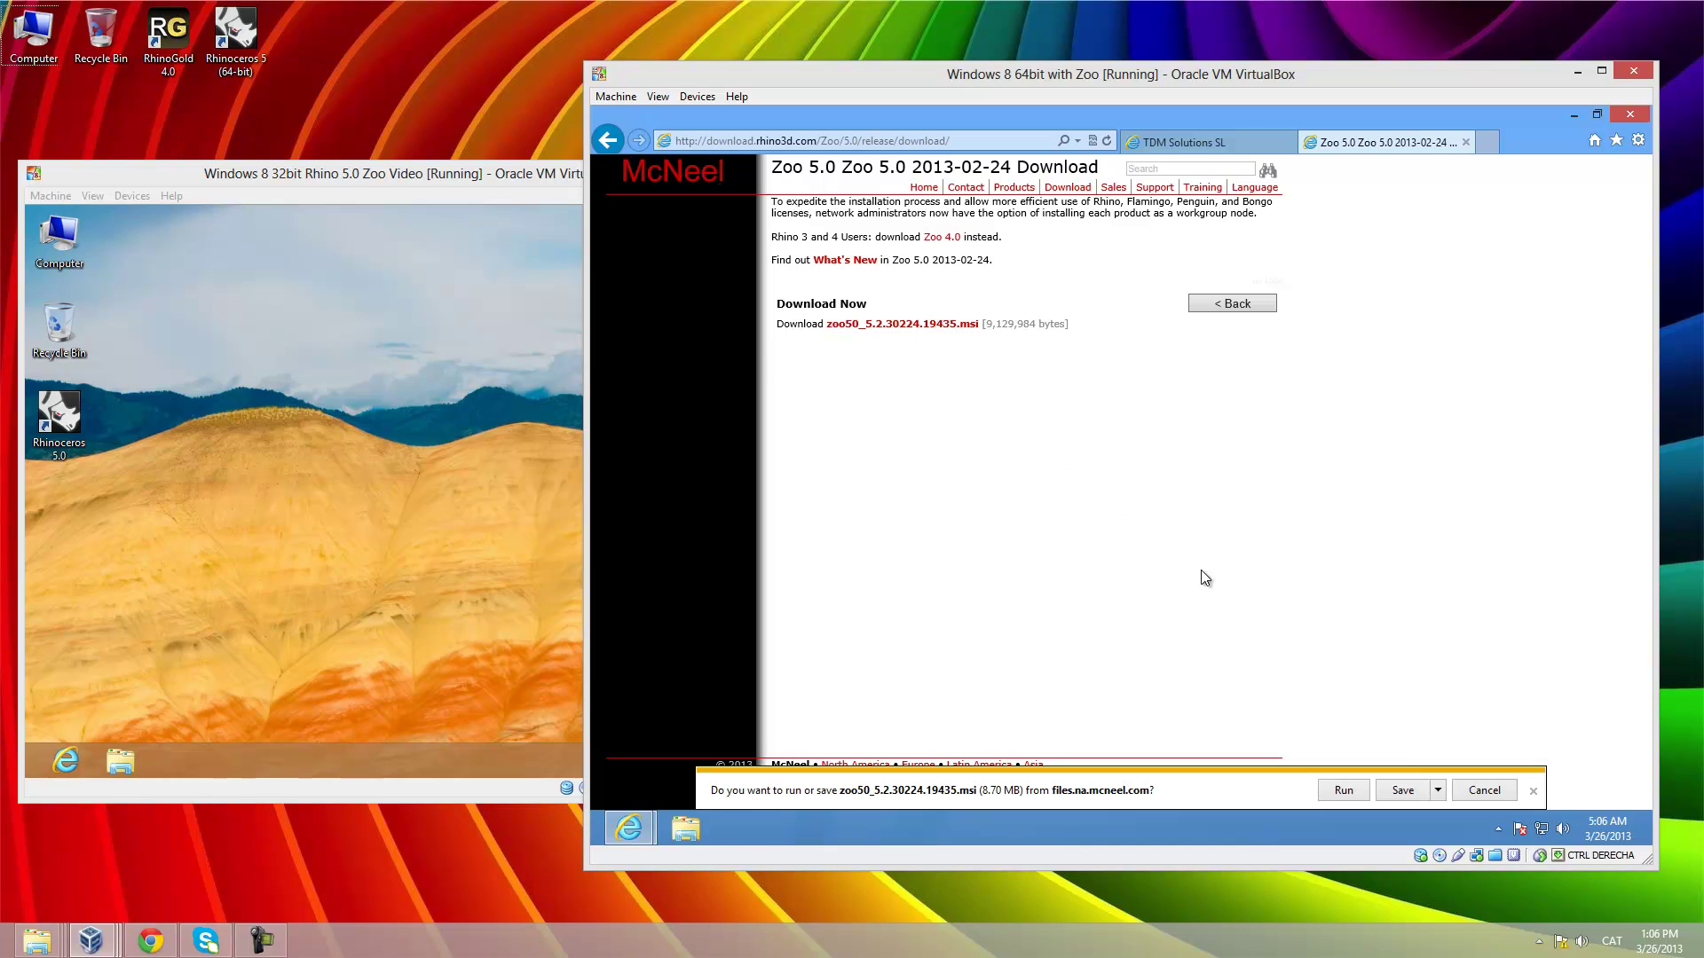
left_click(1409, 791)
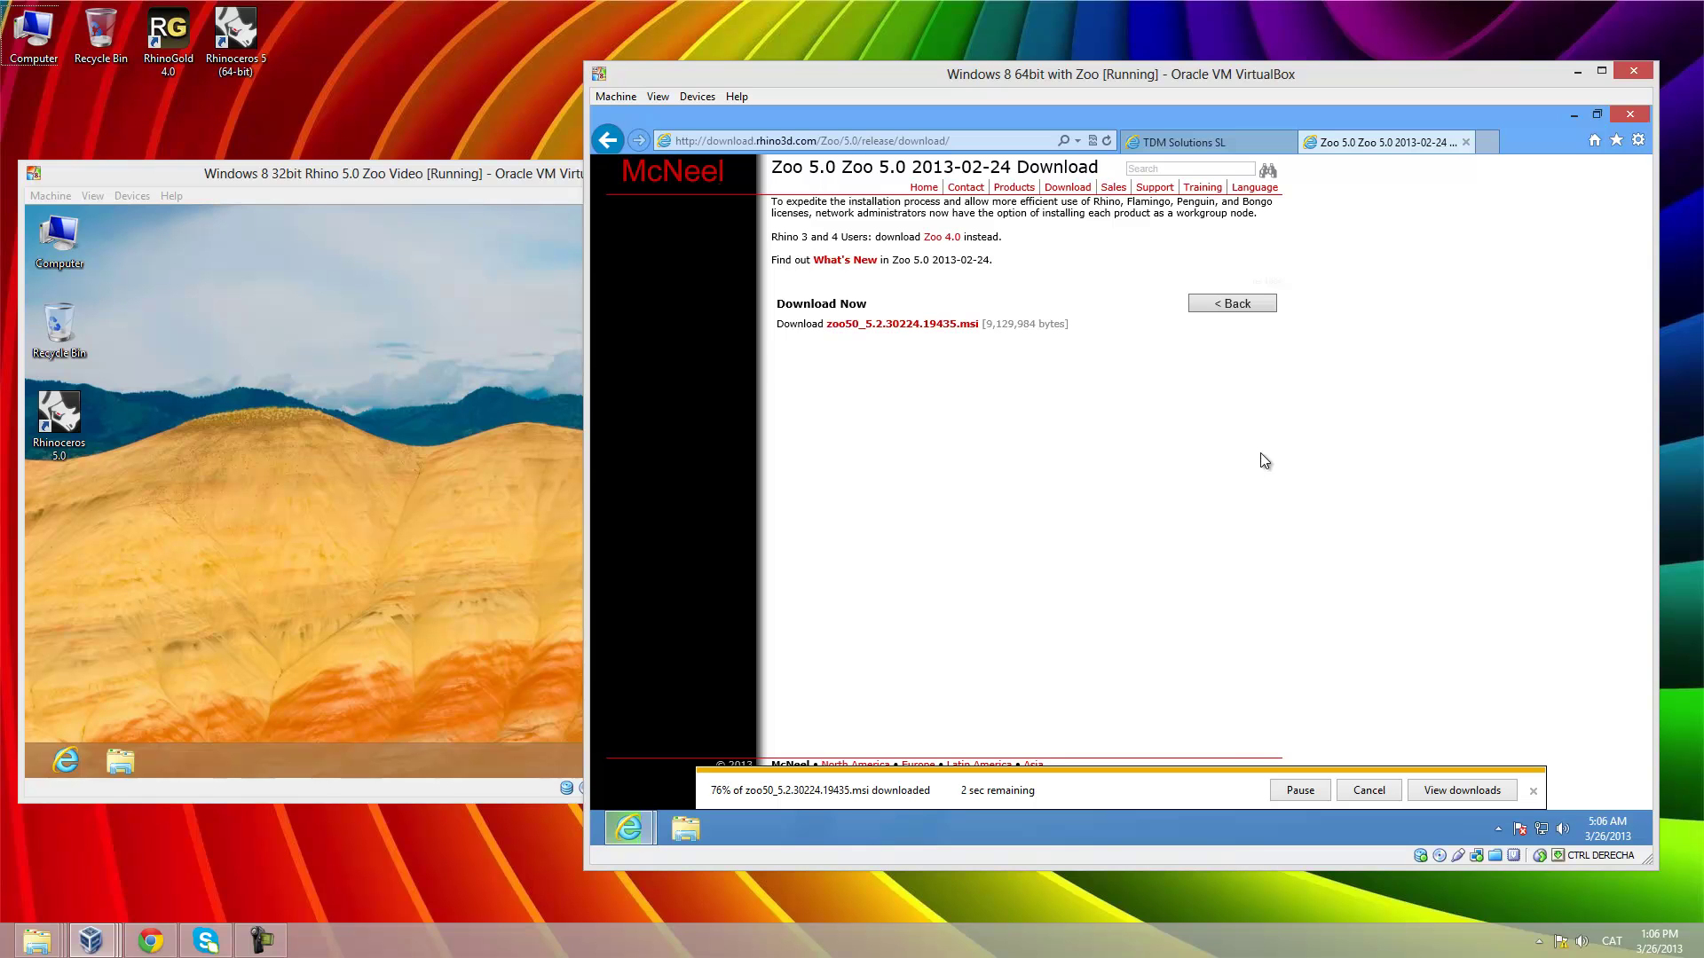
left_click(1466, 144)
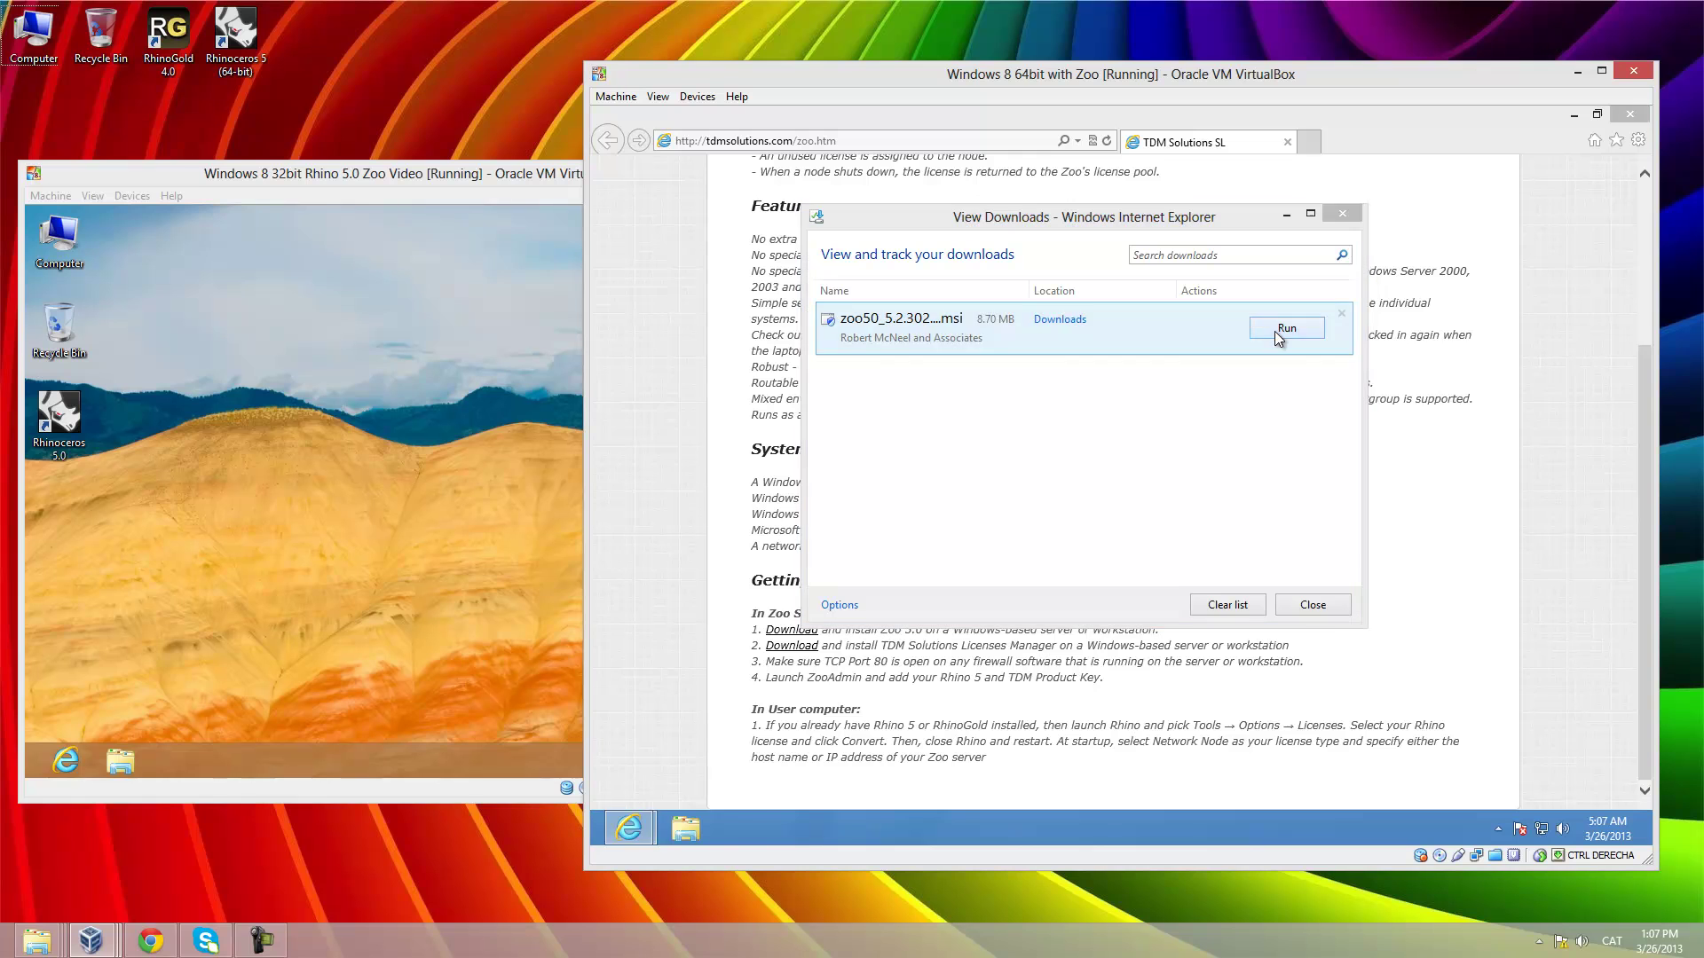
- Run the Zoo 5.0 installer through Install, UAC approval and Finish, then close View Downloads
left_click(1274, 333)
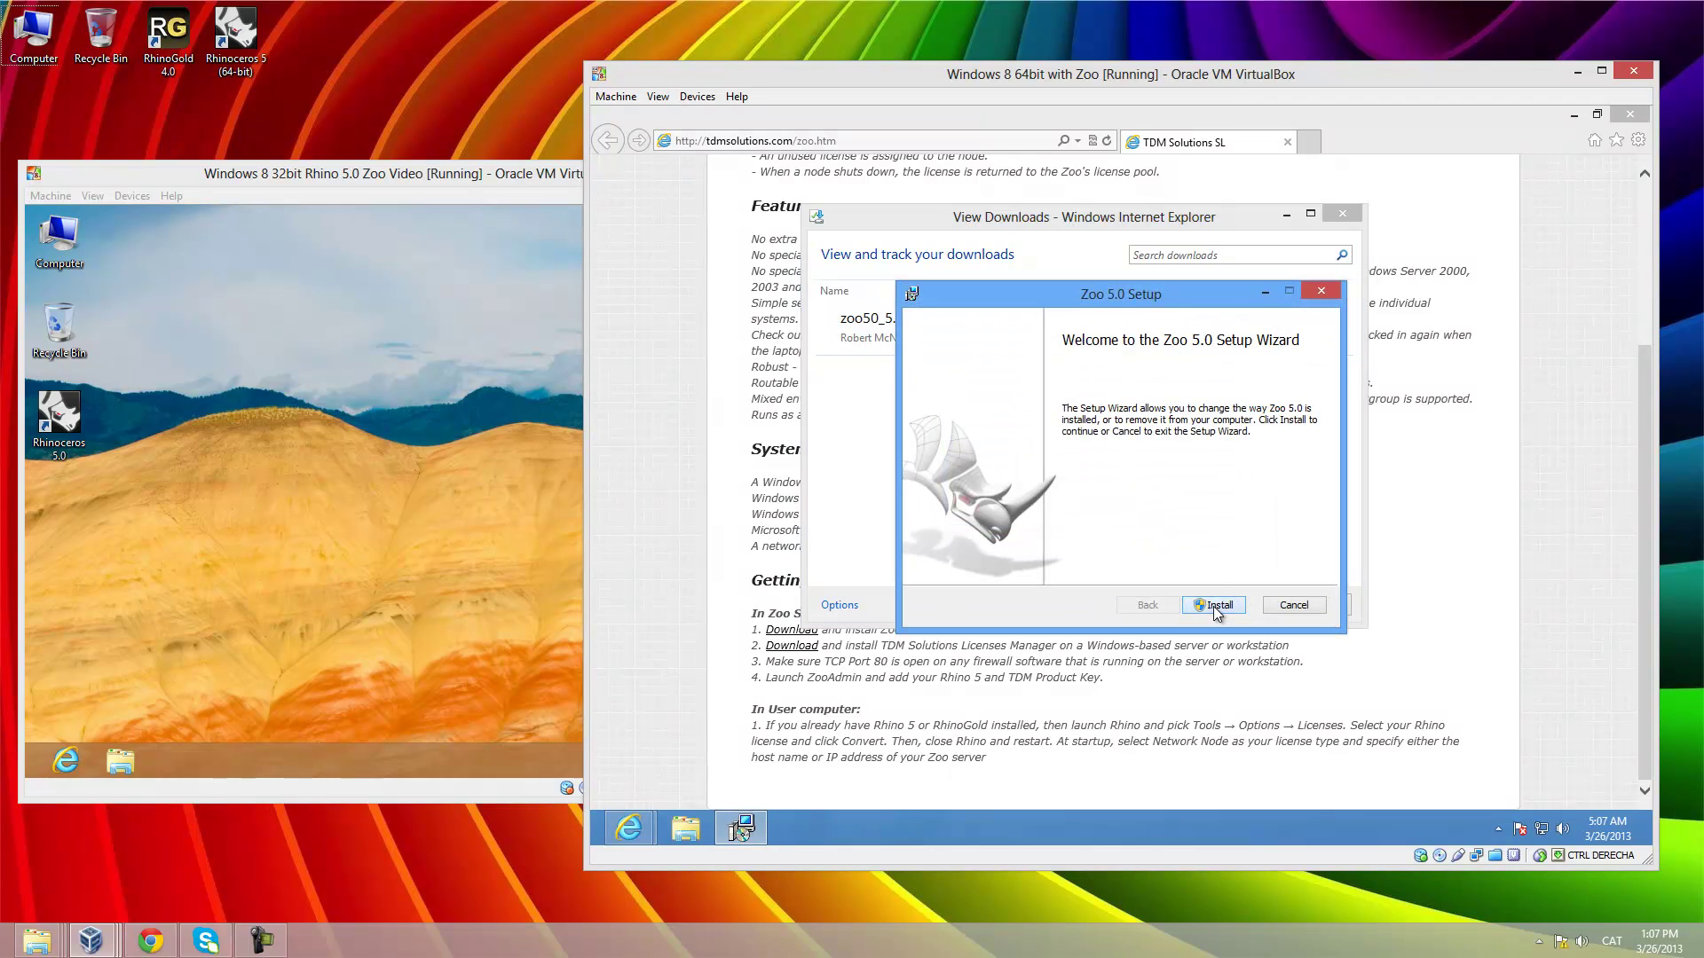
left_click(1212, 605)
left_click(1189, 495)
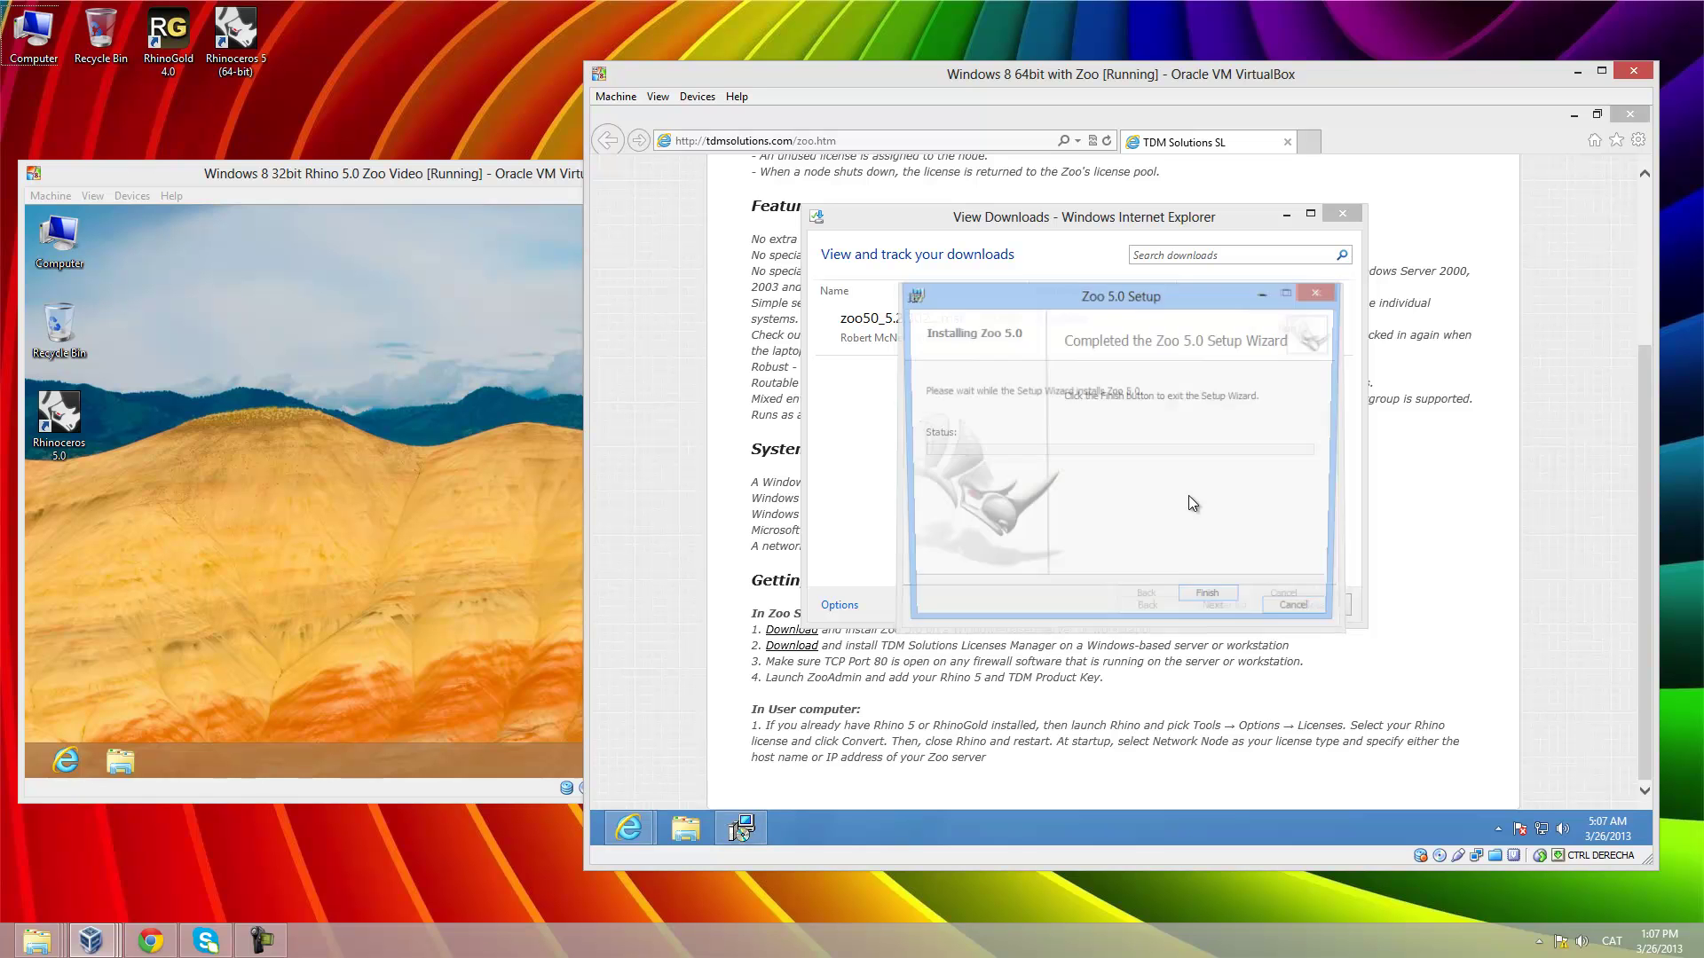
left_click(1215, 605)
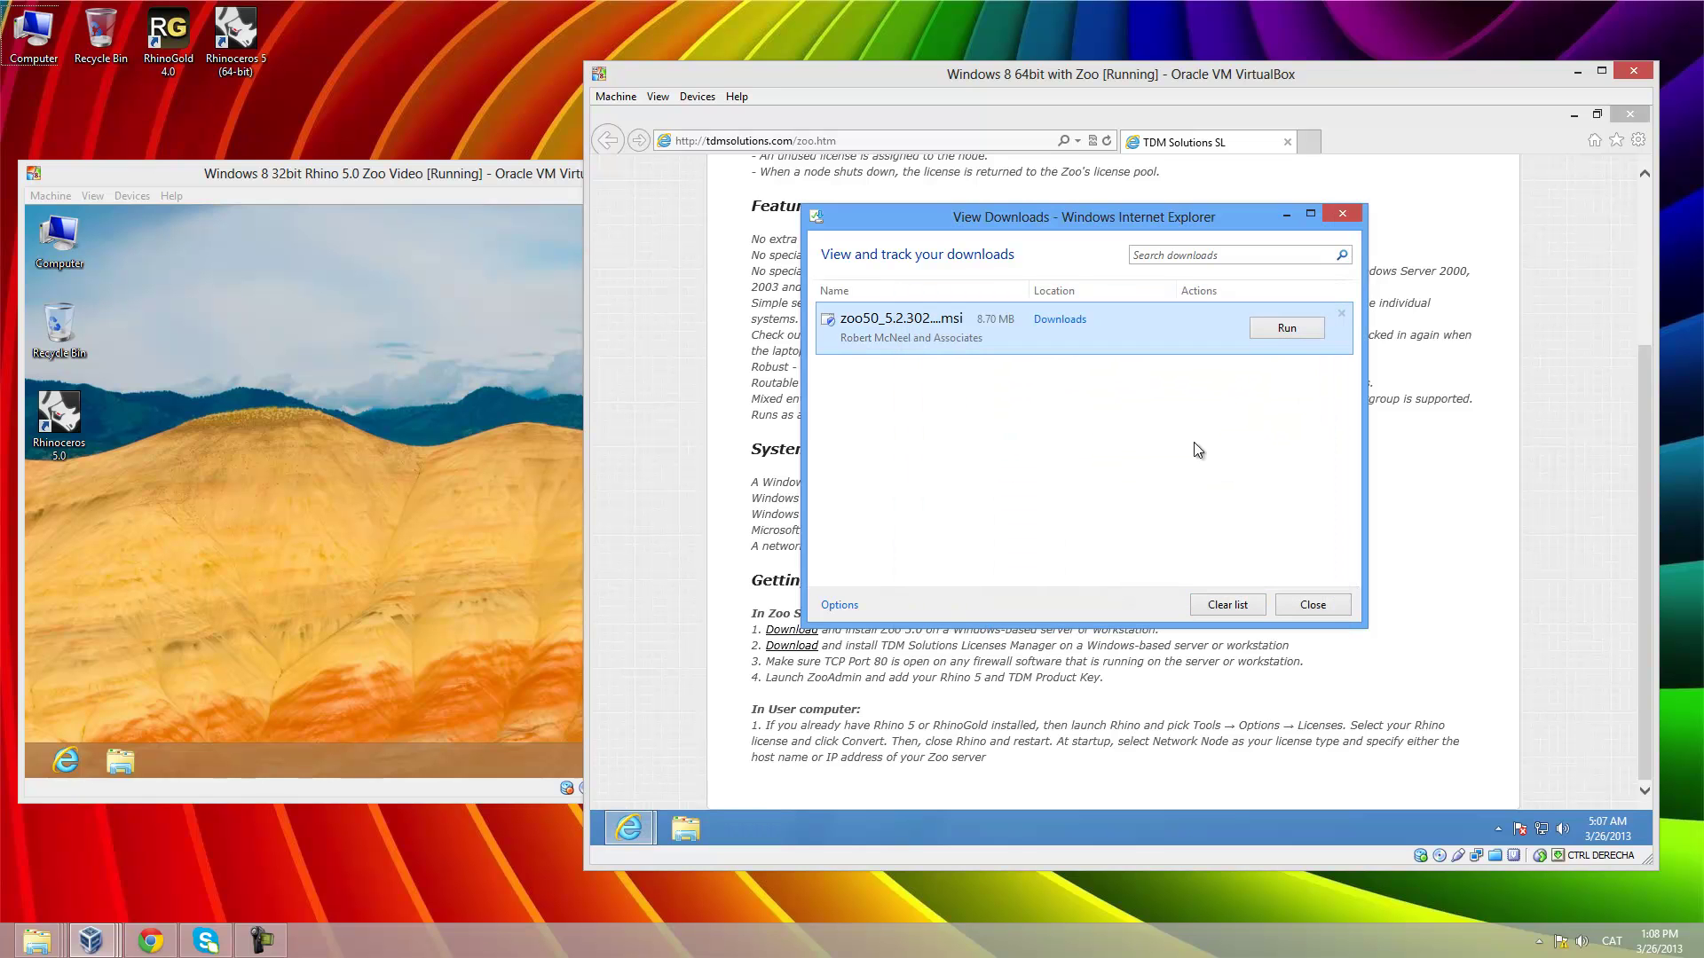
left_click(1310, 214)
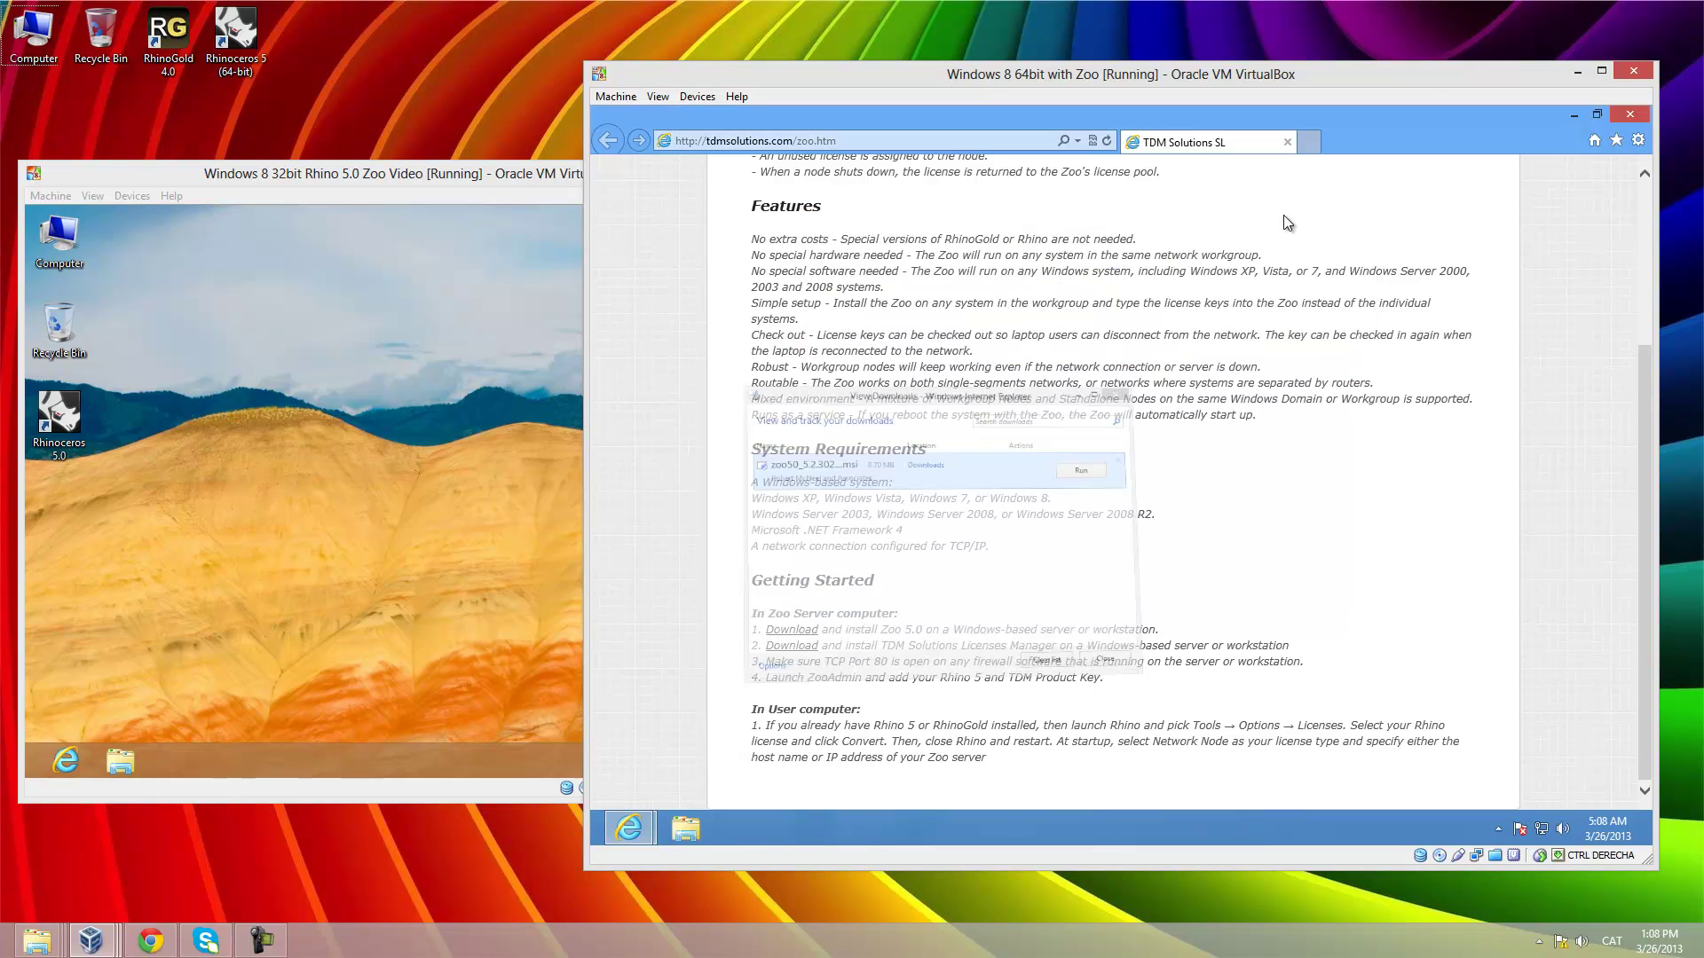
- Launch Zoo 5.0 Administrator as administrator from a Start-screen search for 'zoo', and reposition its window
left_click(1573, 114)
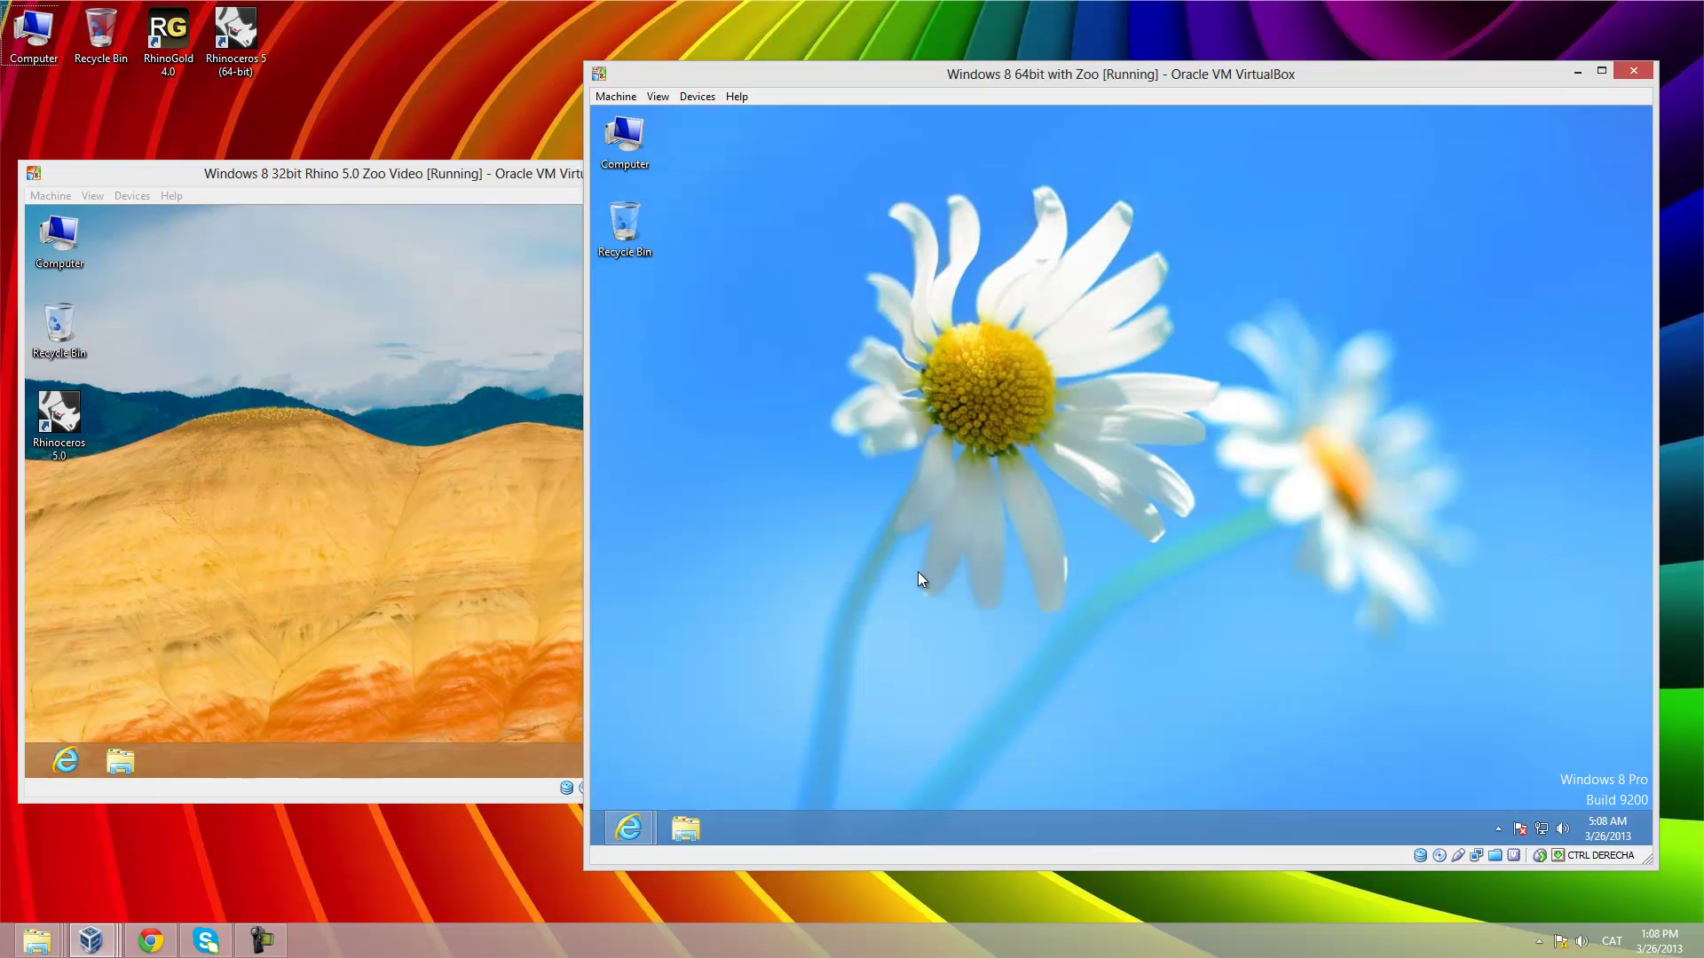
left_click(600, 843)
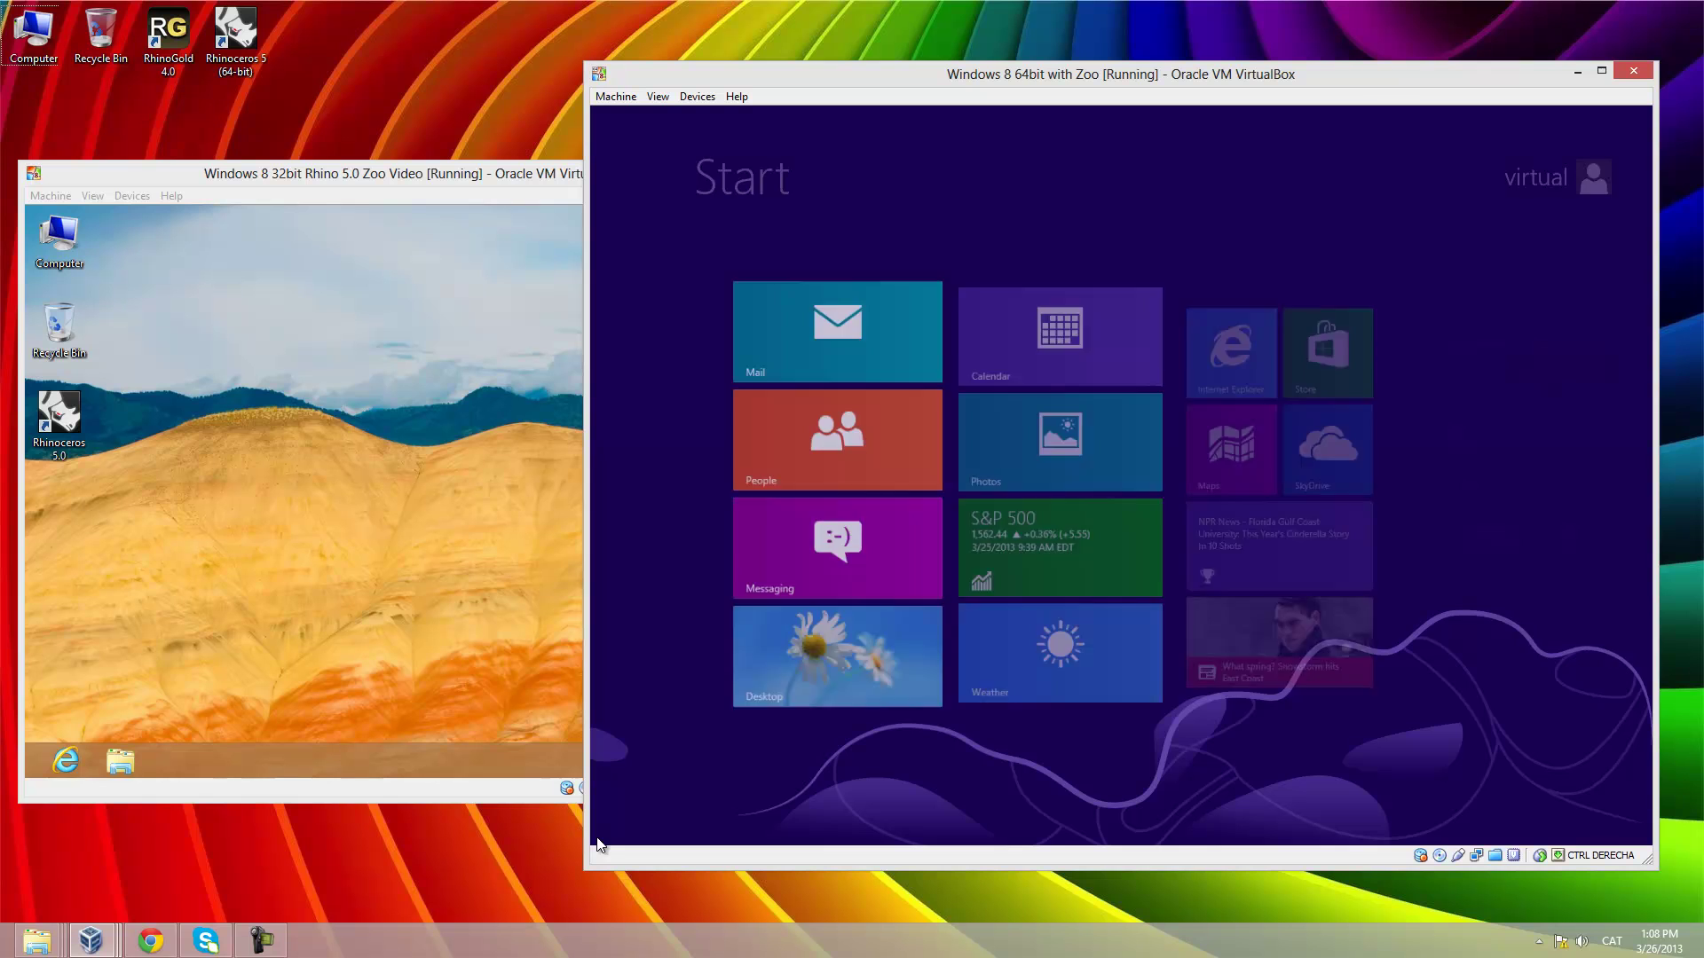
type("zoo")
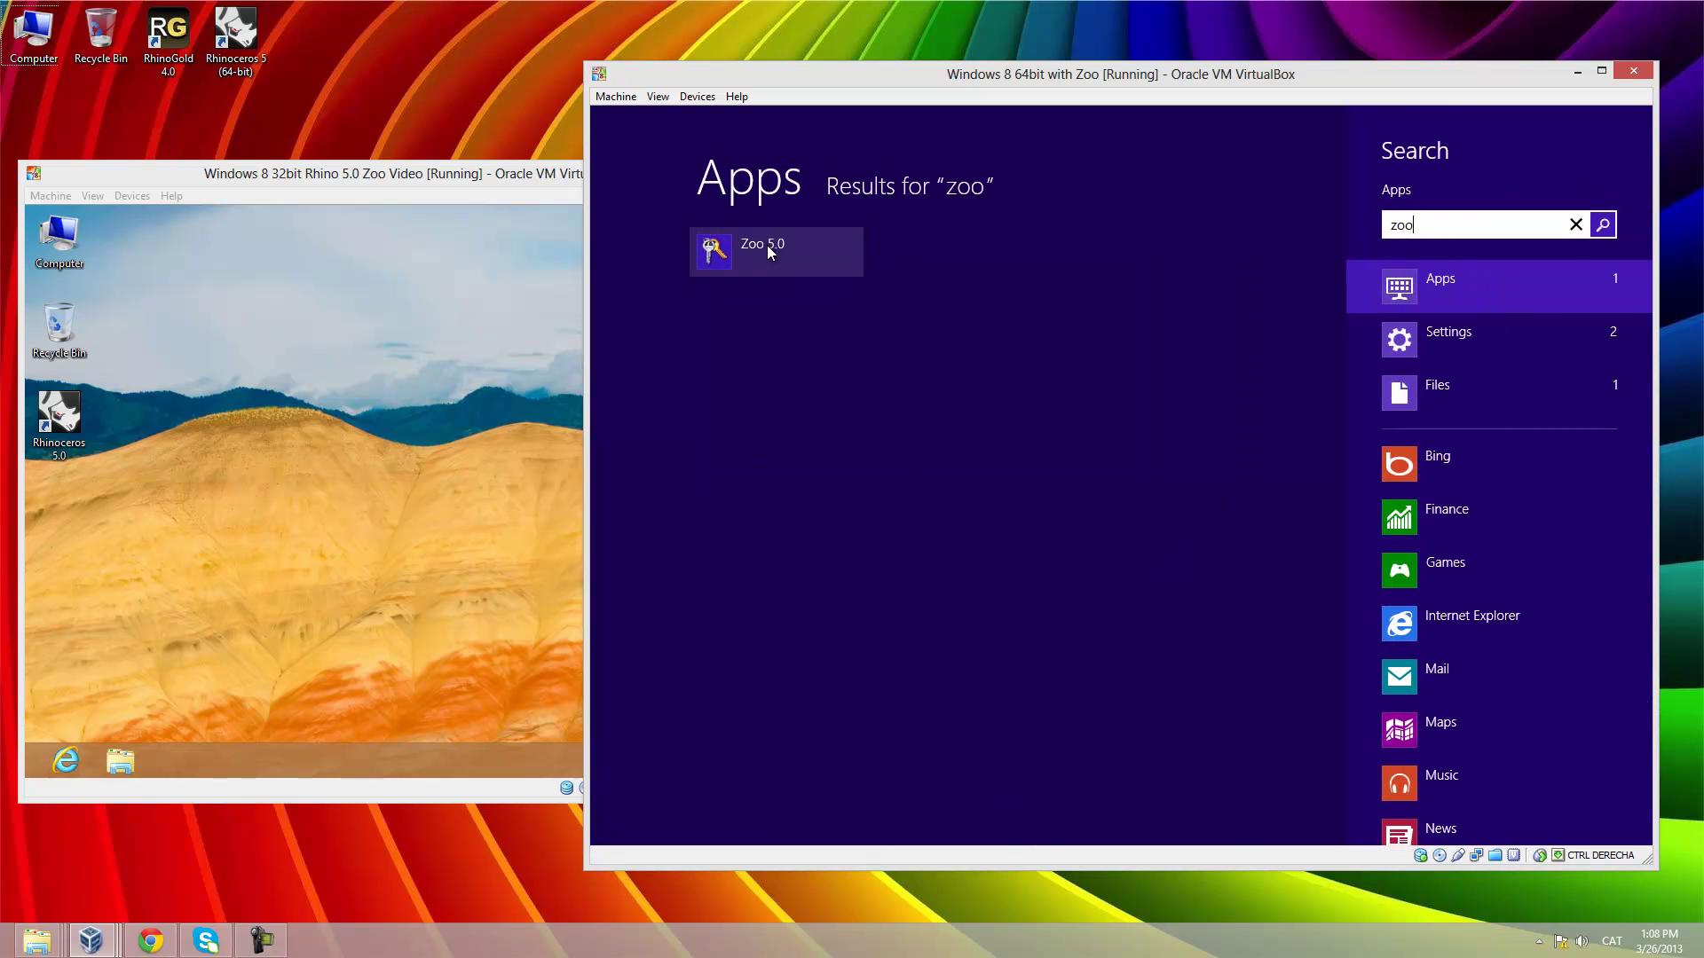
left_click(766, 245)
left_click(1194, 499)
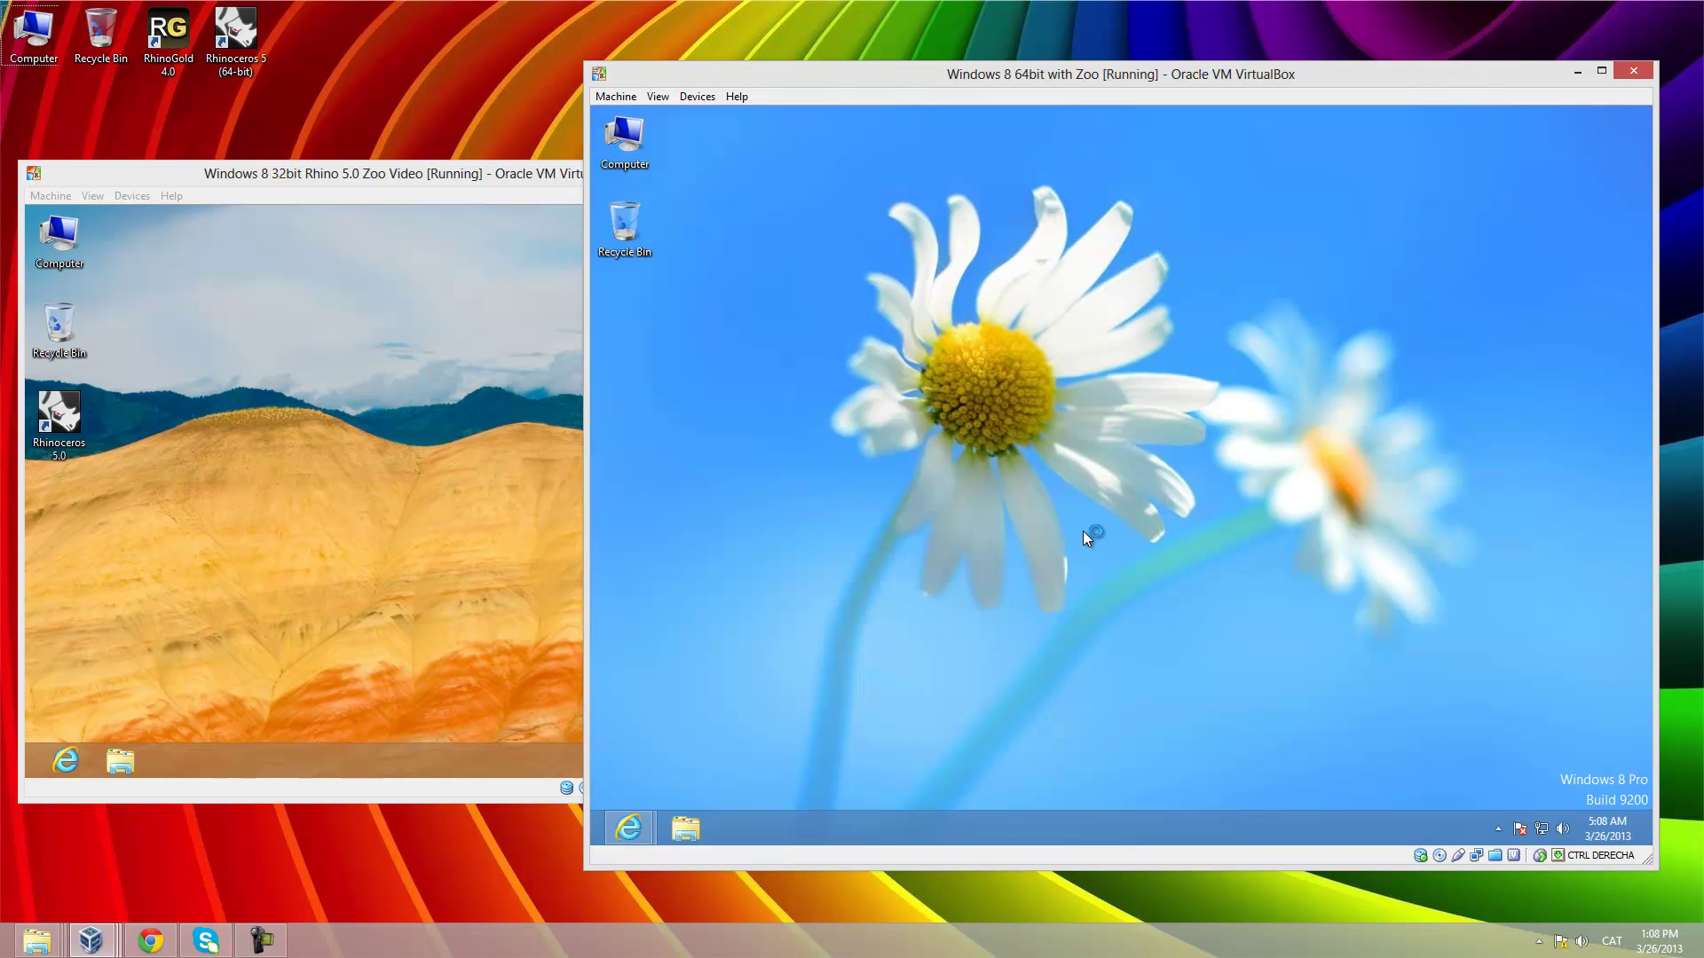
left_click_drag(844, 151, 982, 226)
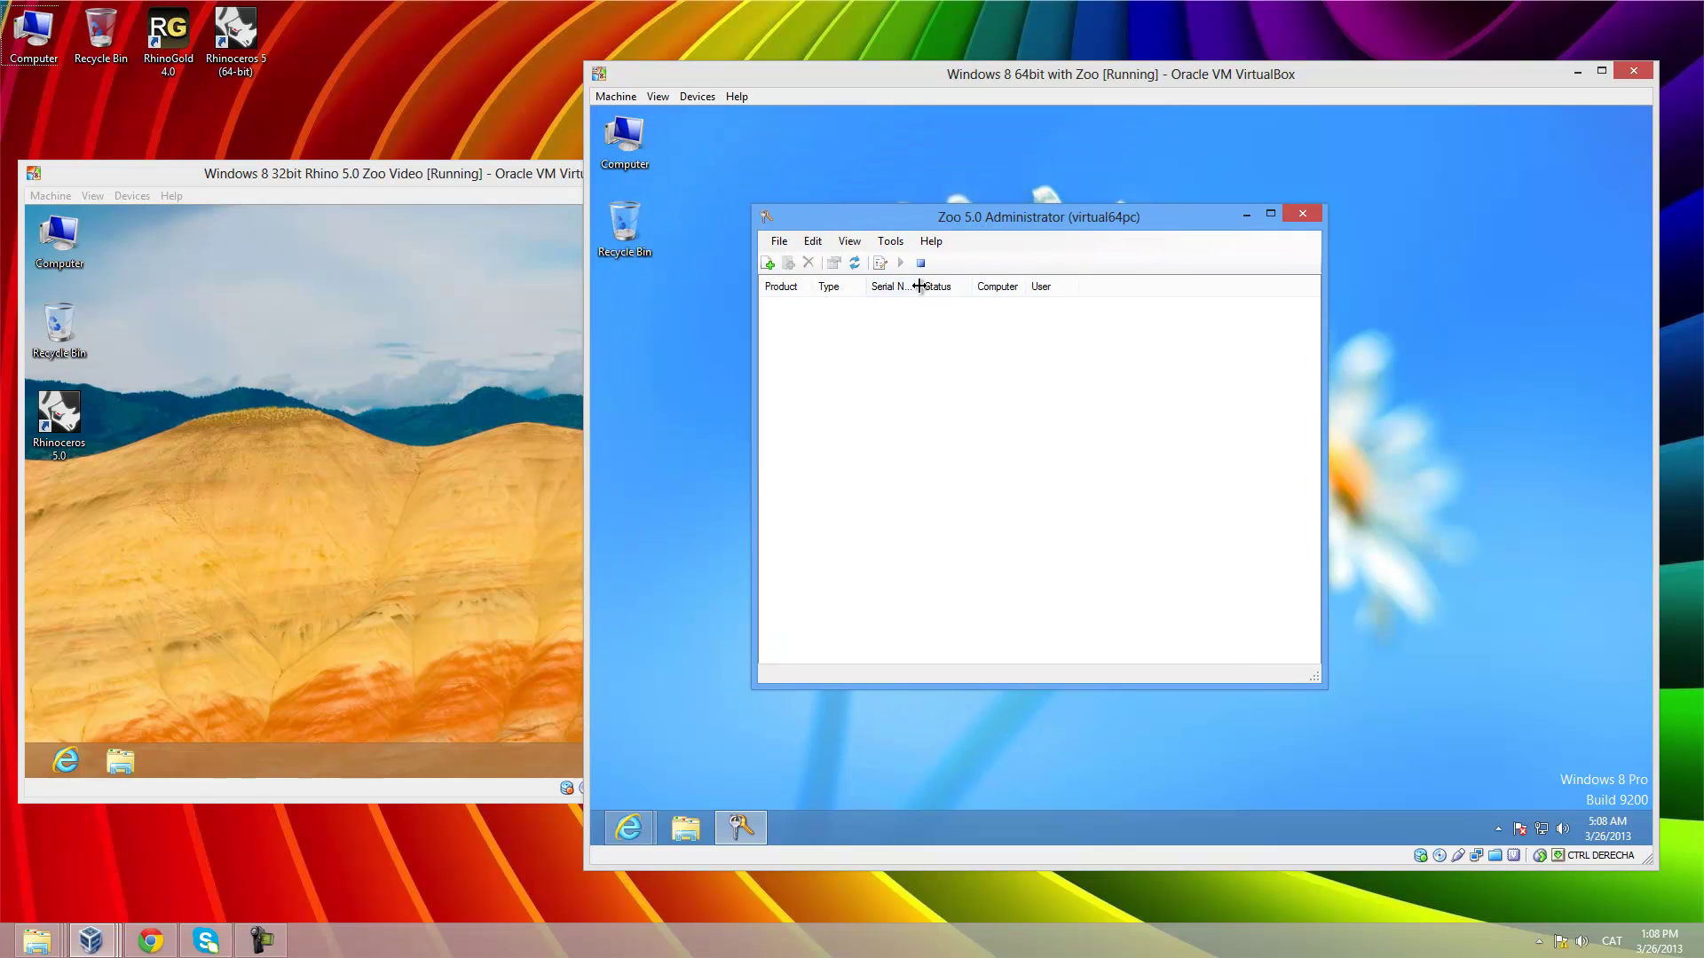
- Cancel a started Rhinoceros 5.0 license entry, stop the Zoo service, and close Zoo Administrator
left_click(768, 264)
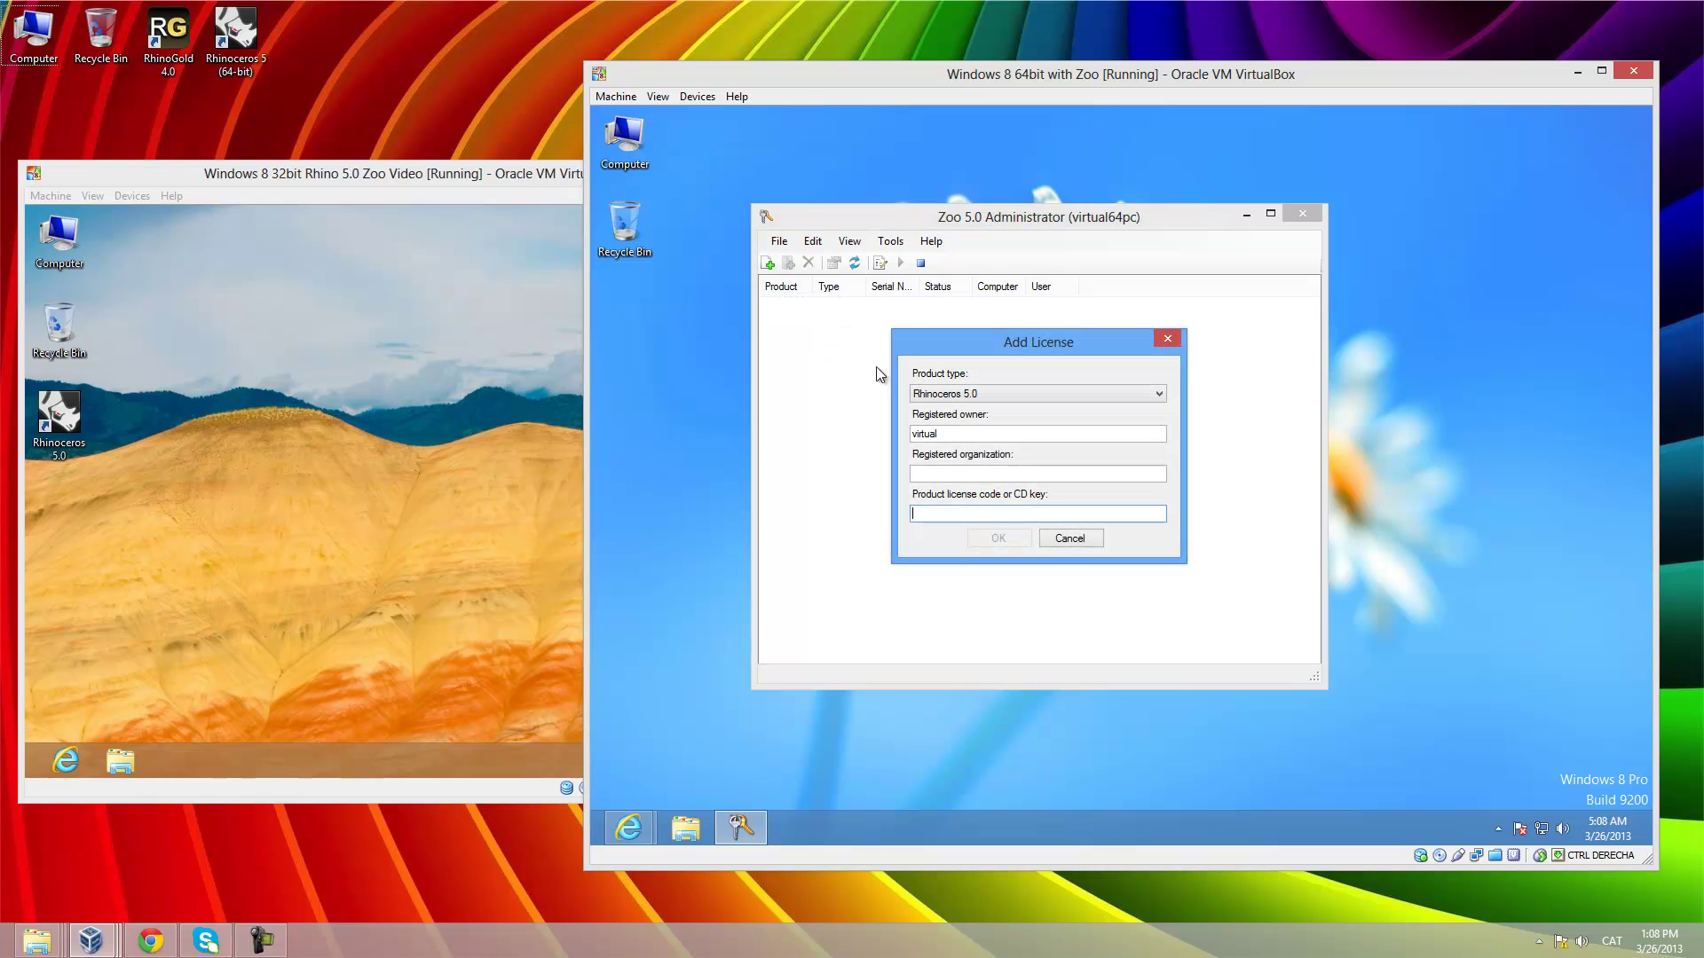
left_click(978, 396)
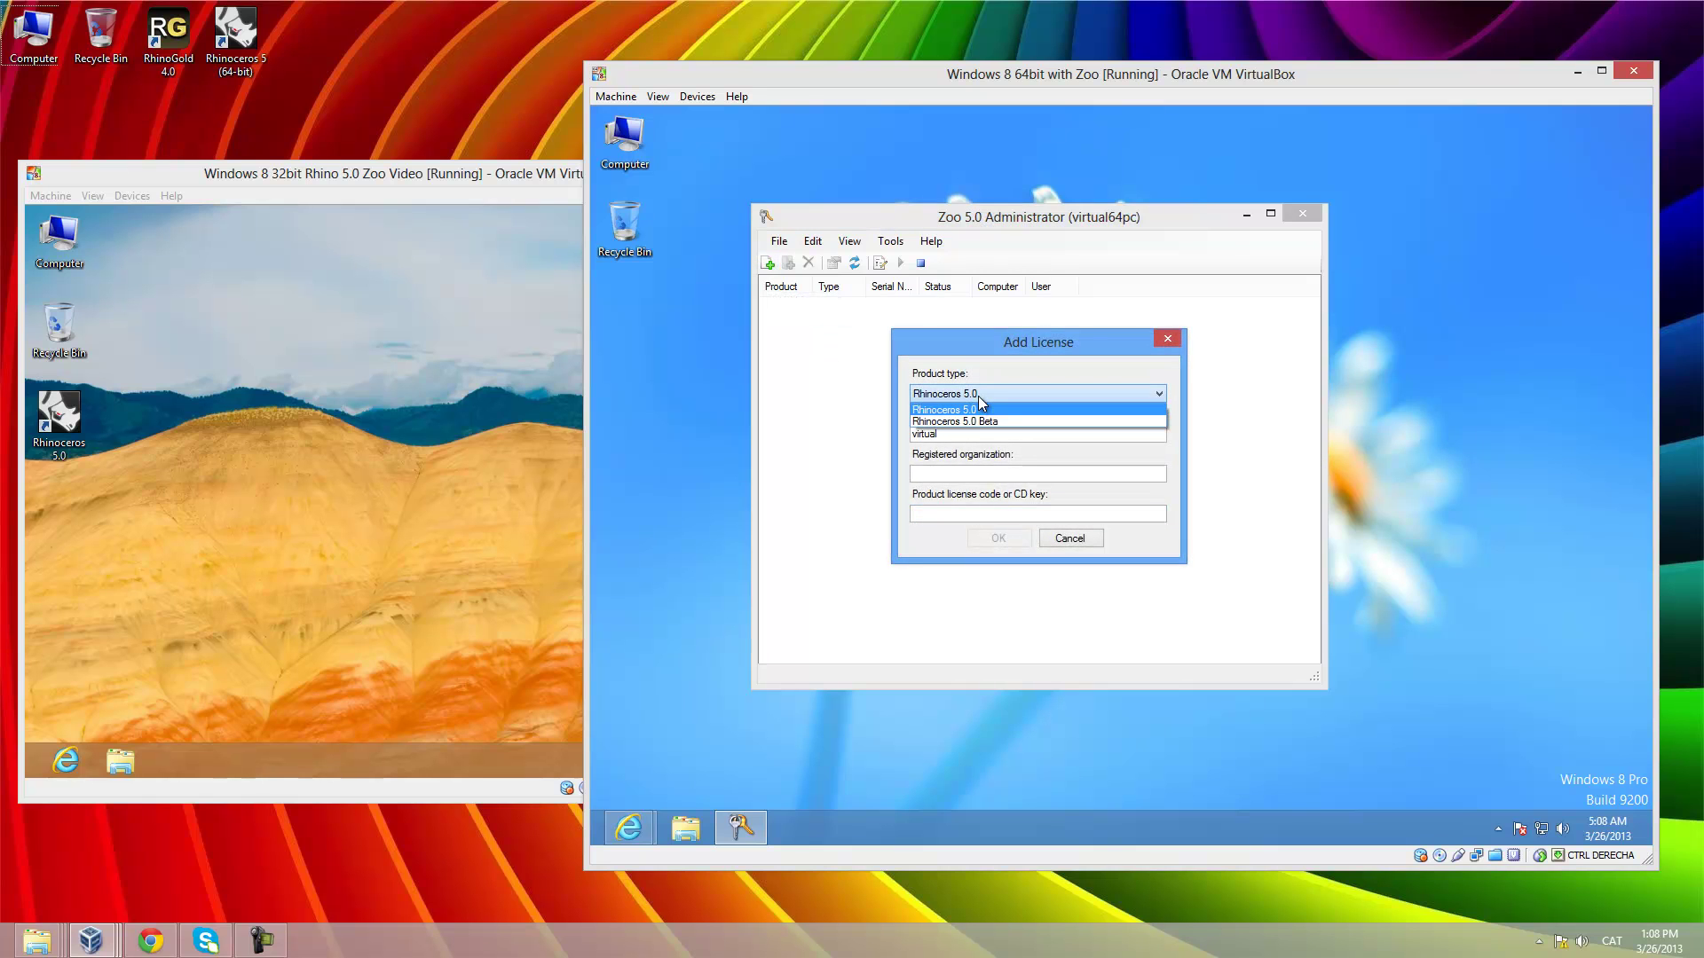
left_click(976, 371)
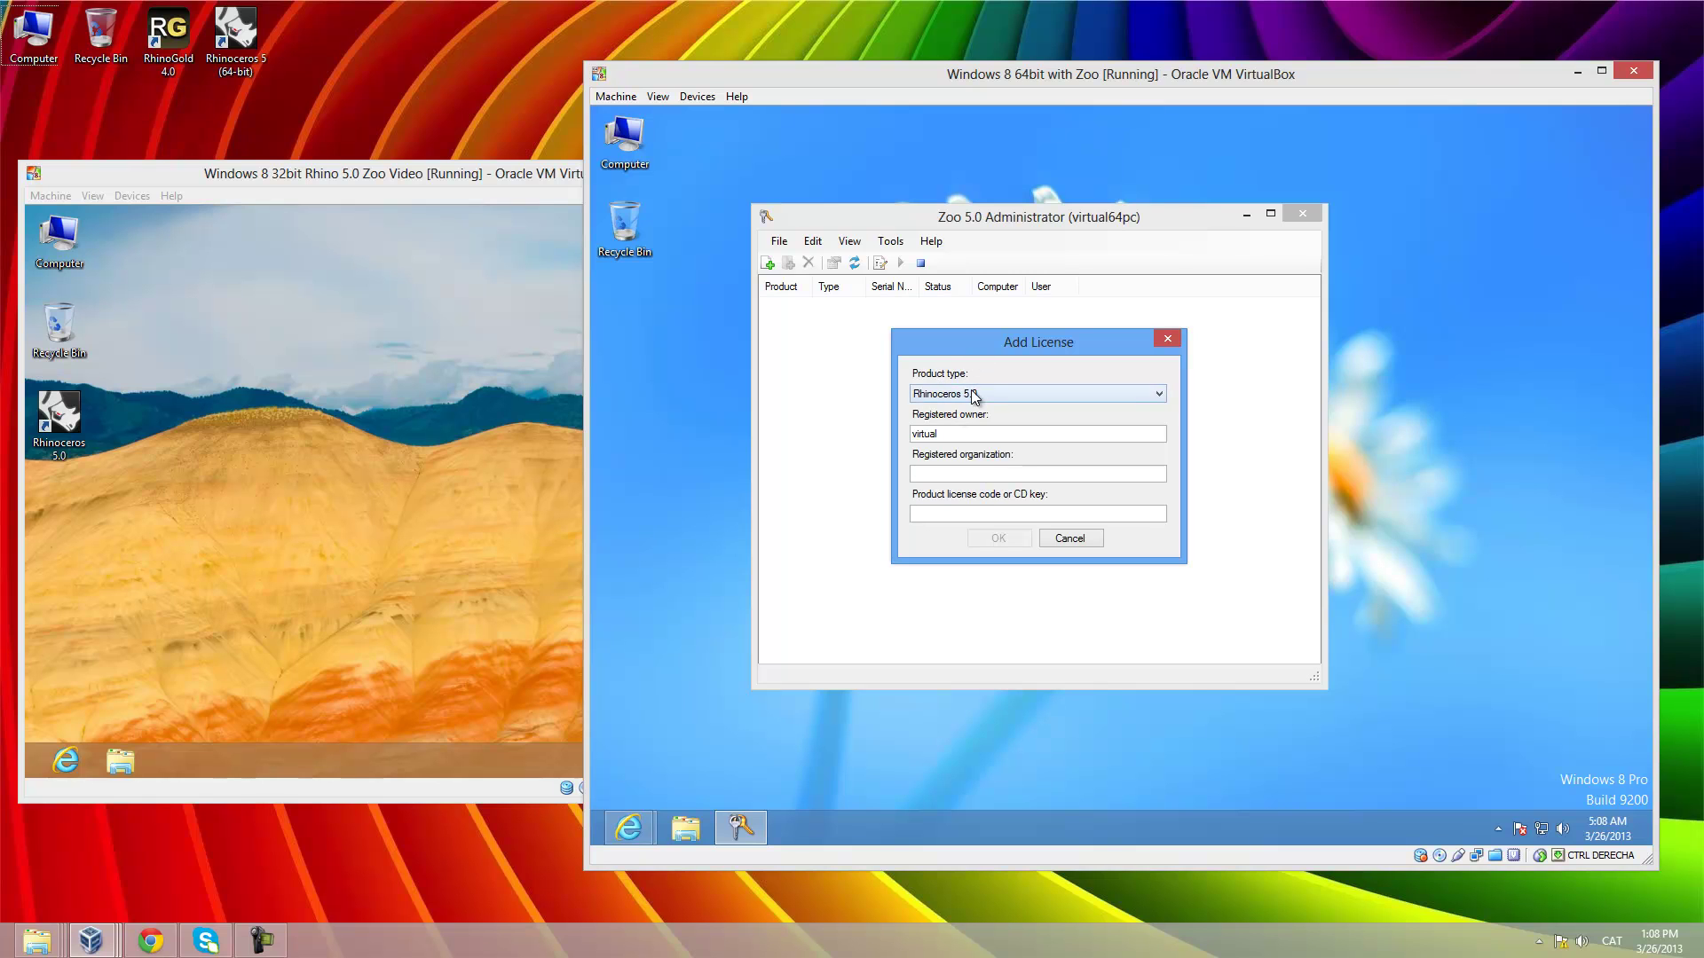
left_click(1068, 538)
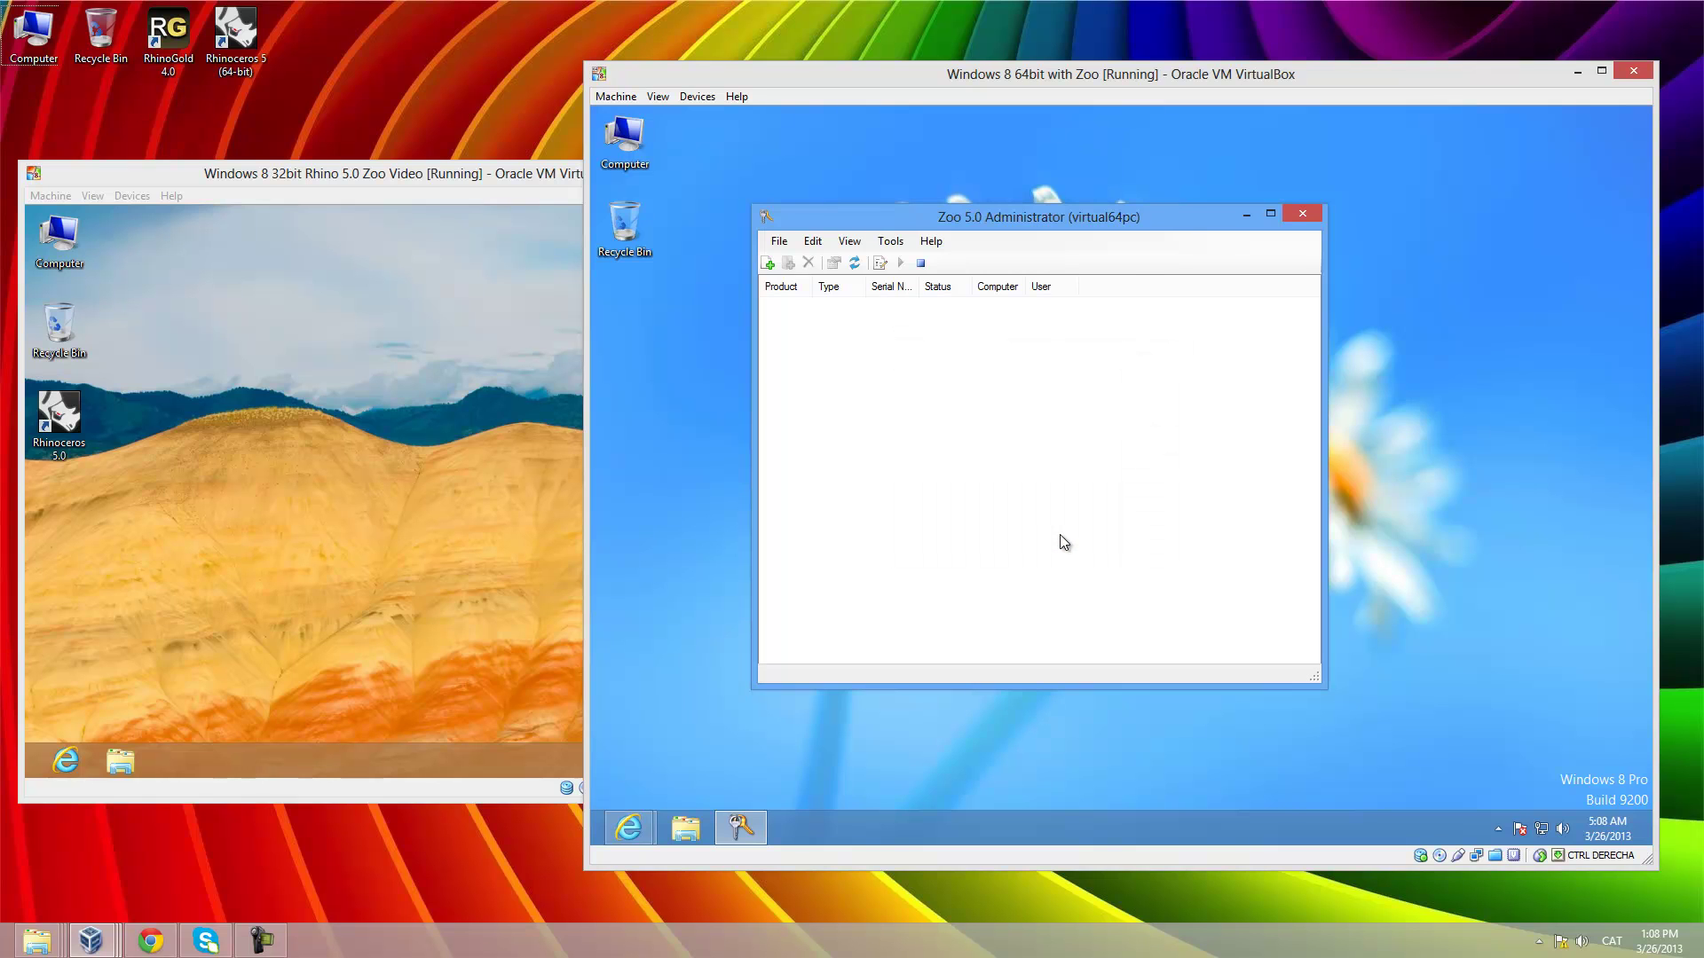
left_click(919, 270)
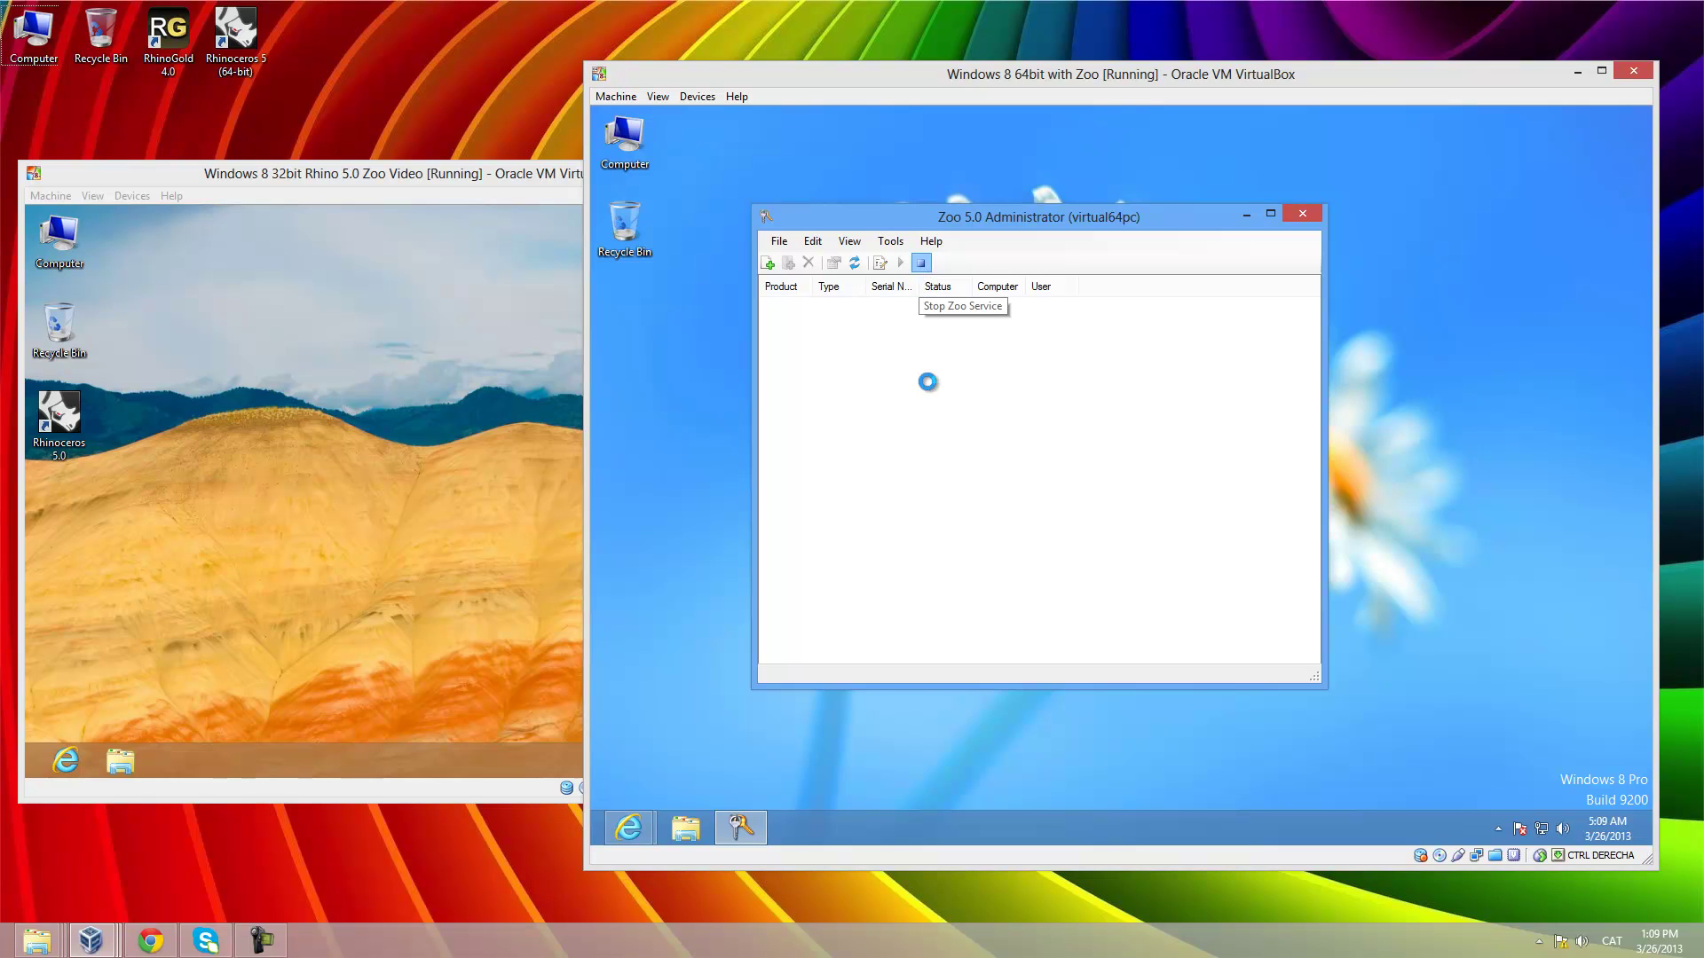
left_click(1293, 216)
- Download and save TDM_Solutions_Licenser_for_Zoo_(2013-03-26).exe from the TDM Solutions page, then list downloads
mouse_move(654, 825)
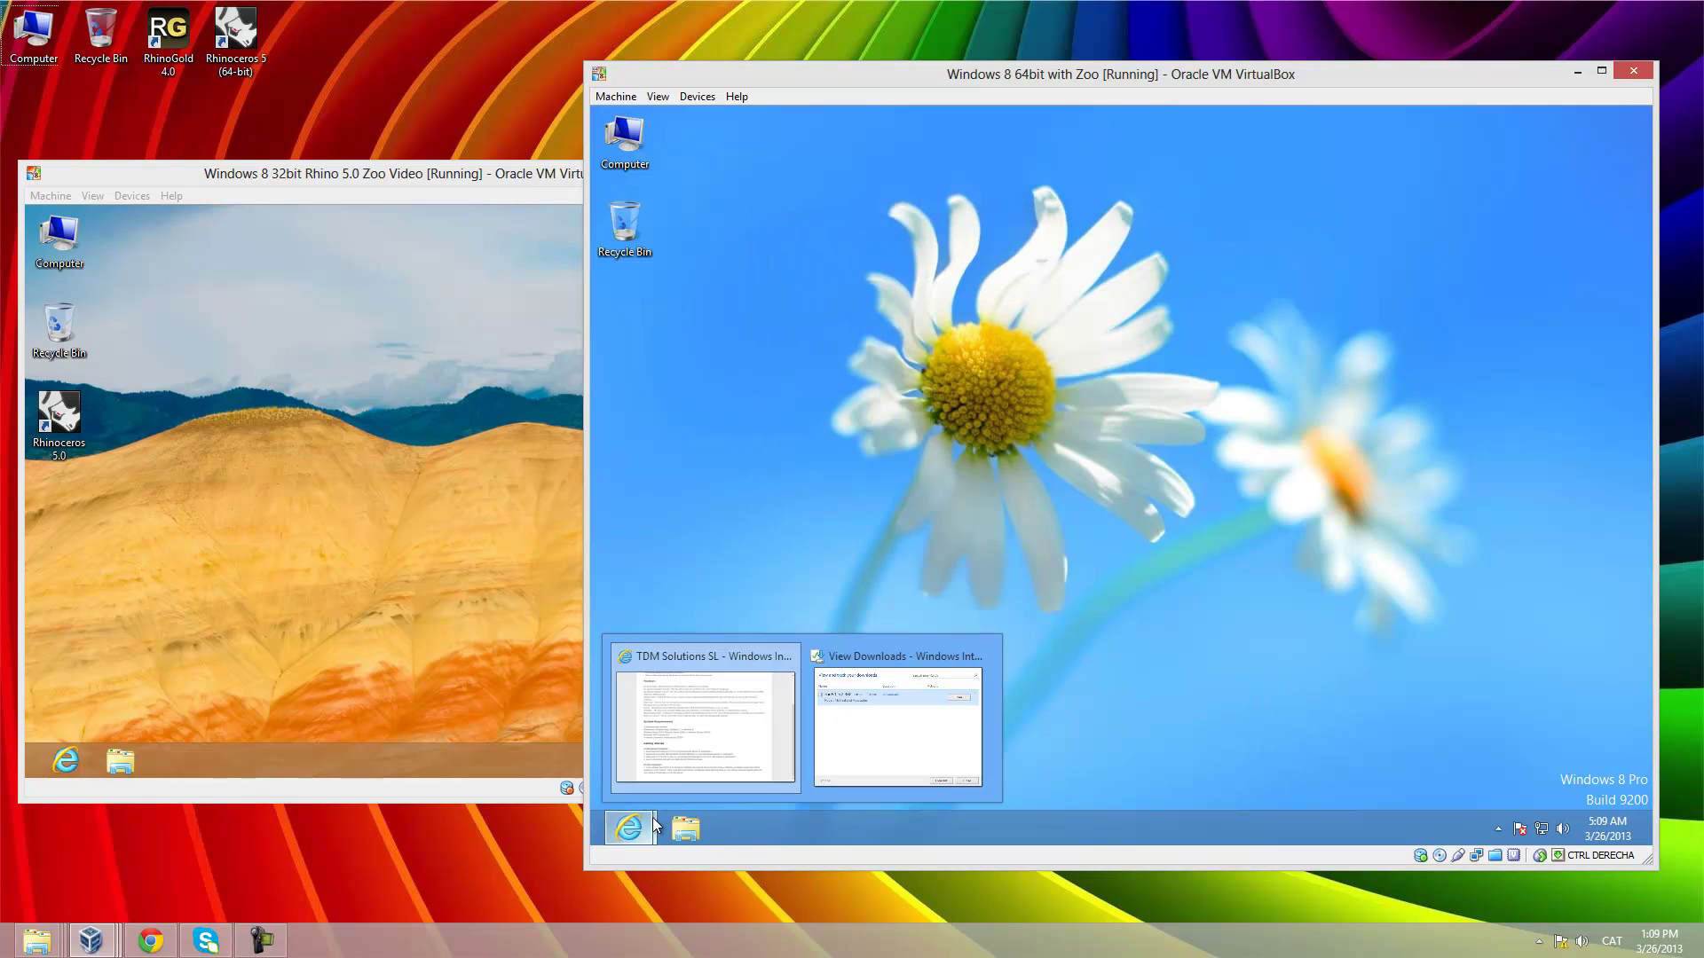
left_click(692, 749)
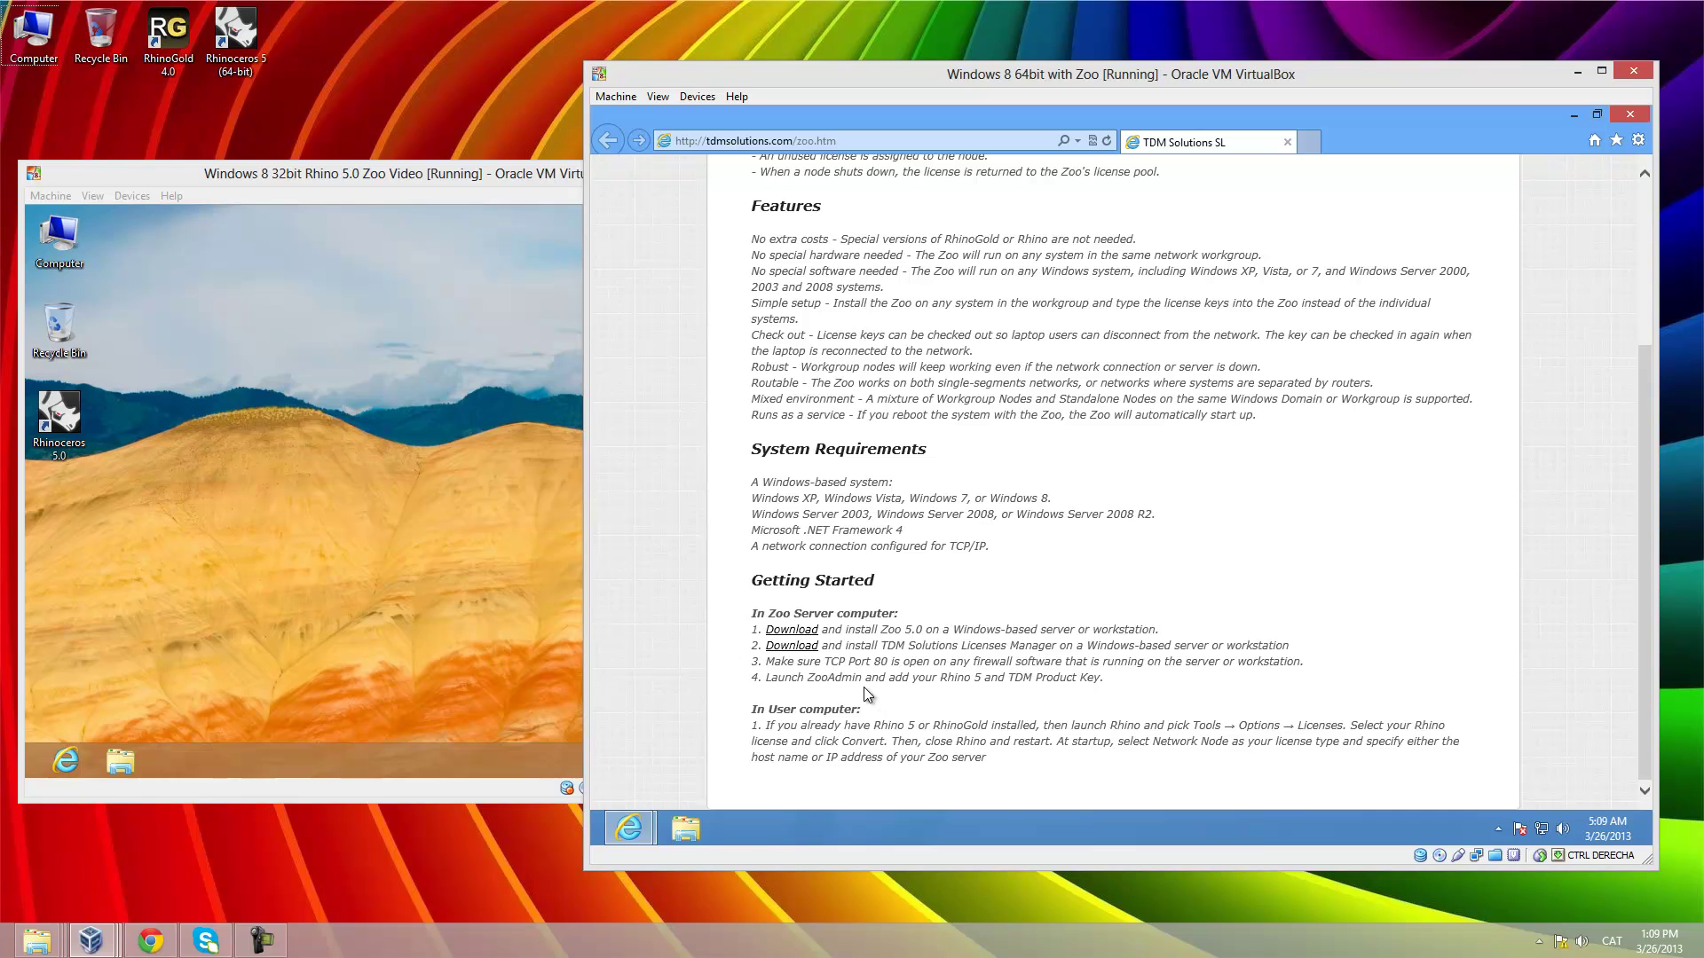
left_click(790, 646)
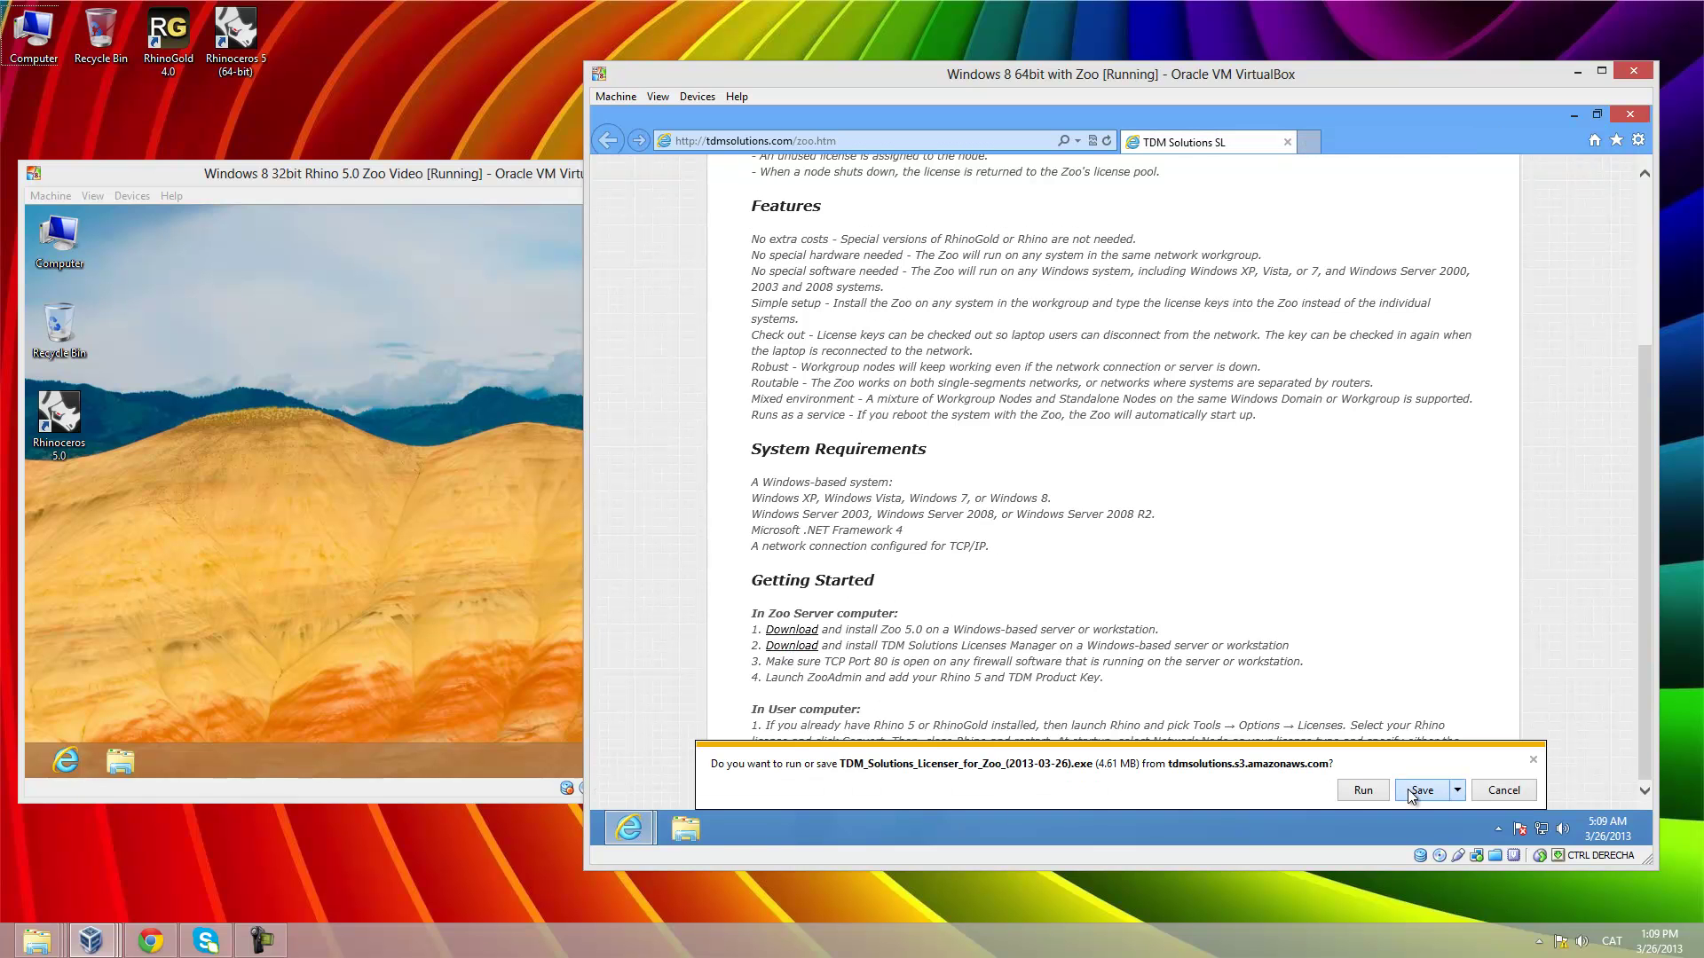
left_click(1418, 790)
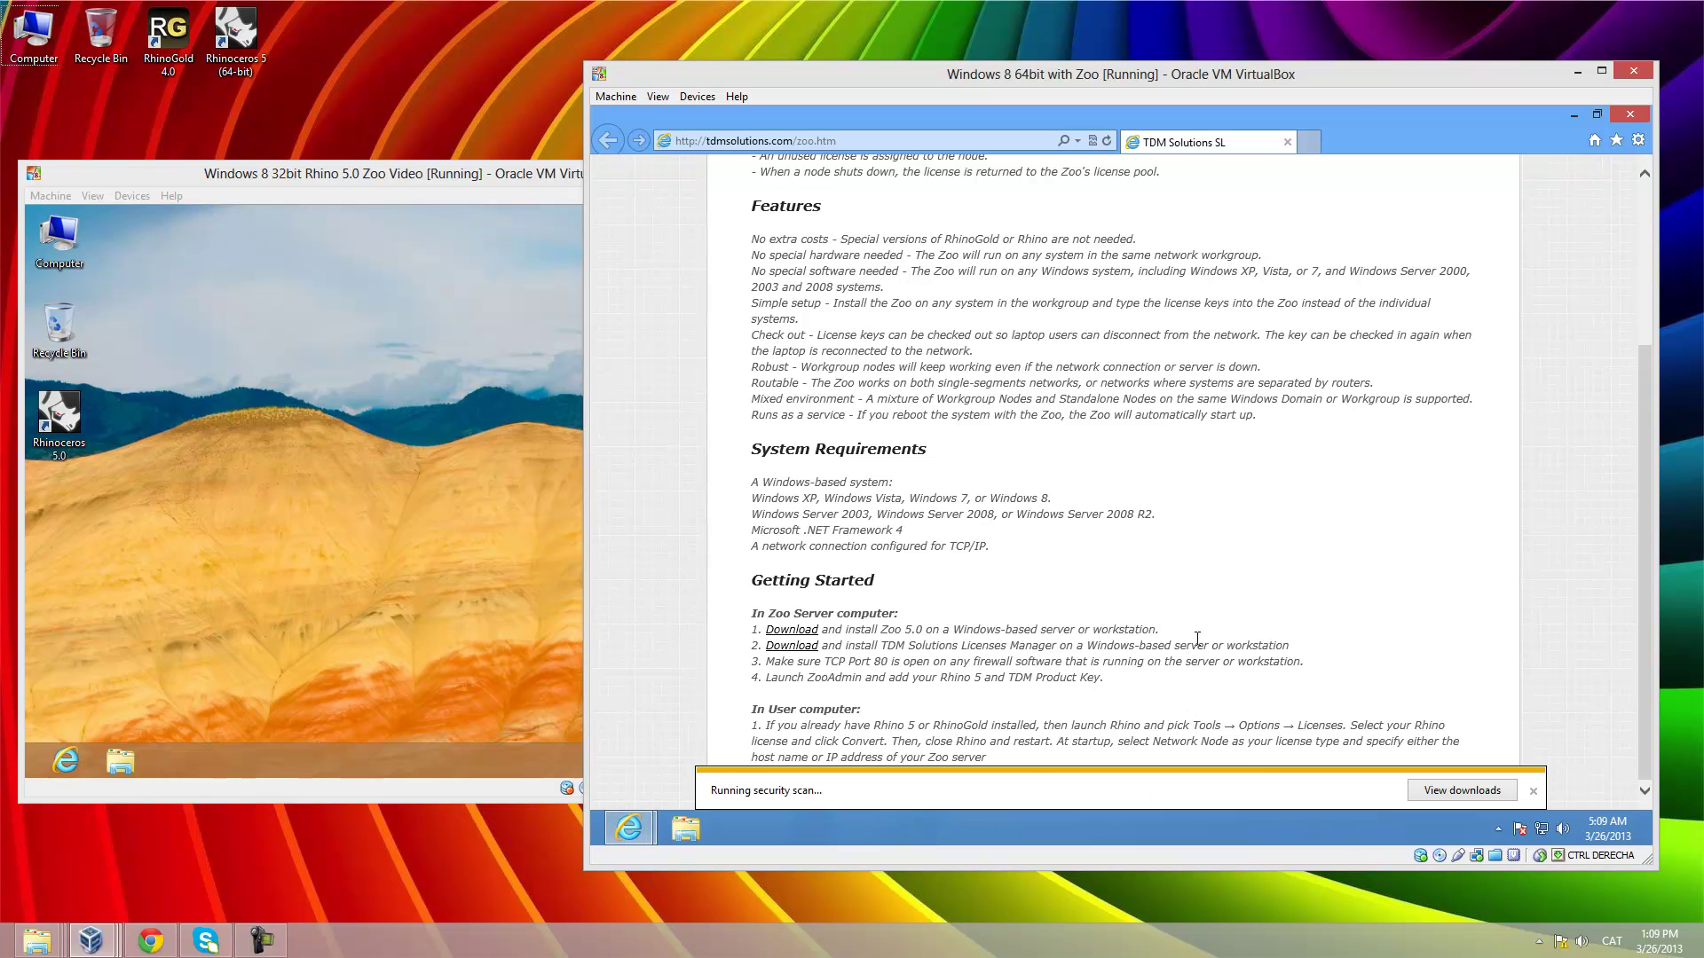
left_click(1427, 789)
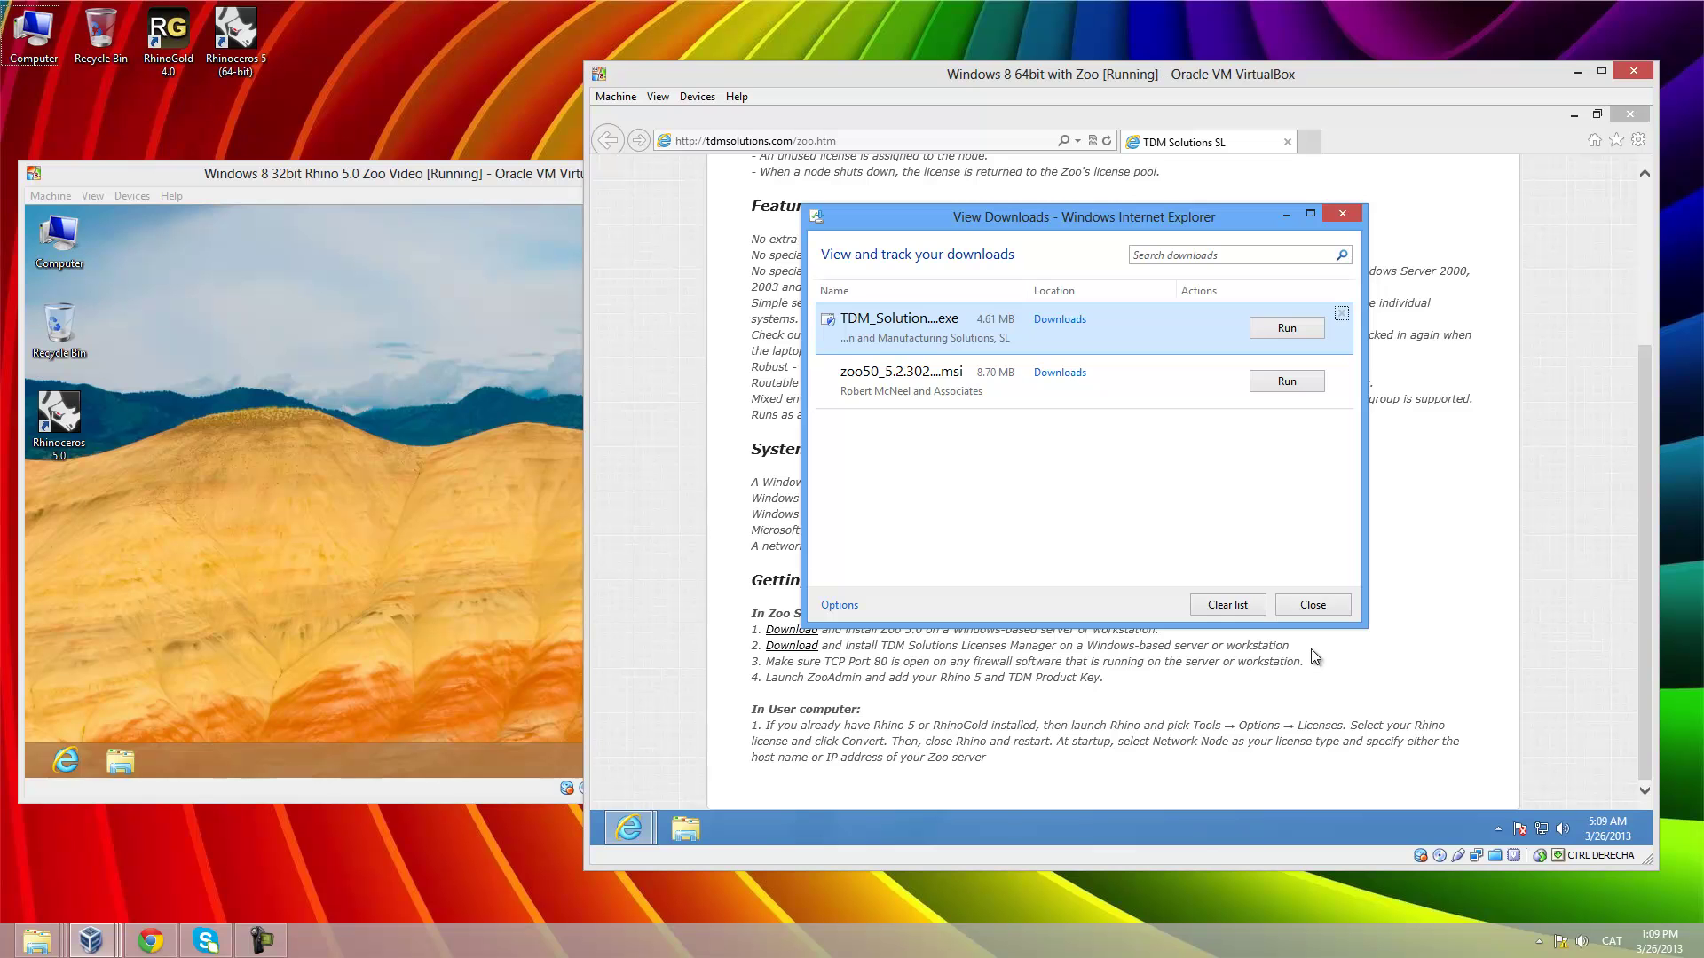
- Install the TDM Solutions Licenser through UAC, welcome, licence agreement and Finish, then close View Downloads
left_click(1289, 330)
left_click(1216, 508)
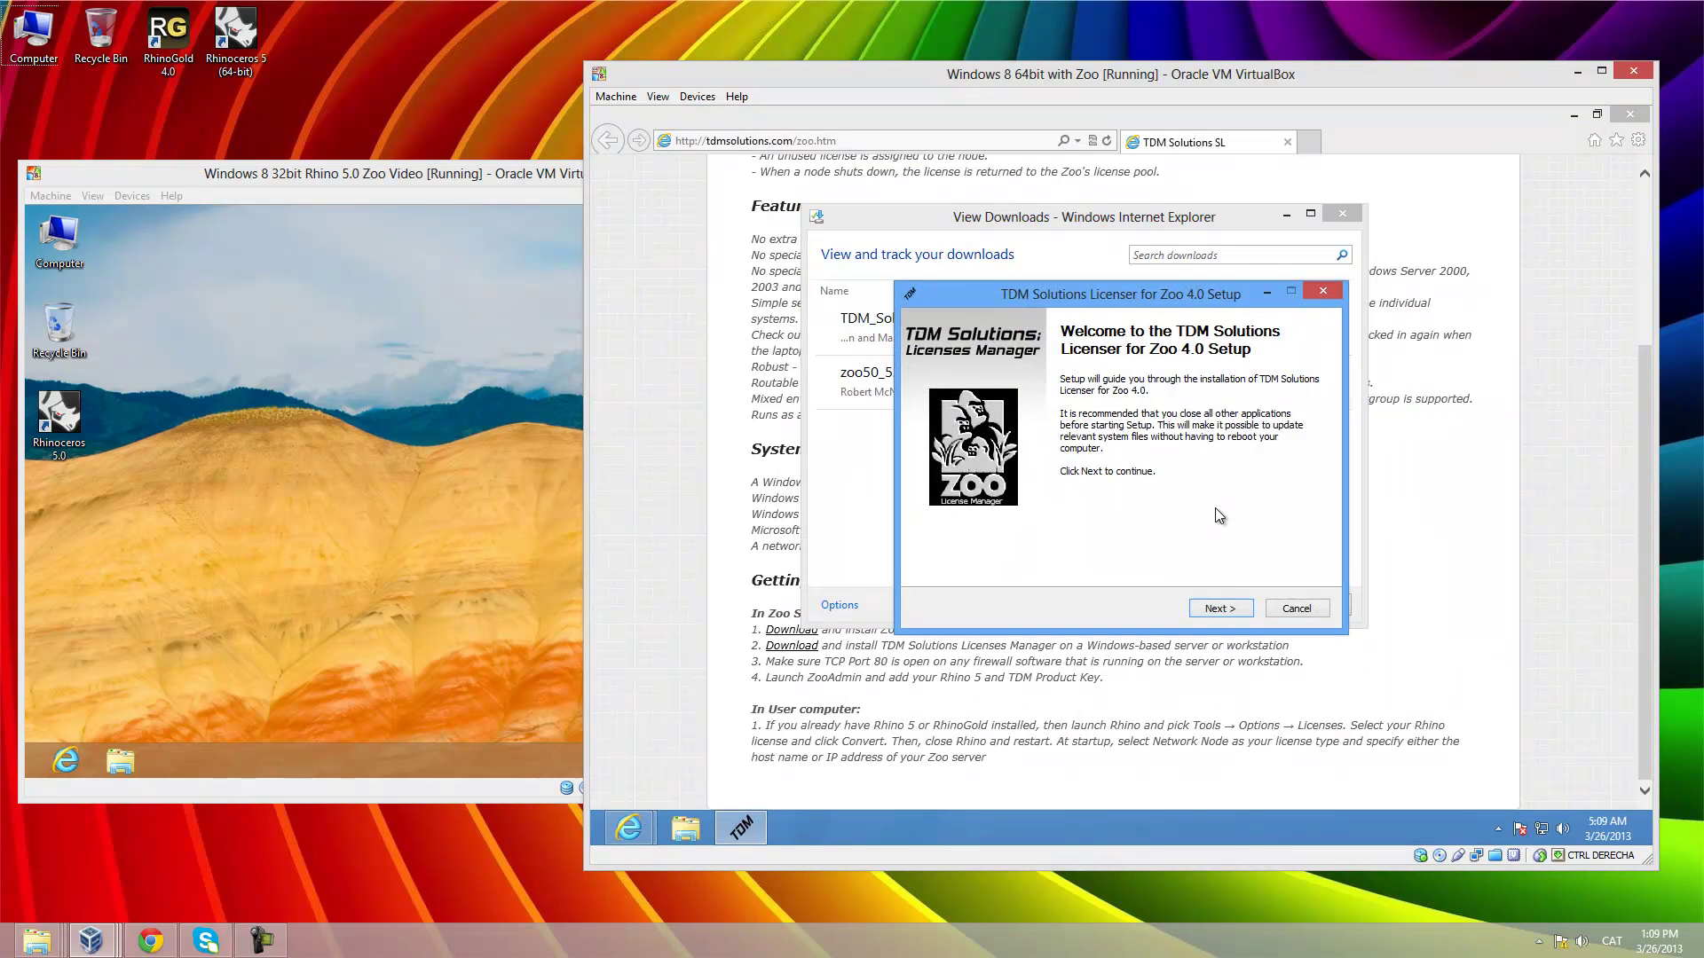
left_click(1232, 614)
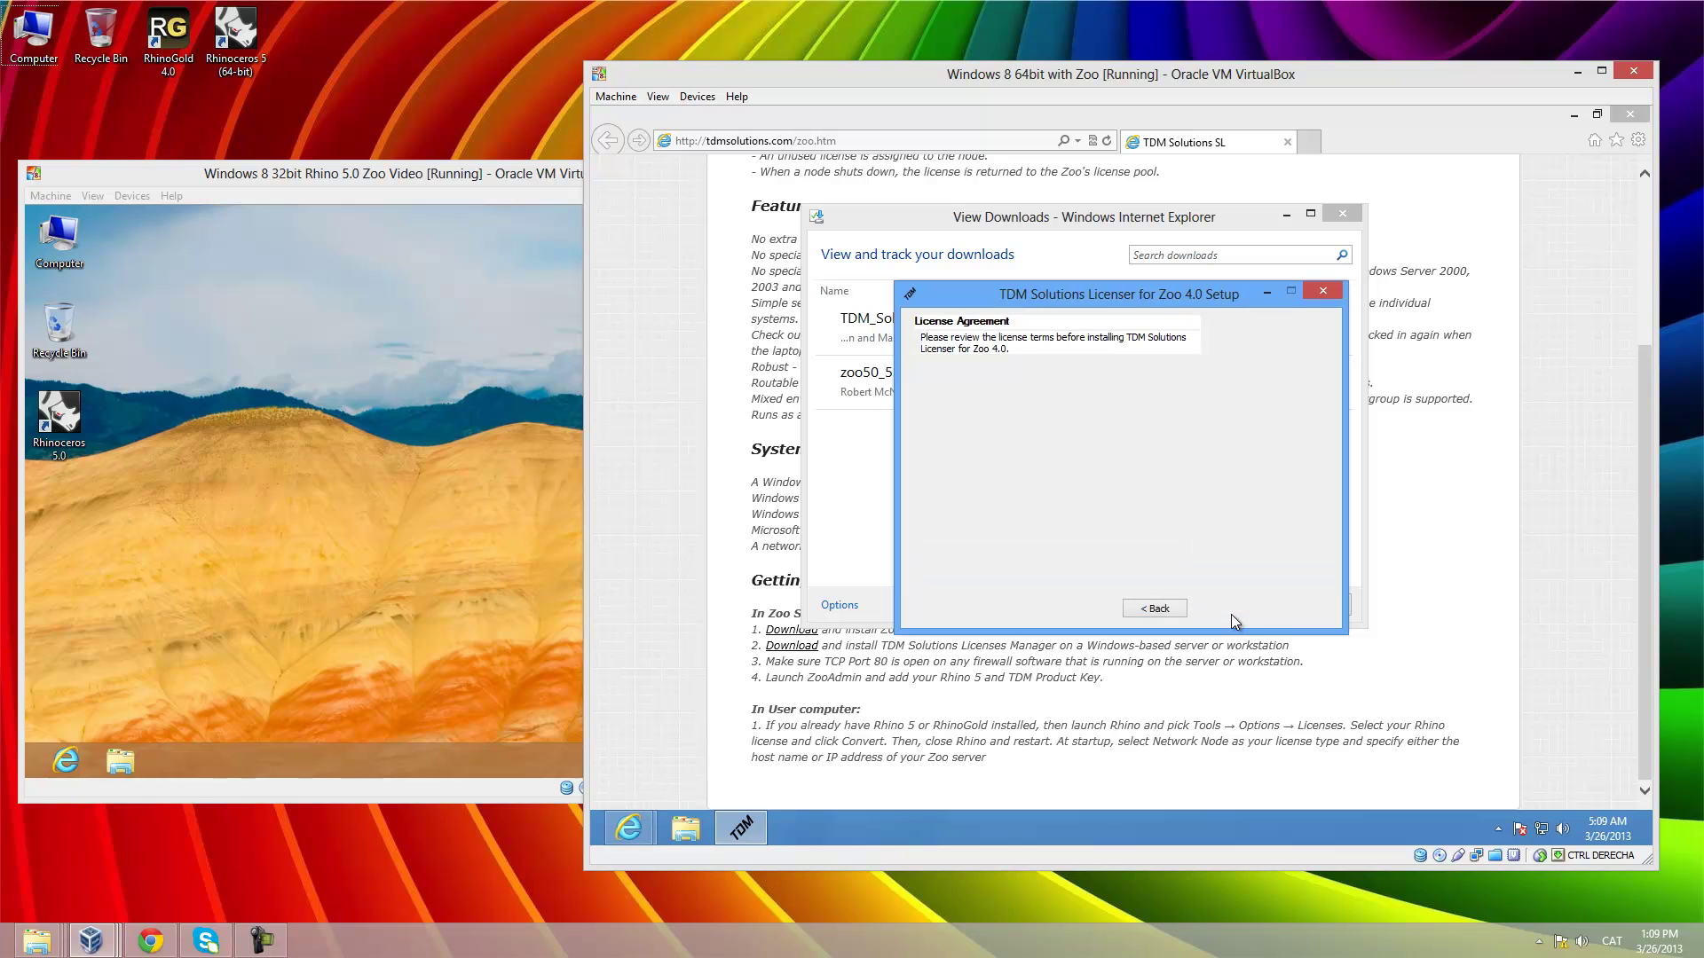
left_click(1218, 612)
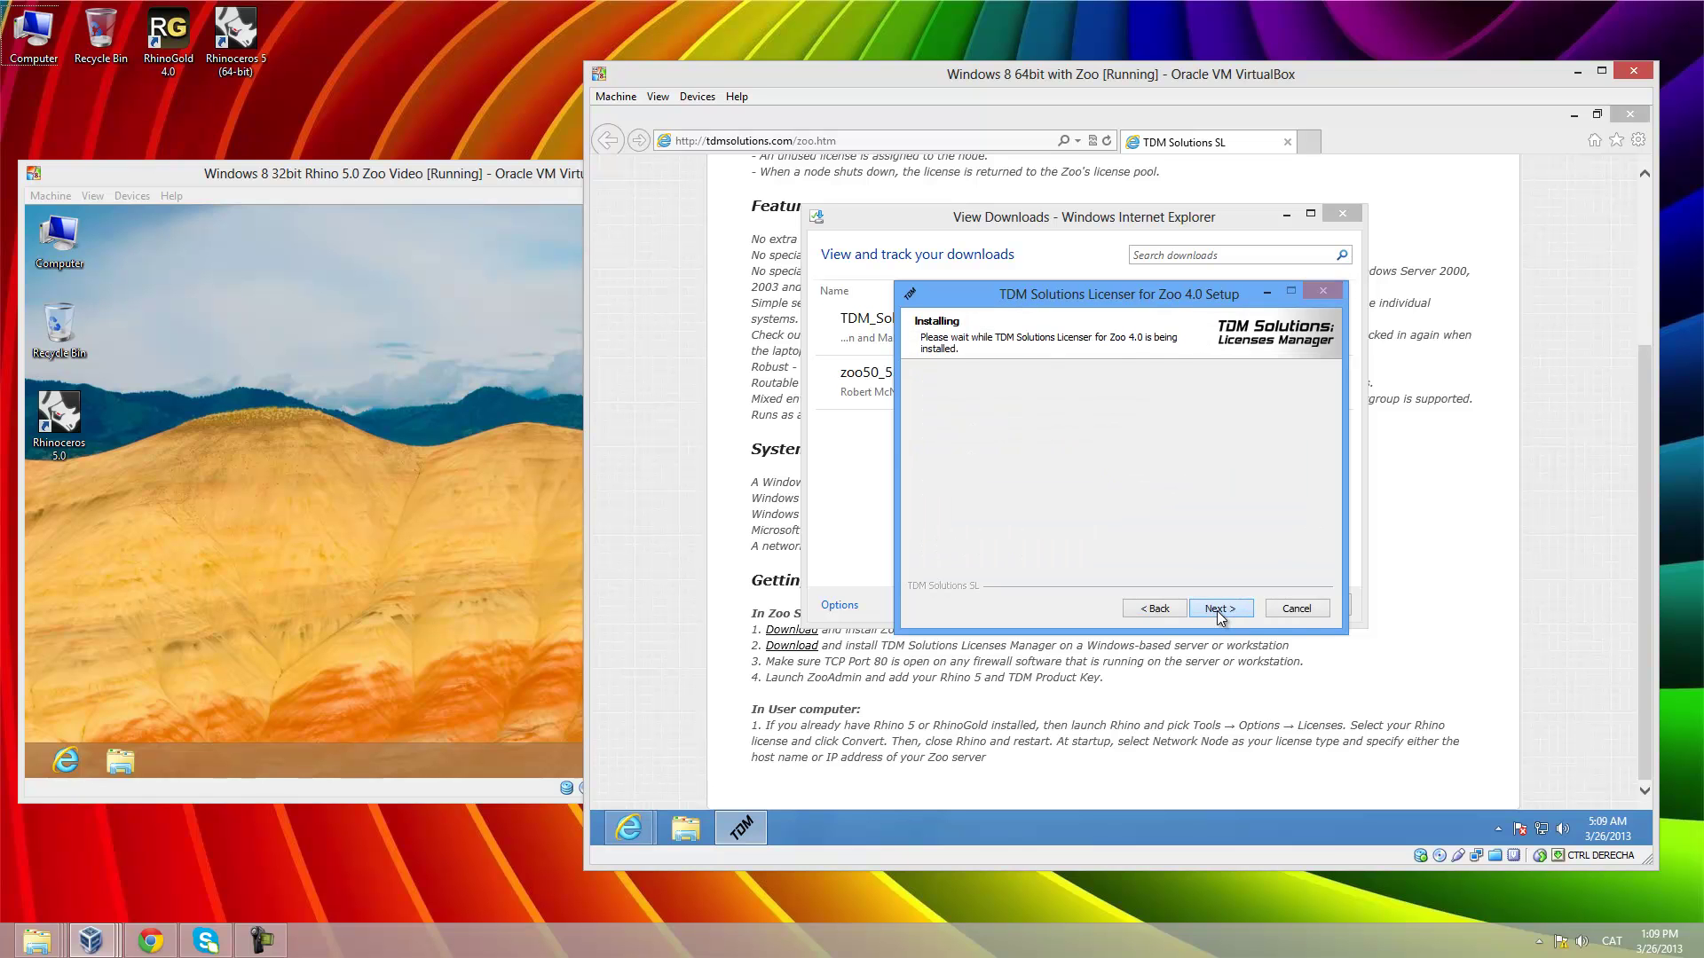
left_click(1221, 611)
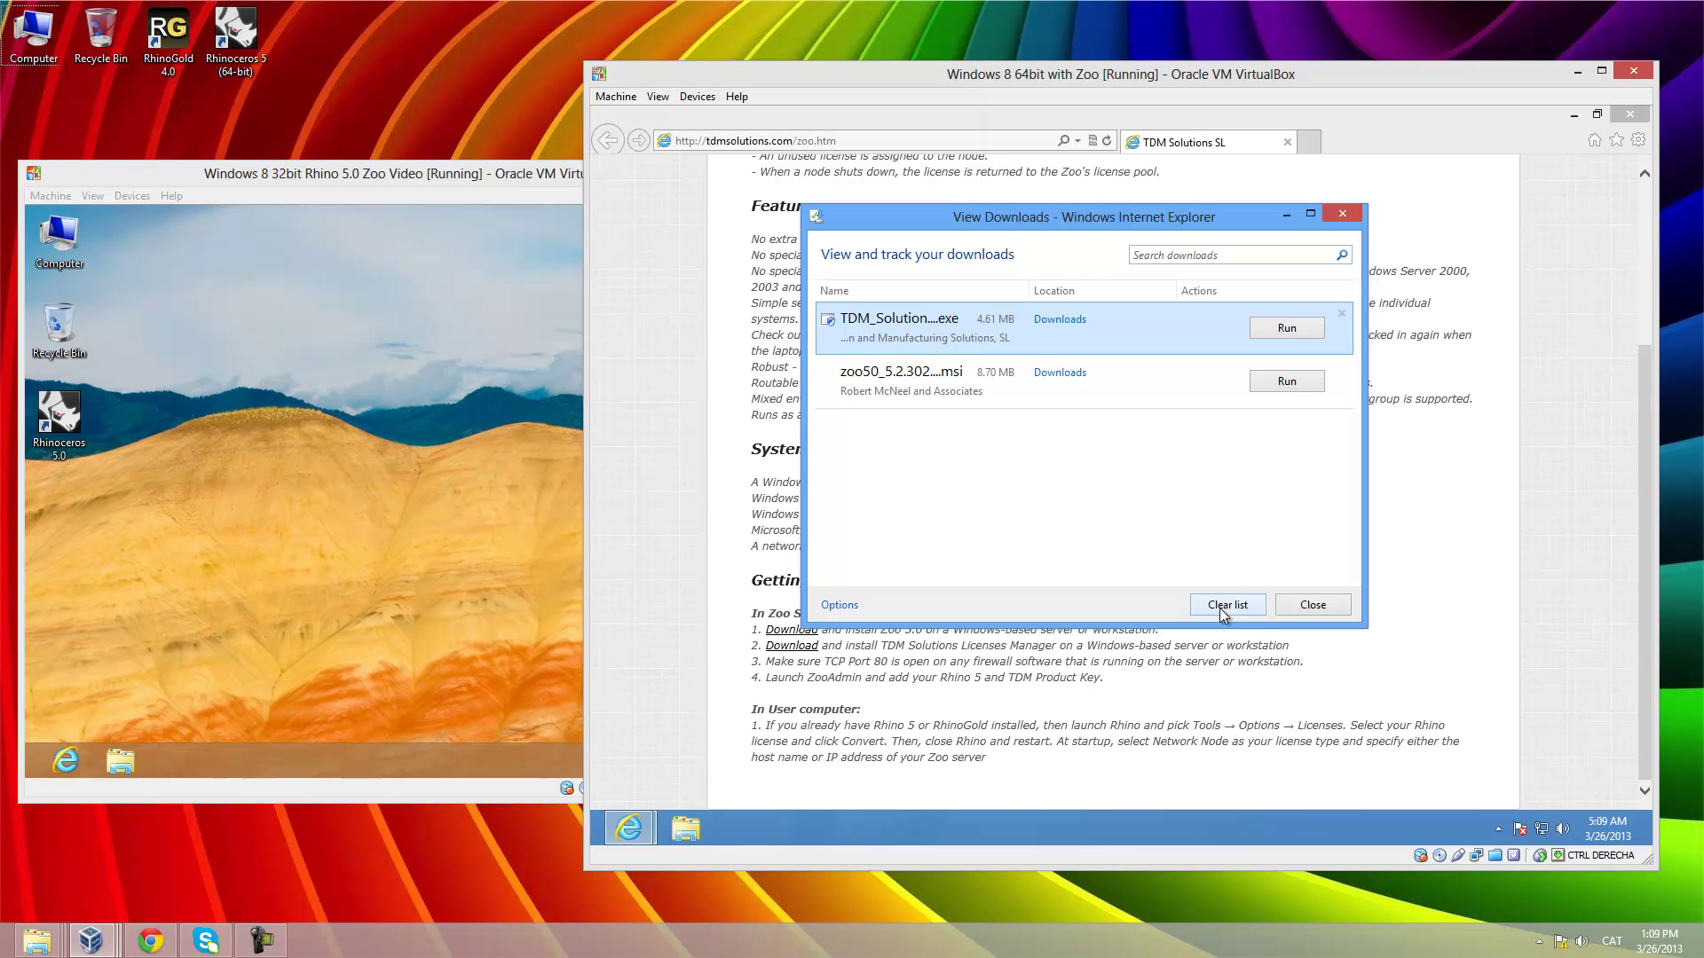
left_click(1295, 607)
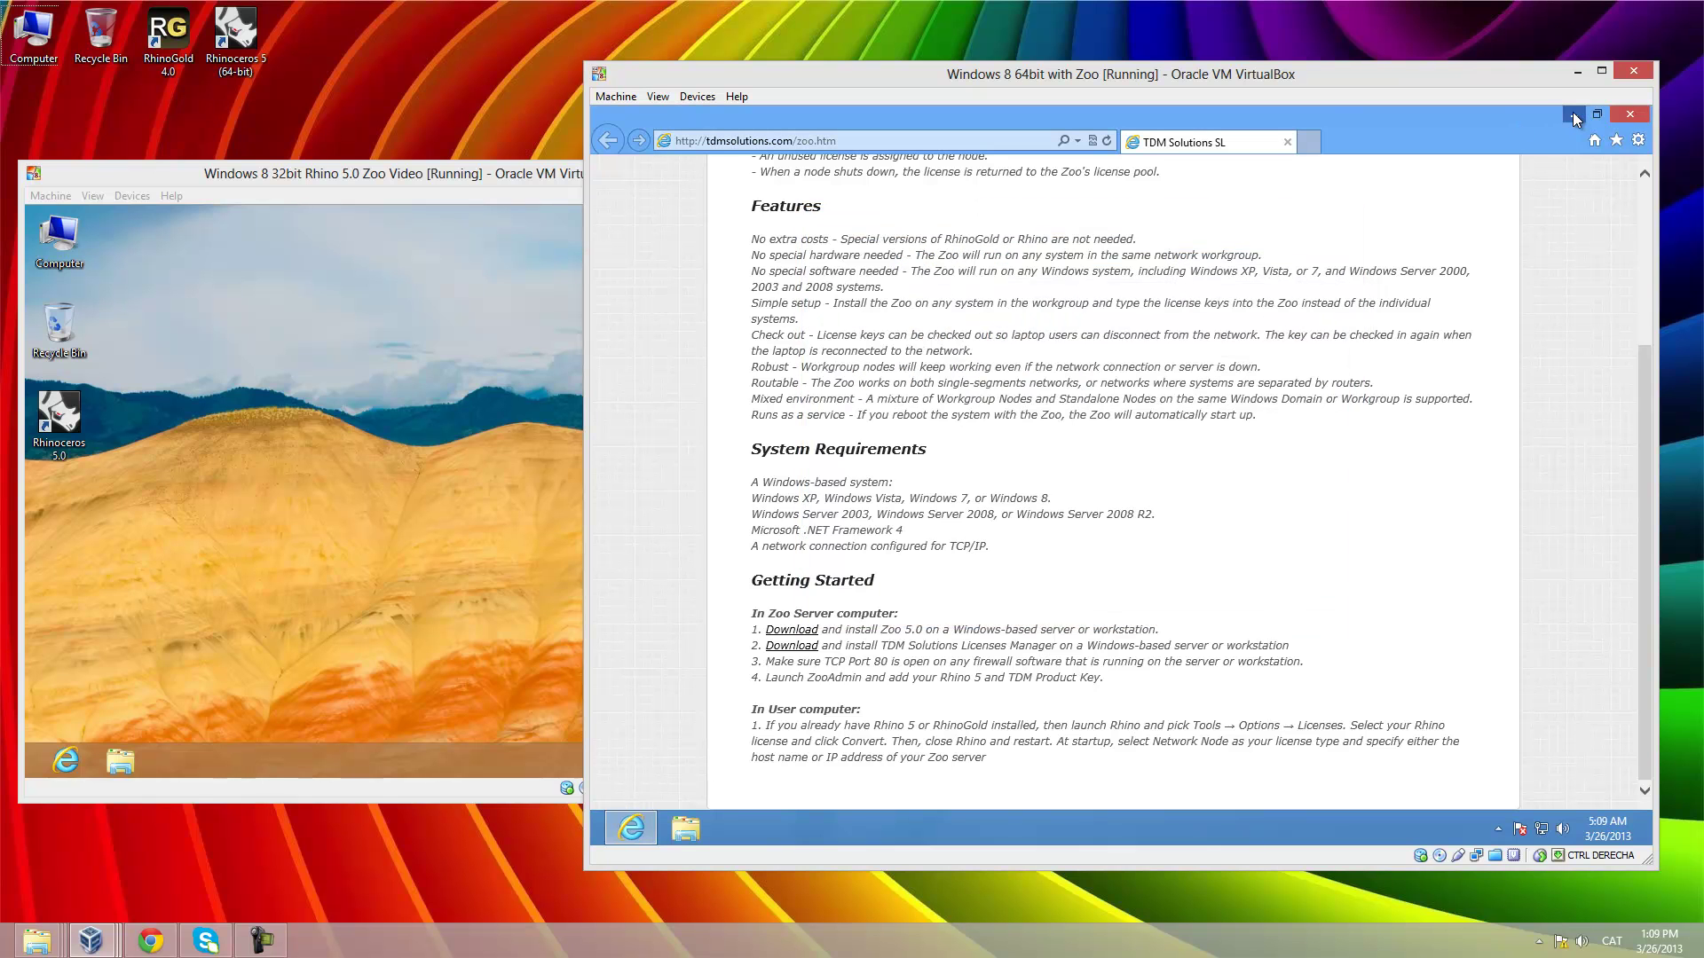
- Relaunch Zoo 5.0 Administrator from a 'zoo' Start search as administrator and start the Zoo service
left_click(1572, 113)
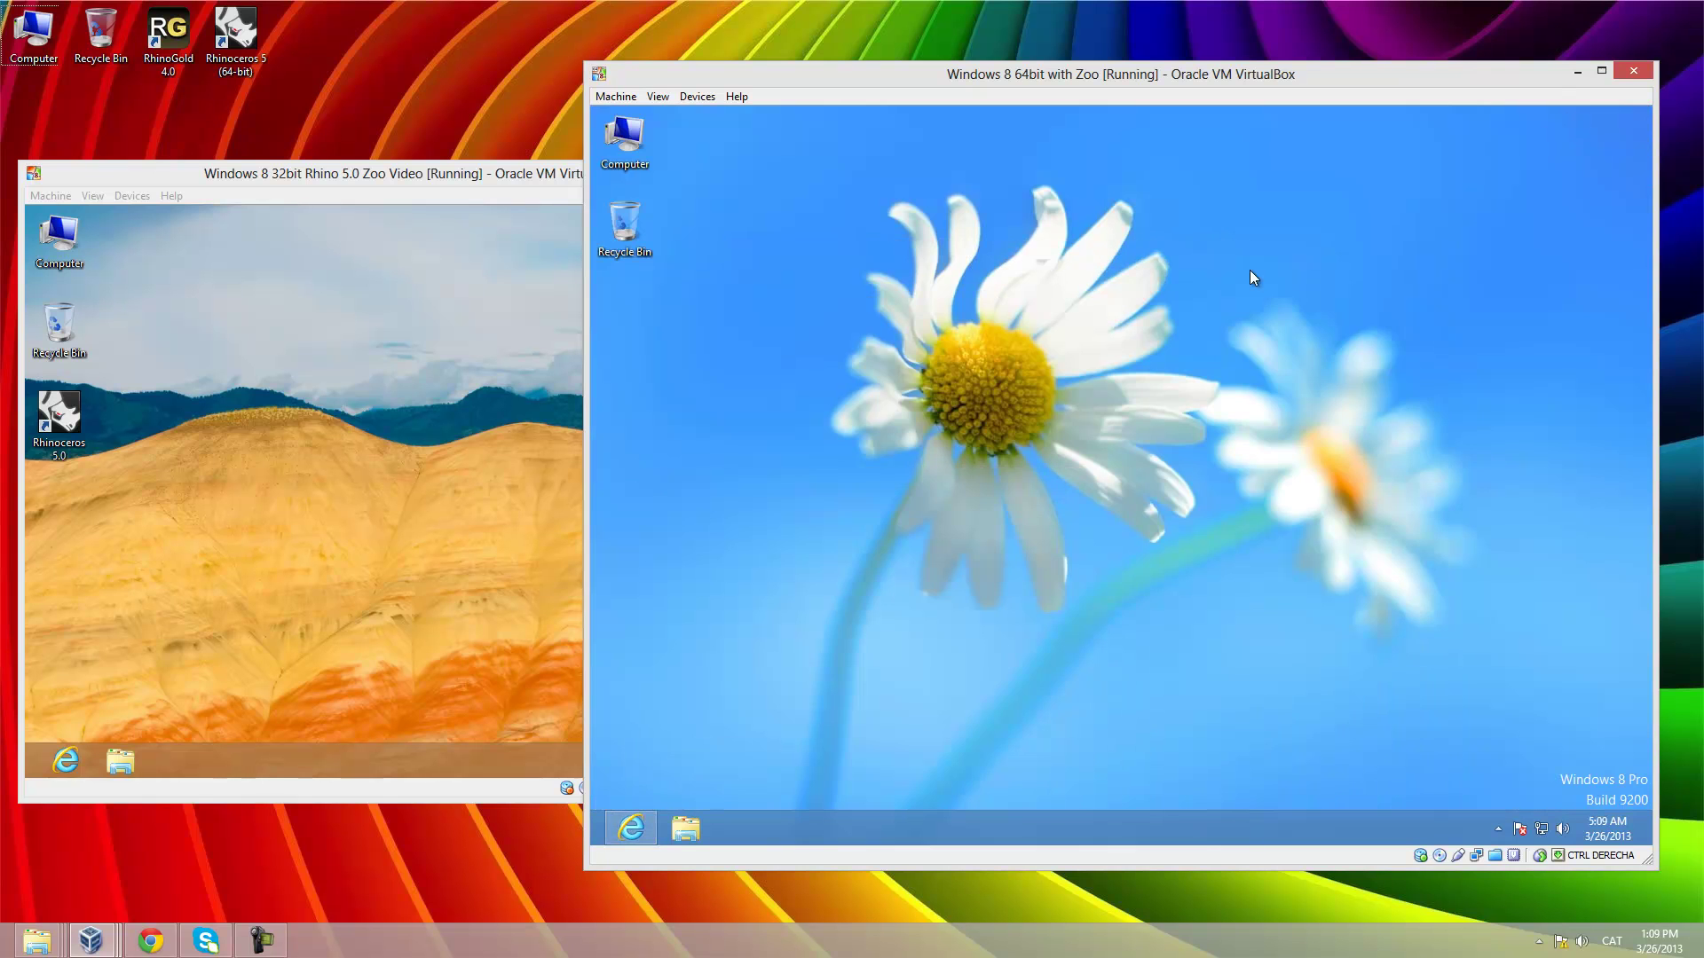
left_click(595, 841)
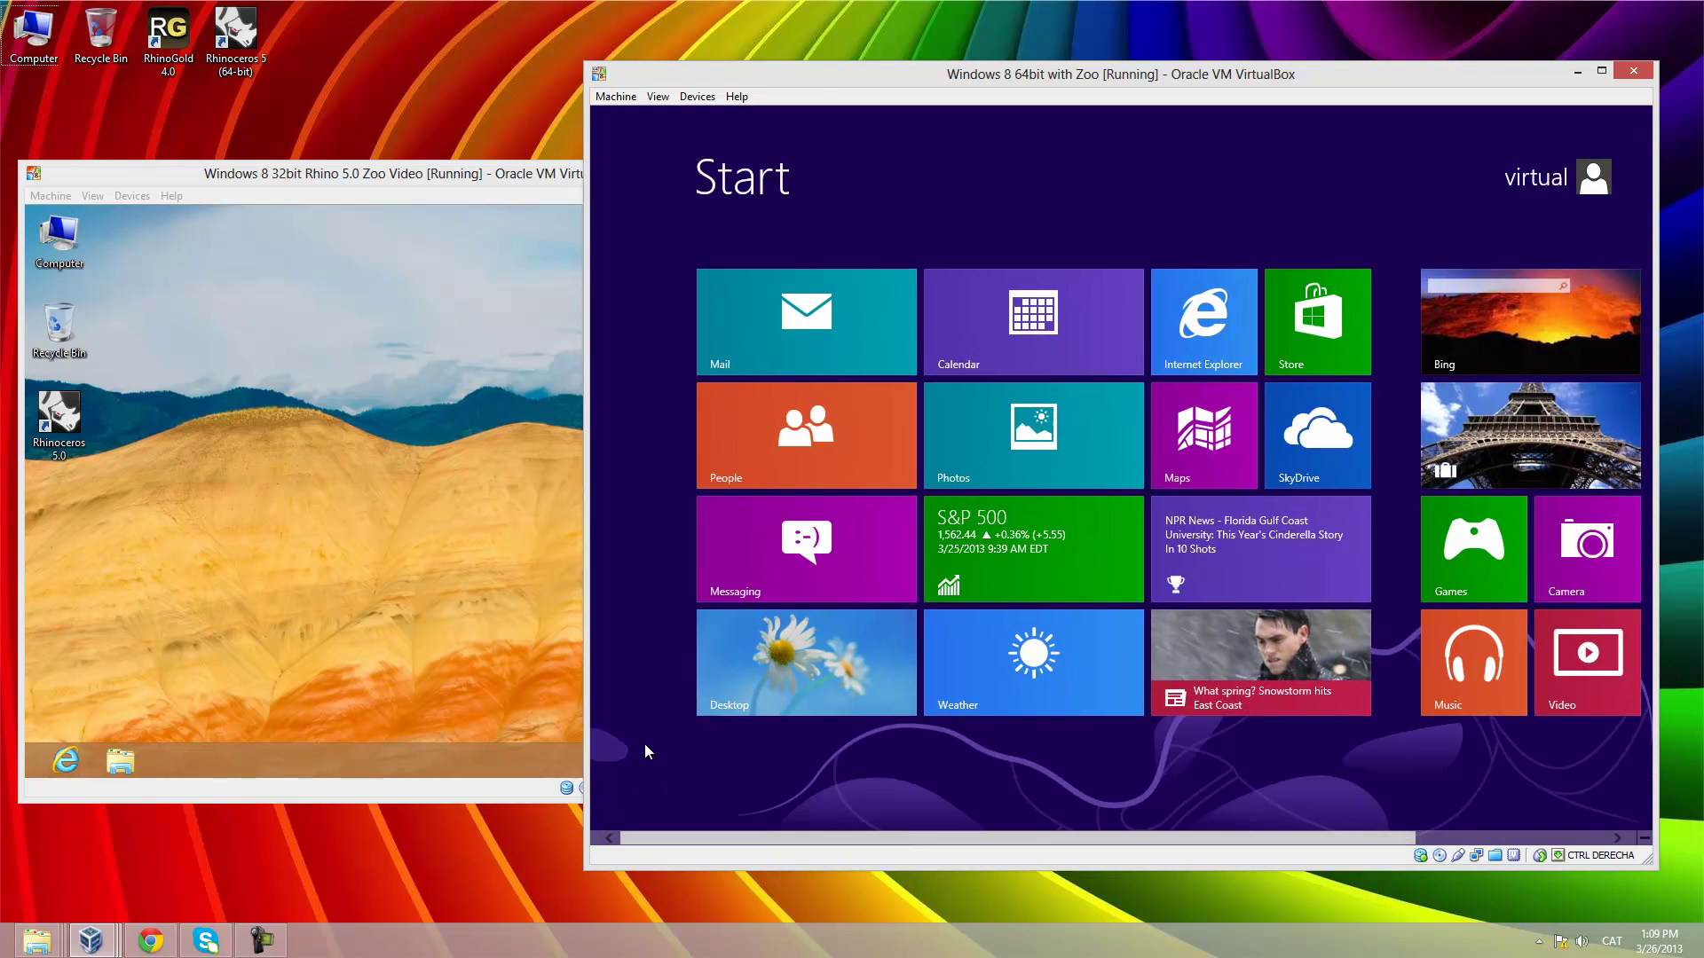
type("zoo")
key("Return")
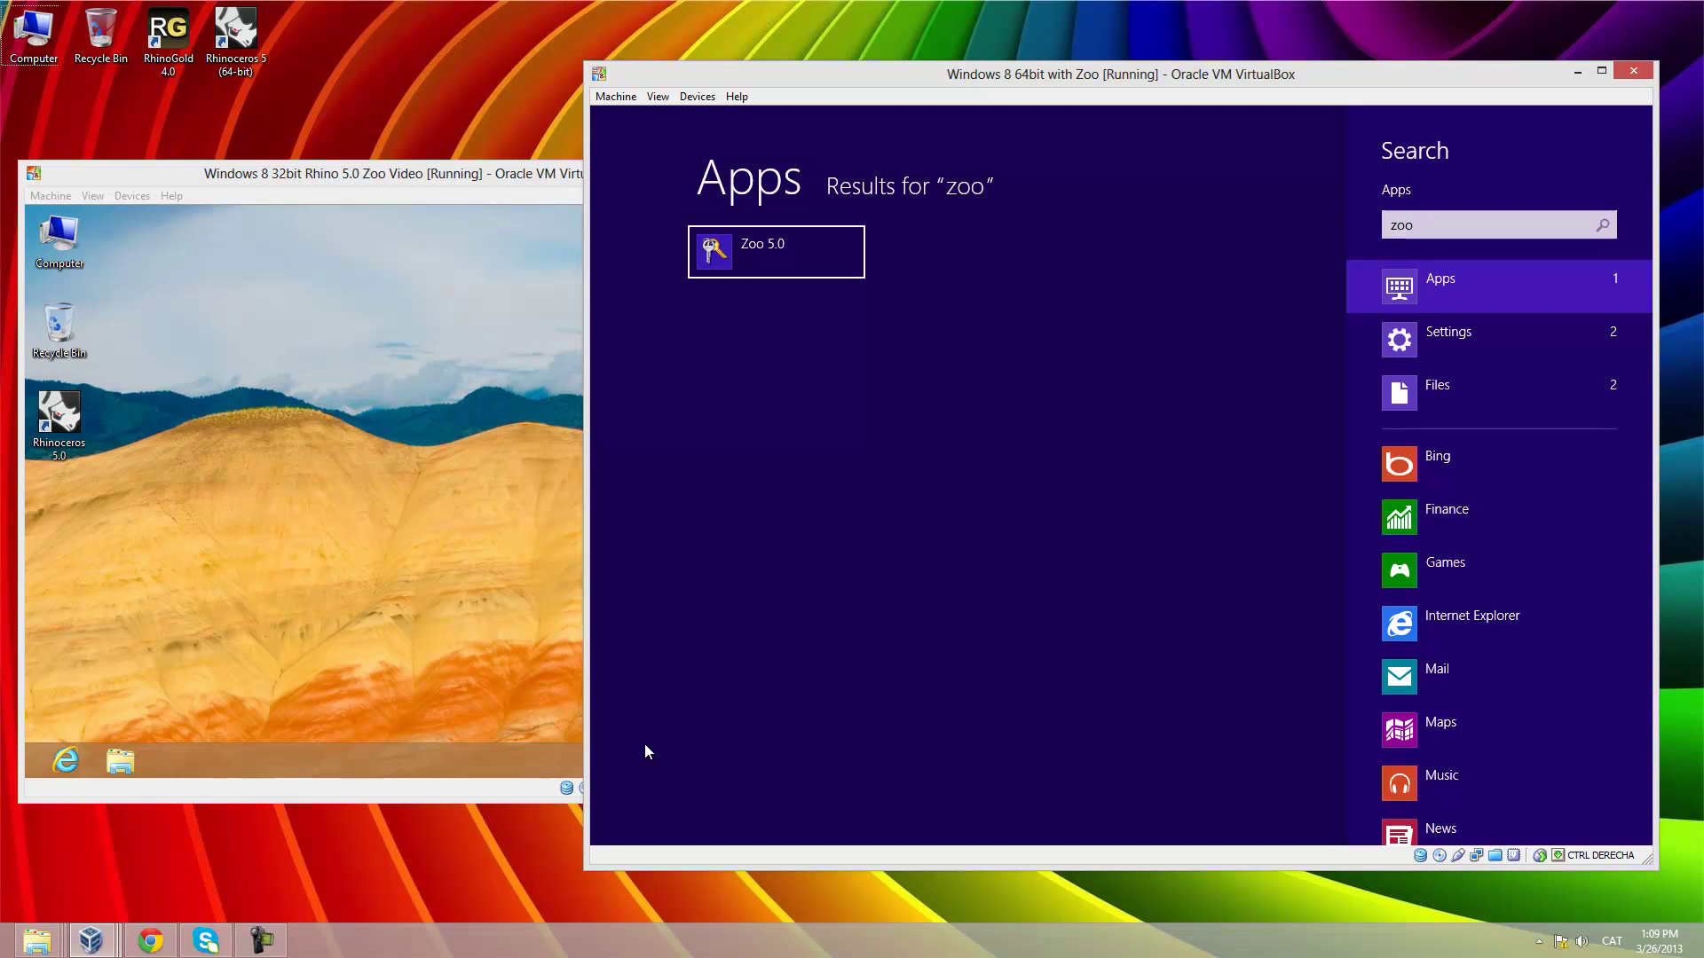
left_click(1189, 502)
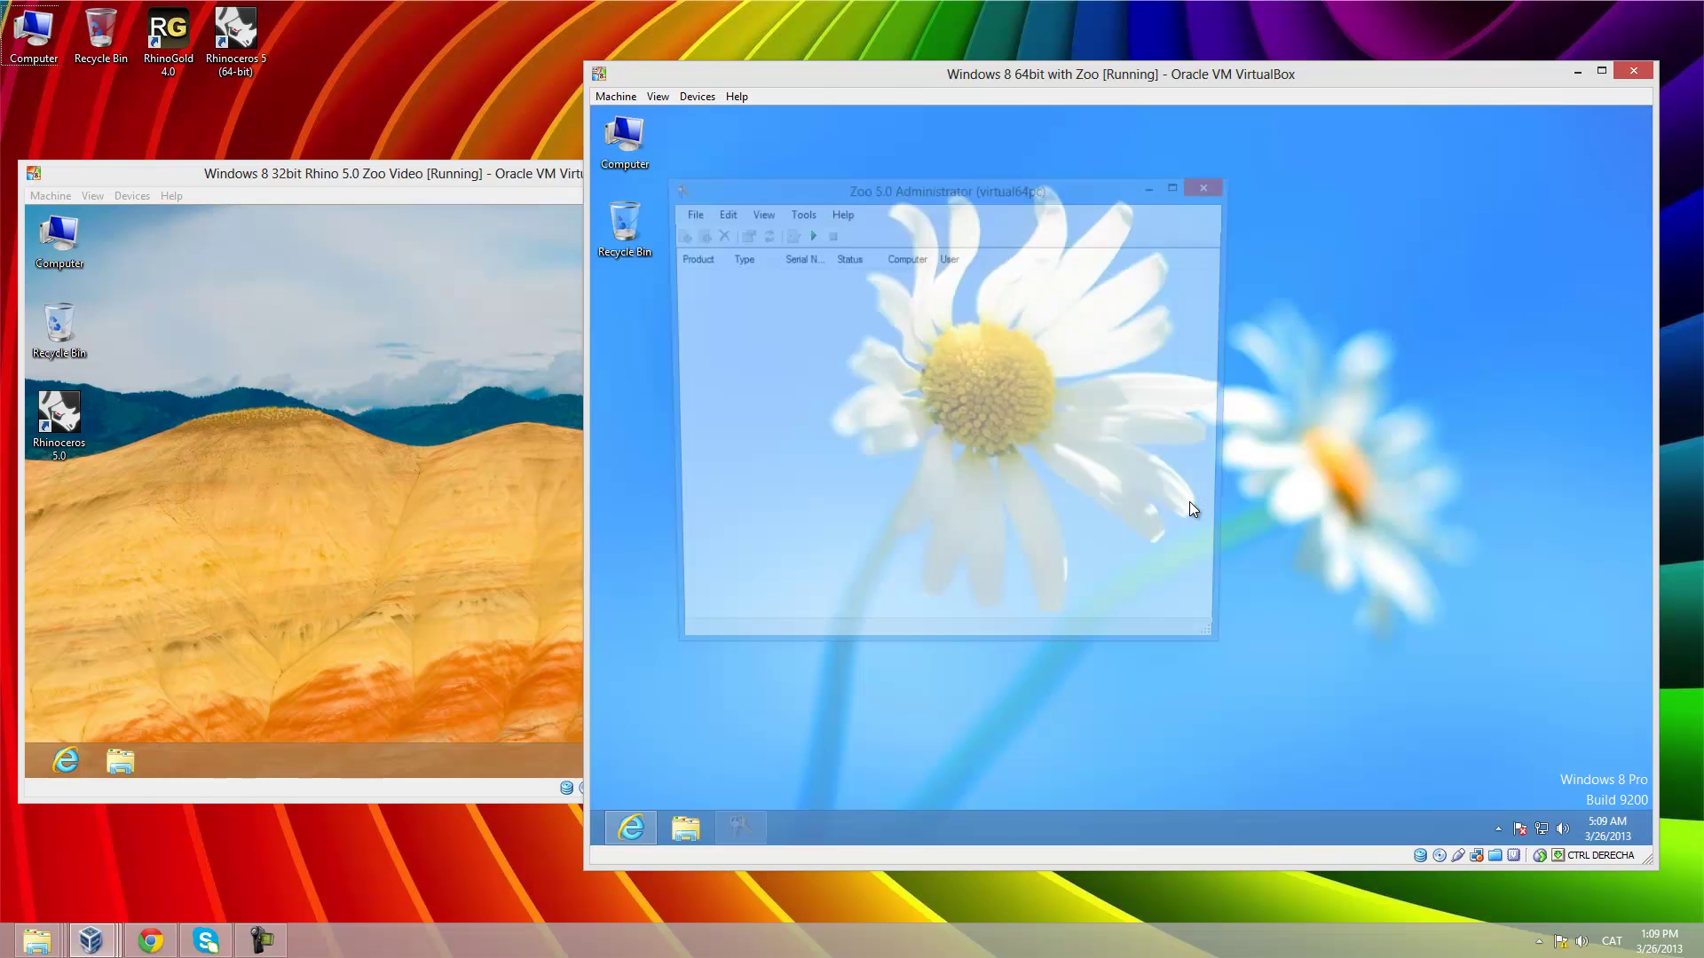
left_click_drag(927, 189, 1028, 204)
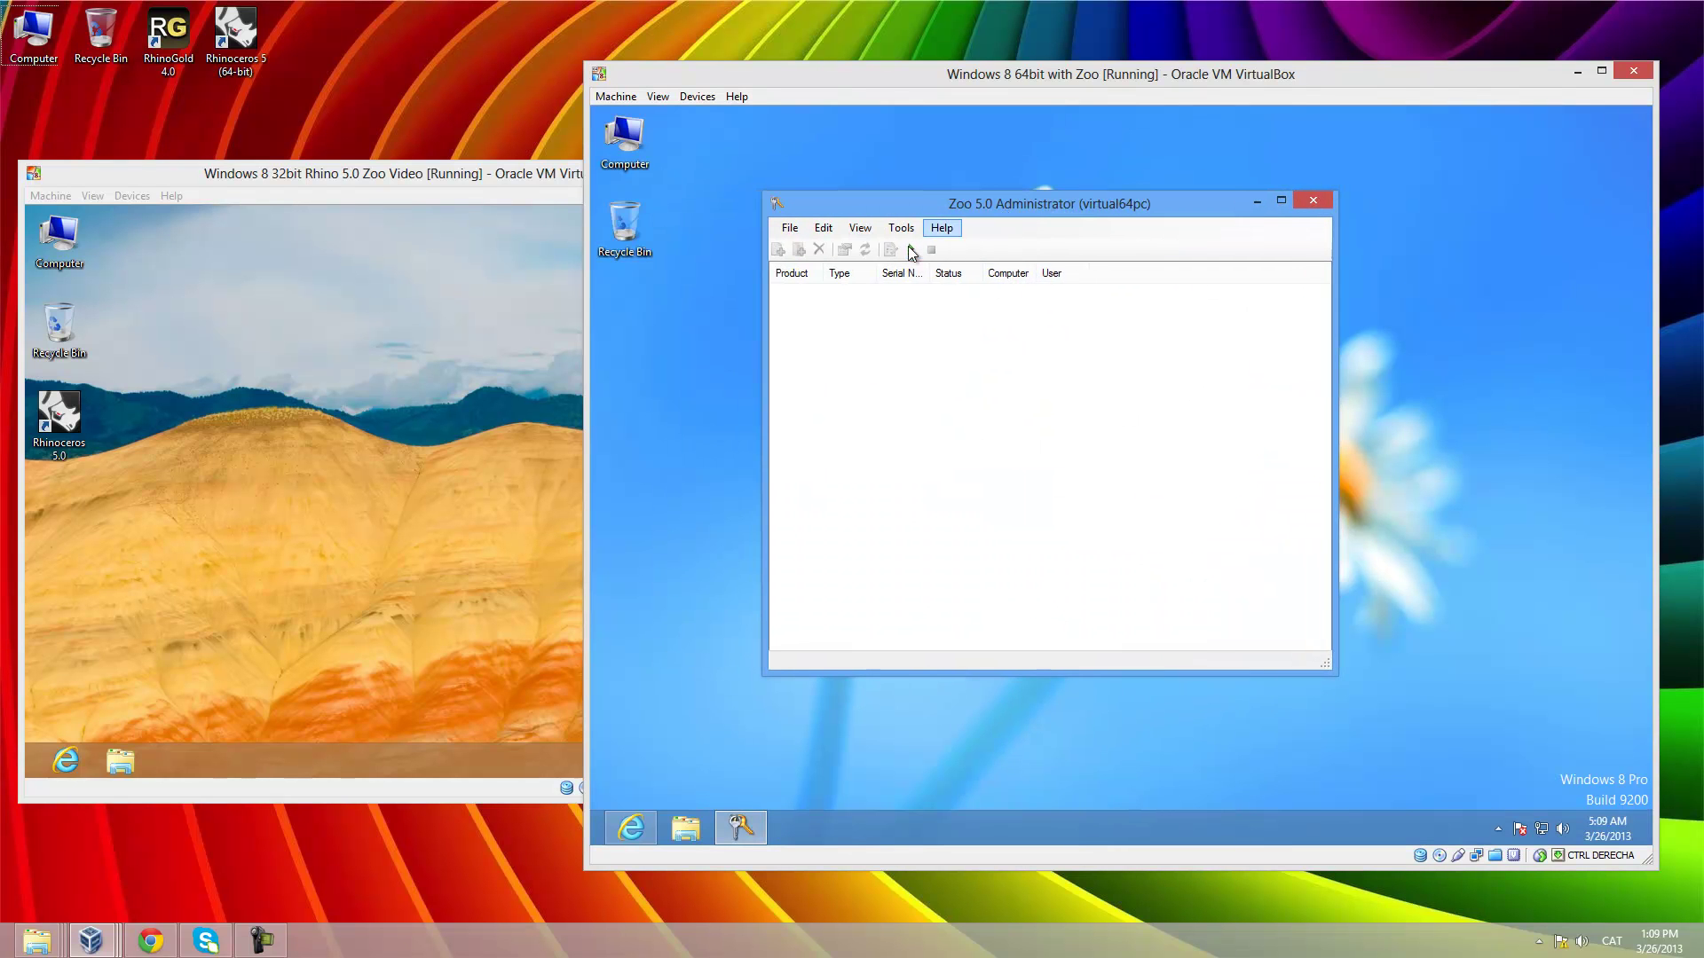
left_click(911, 251)
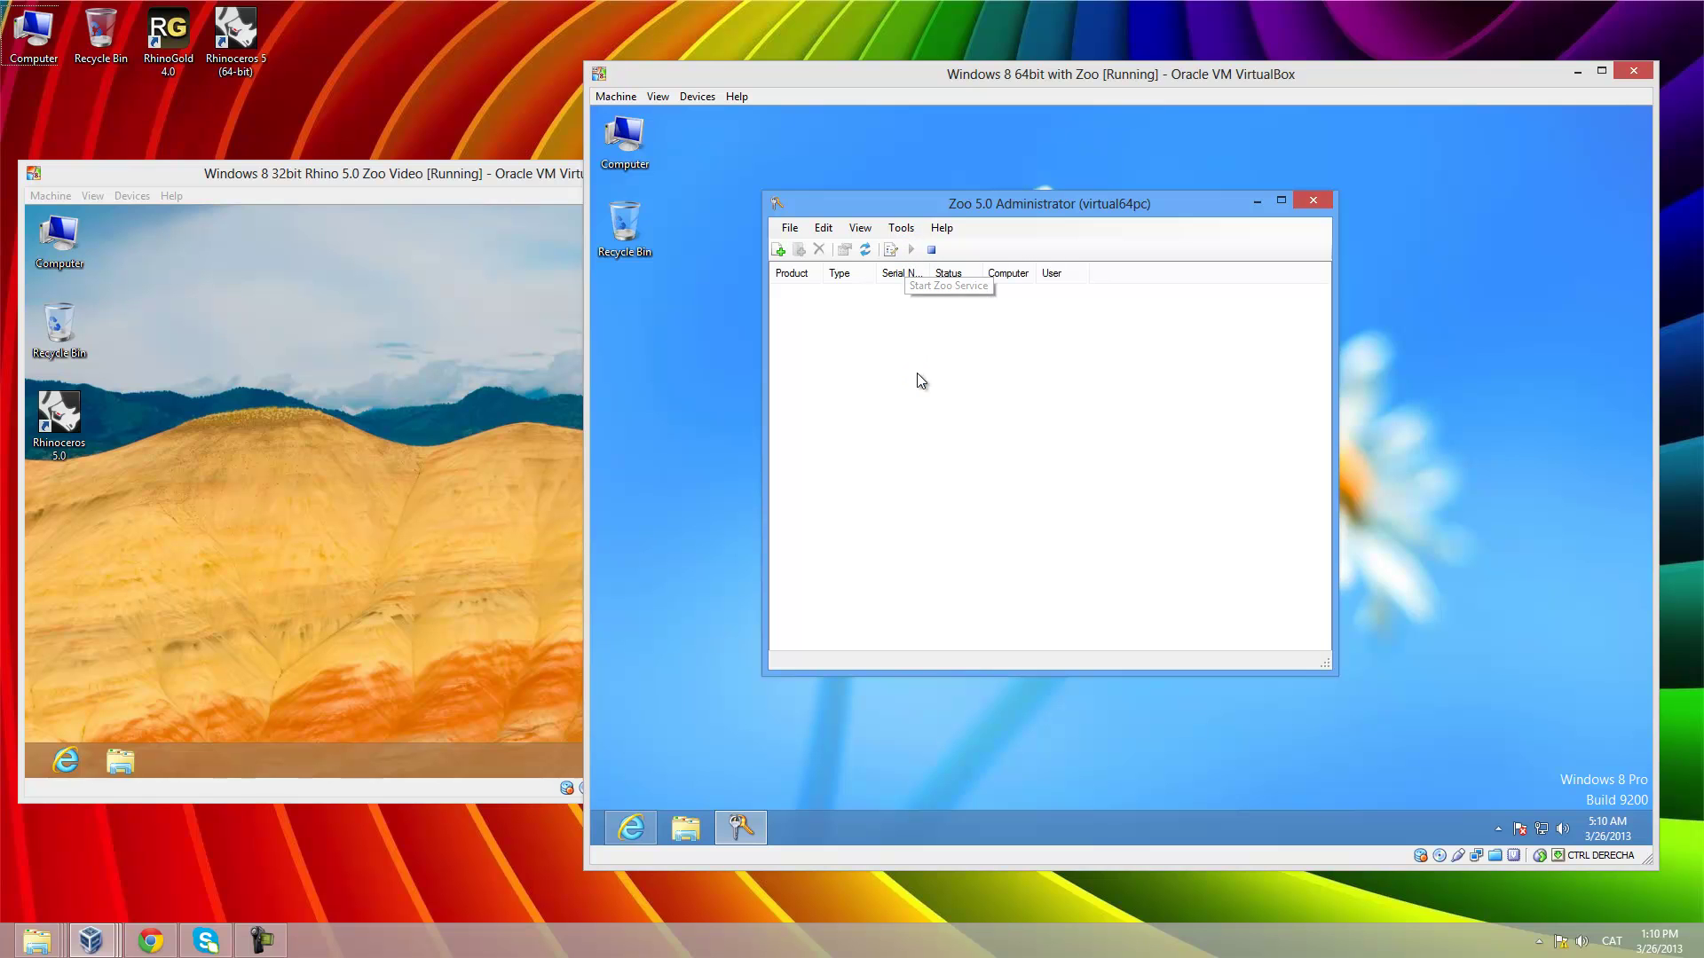
- Begin a new license and choose Rhinoceros 5.0 as the product
left_click(781, 253)
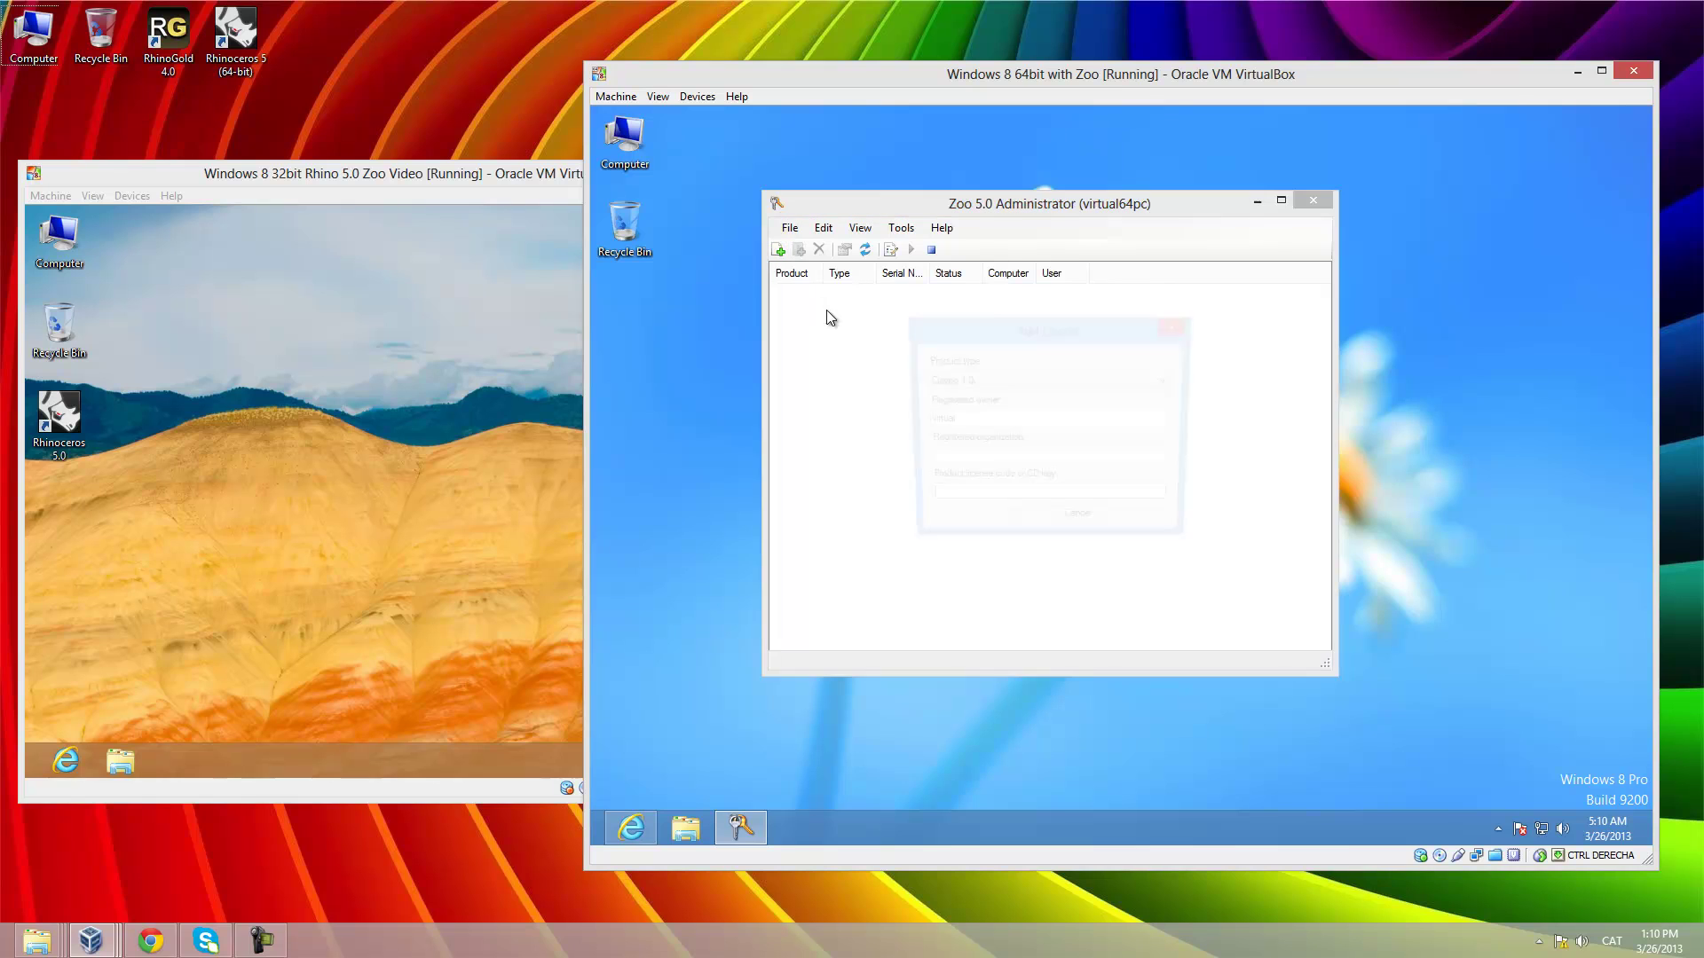
left_click(982, 377)
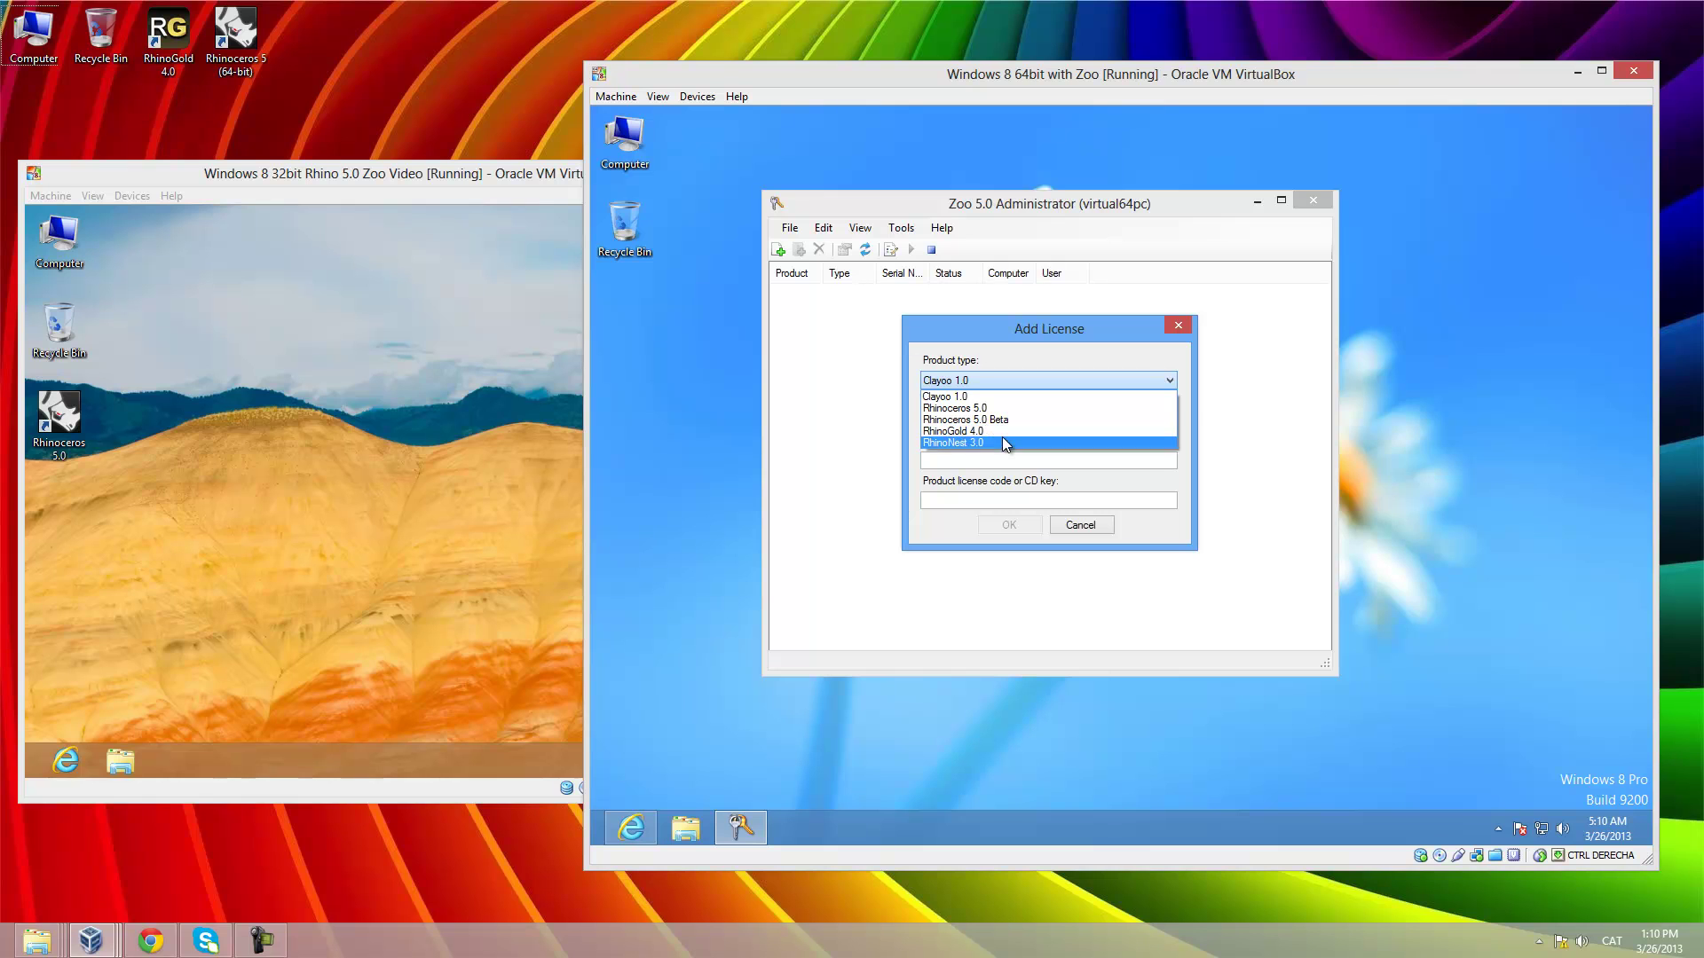
left_click(996, 409)
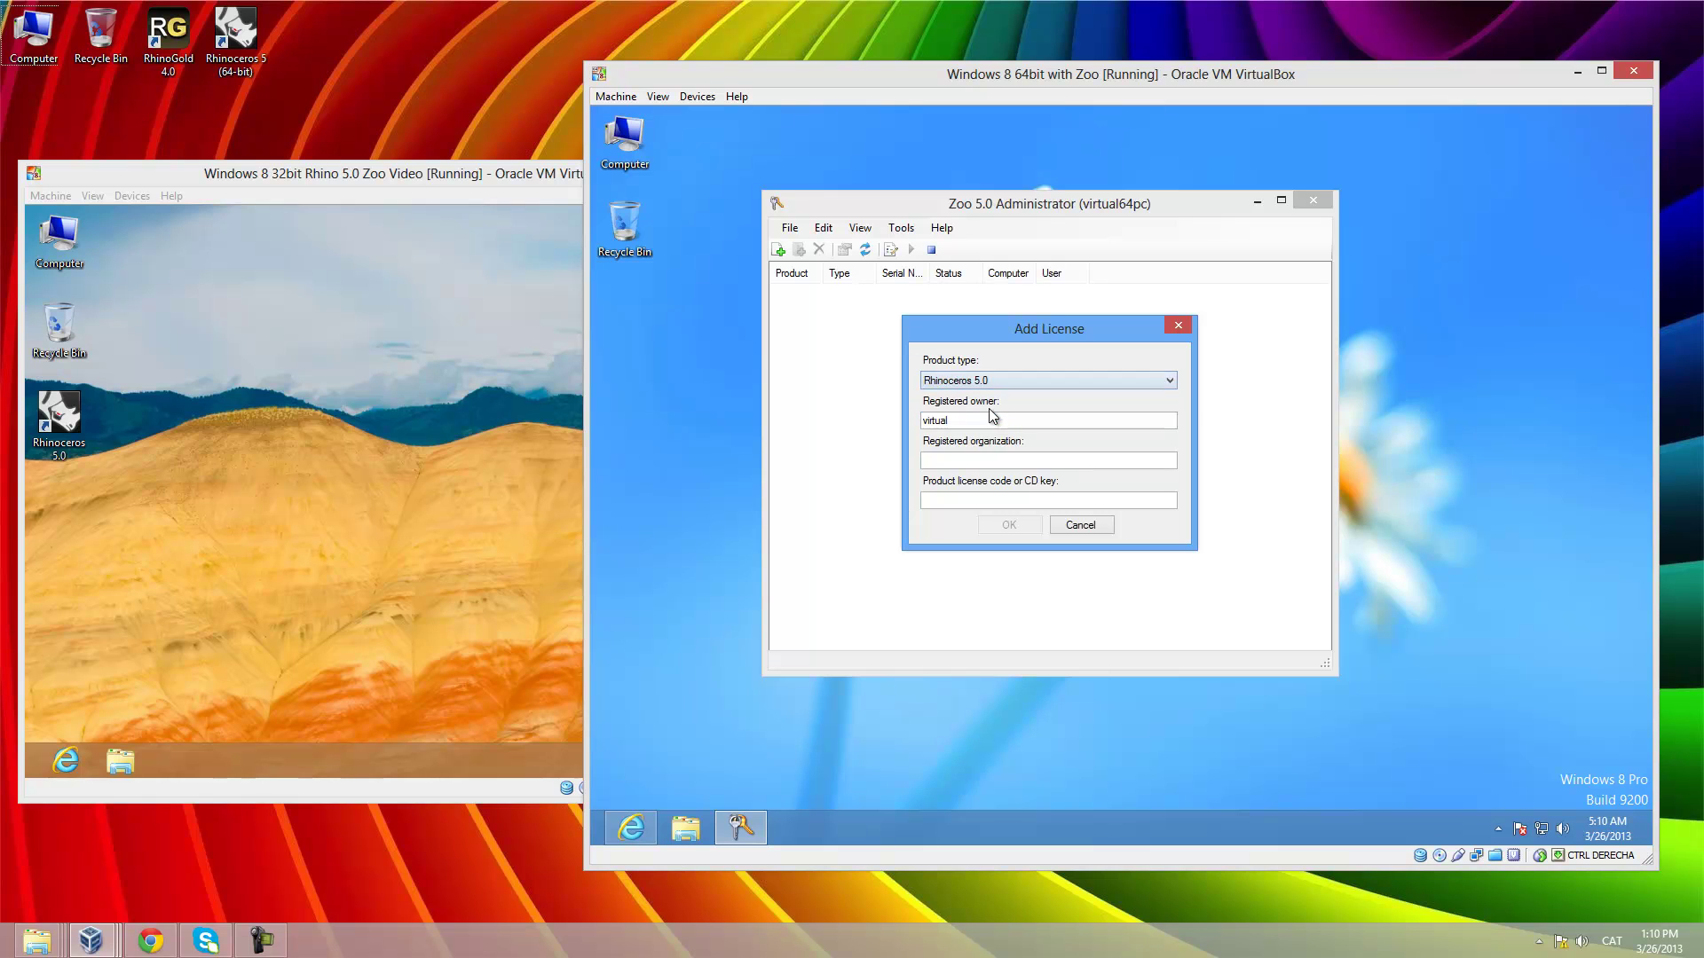
- Enter the owner's name, organization 'TDM Solutions SL' and the CD key, and confirm the license
key("Tab")
key("Tab")
type("TDM Solutions SL")
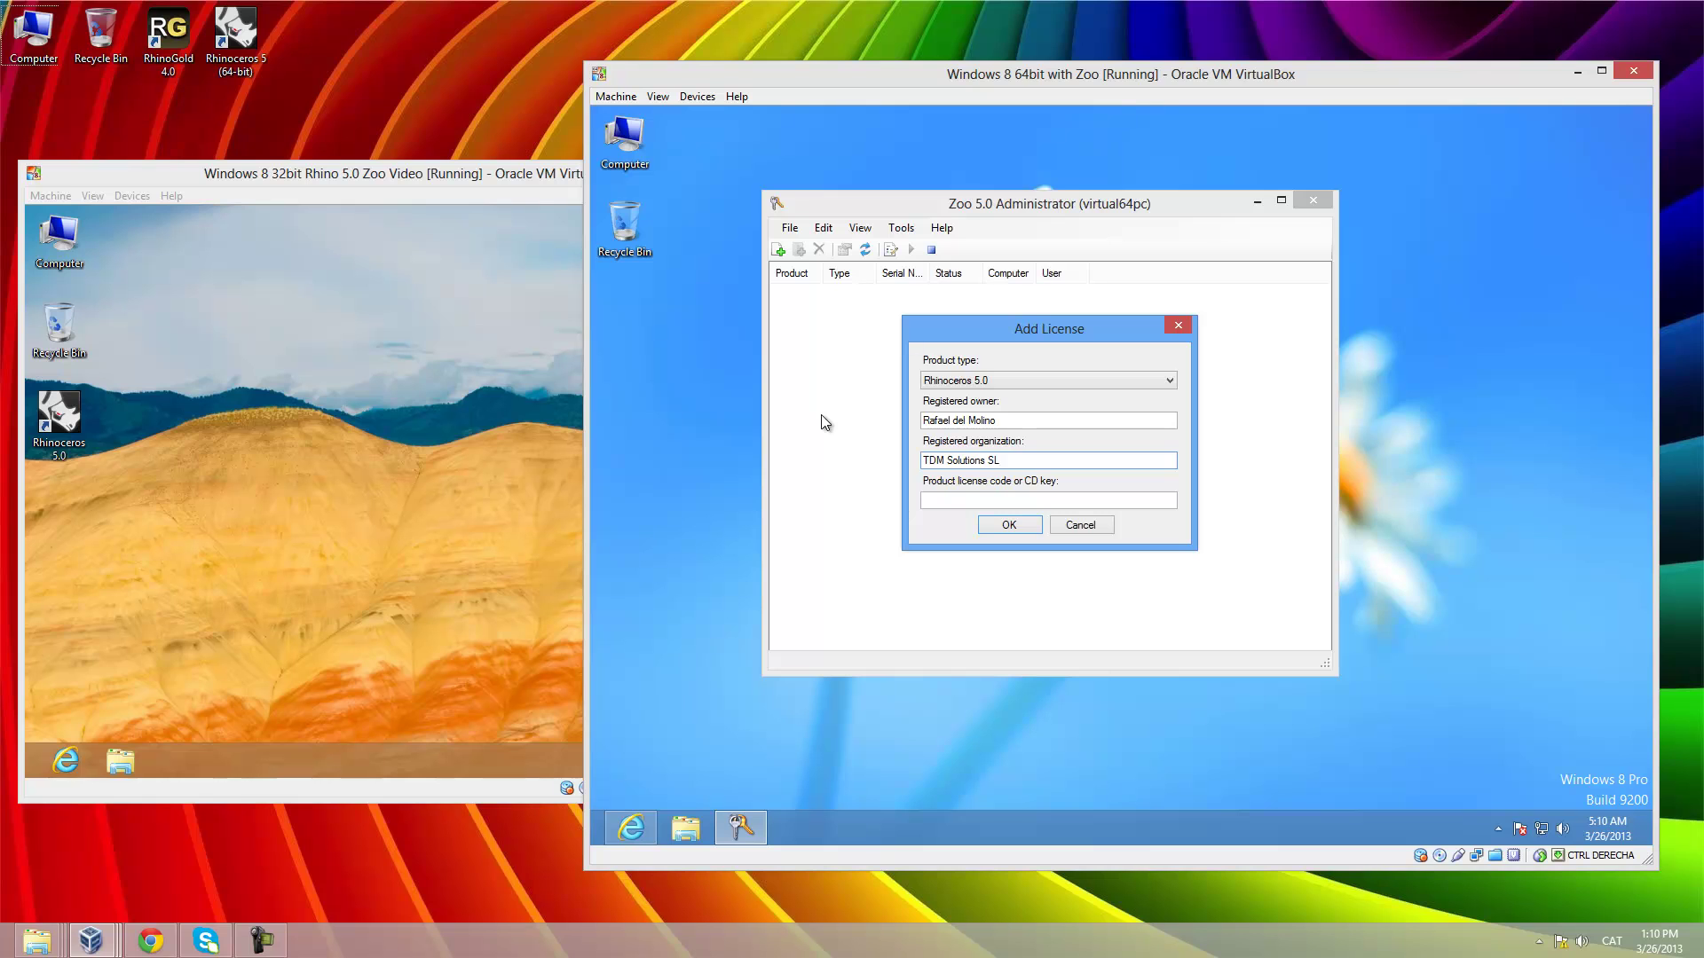
left_click(932, 501)
type("g5")
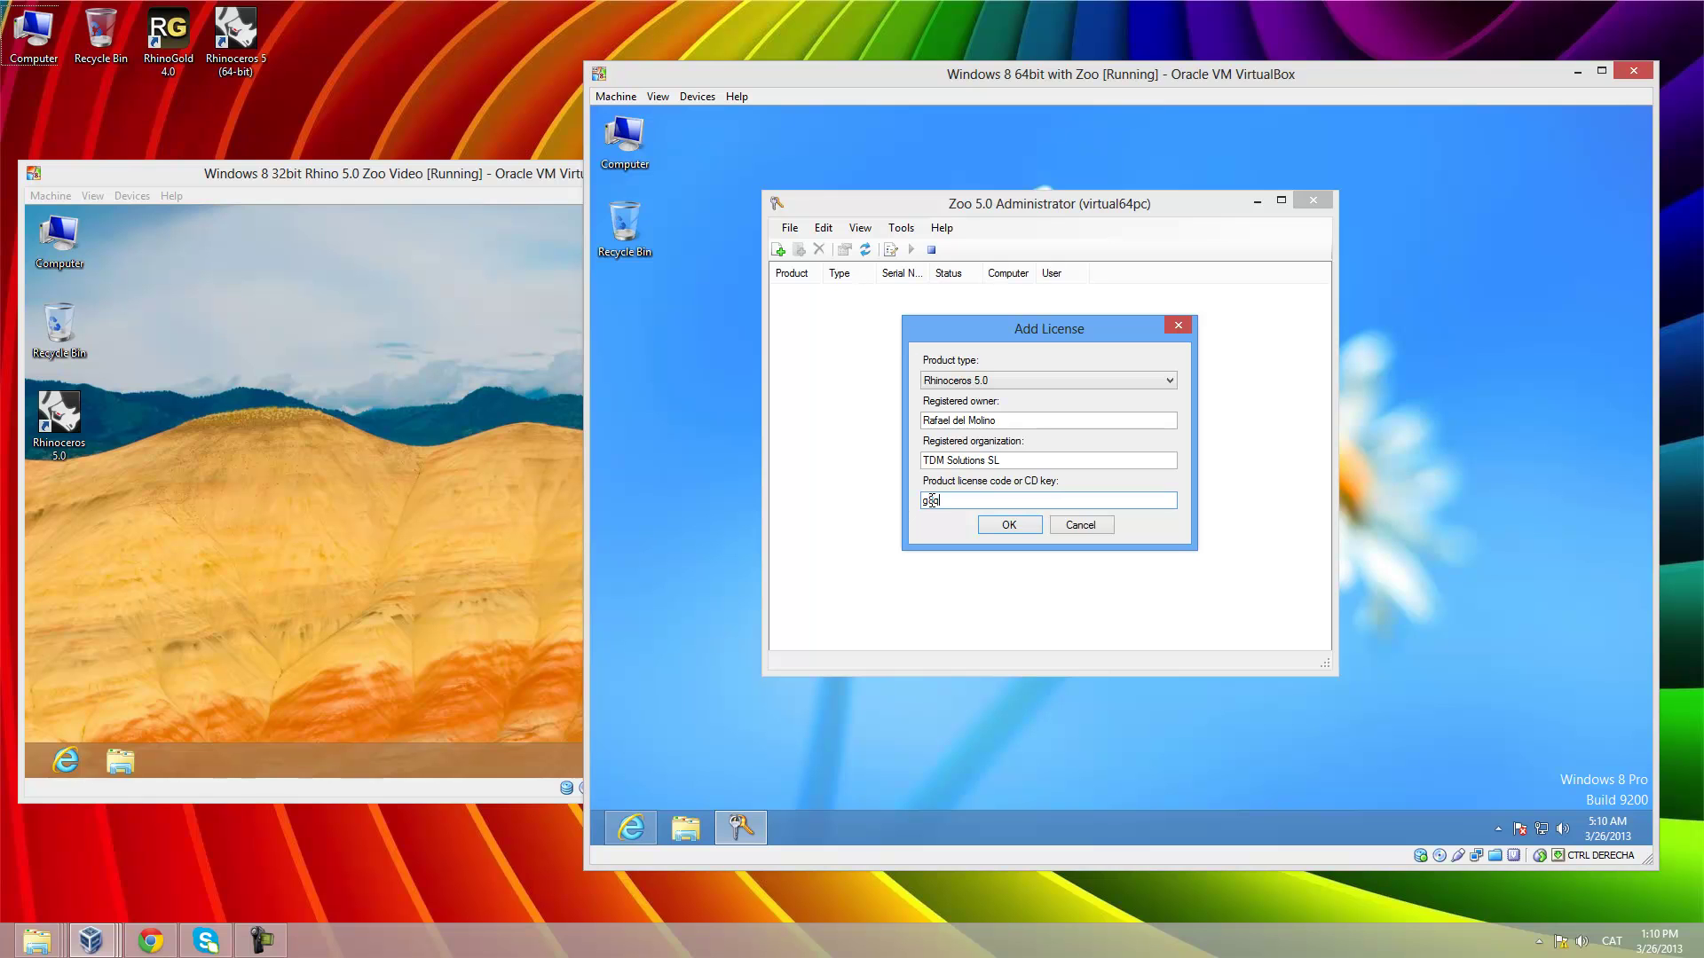
type(".........")
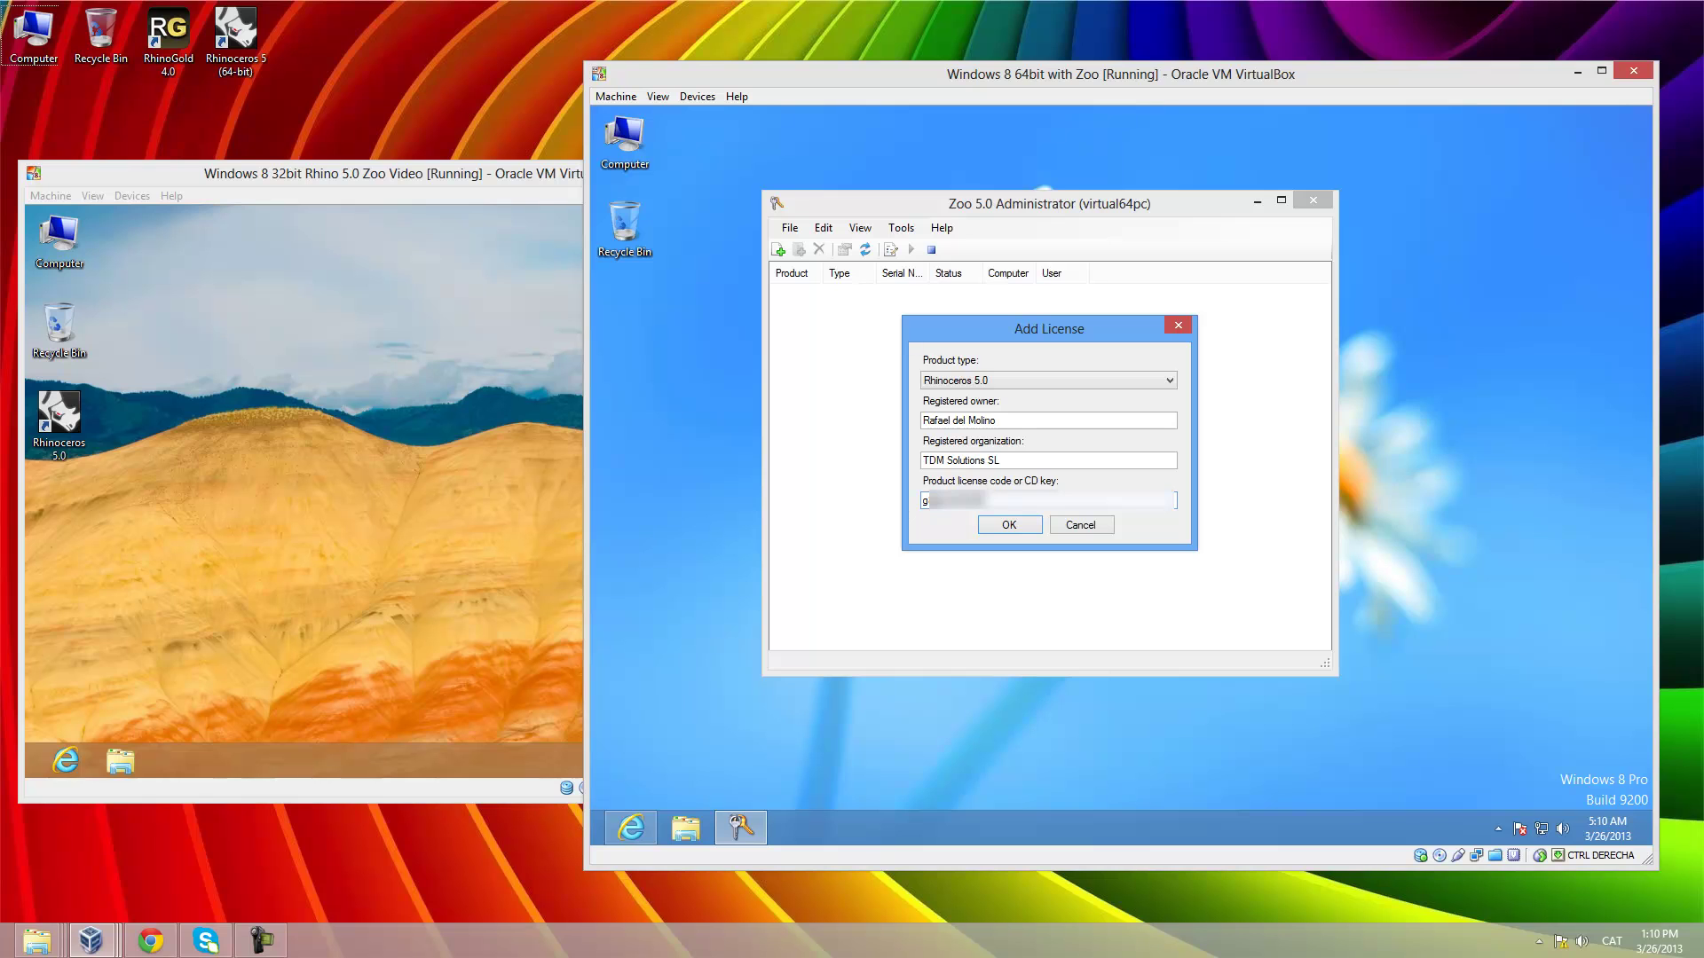
type("......")
left_click(999, 527)
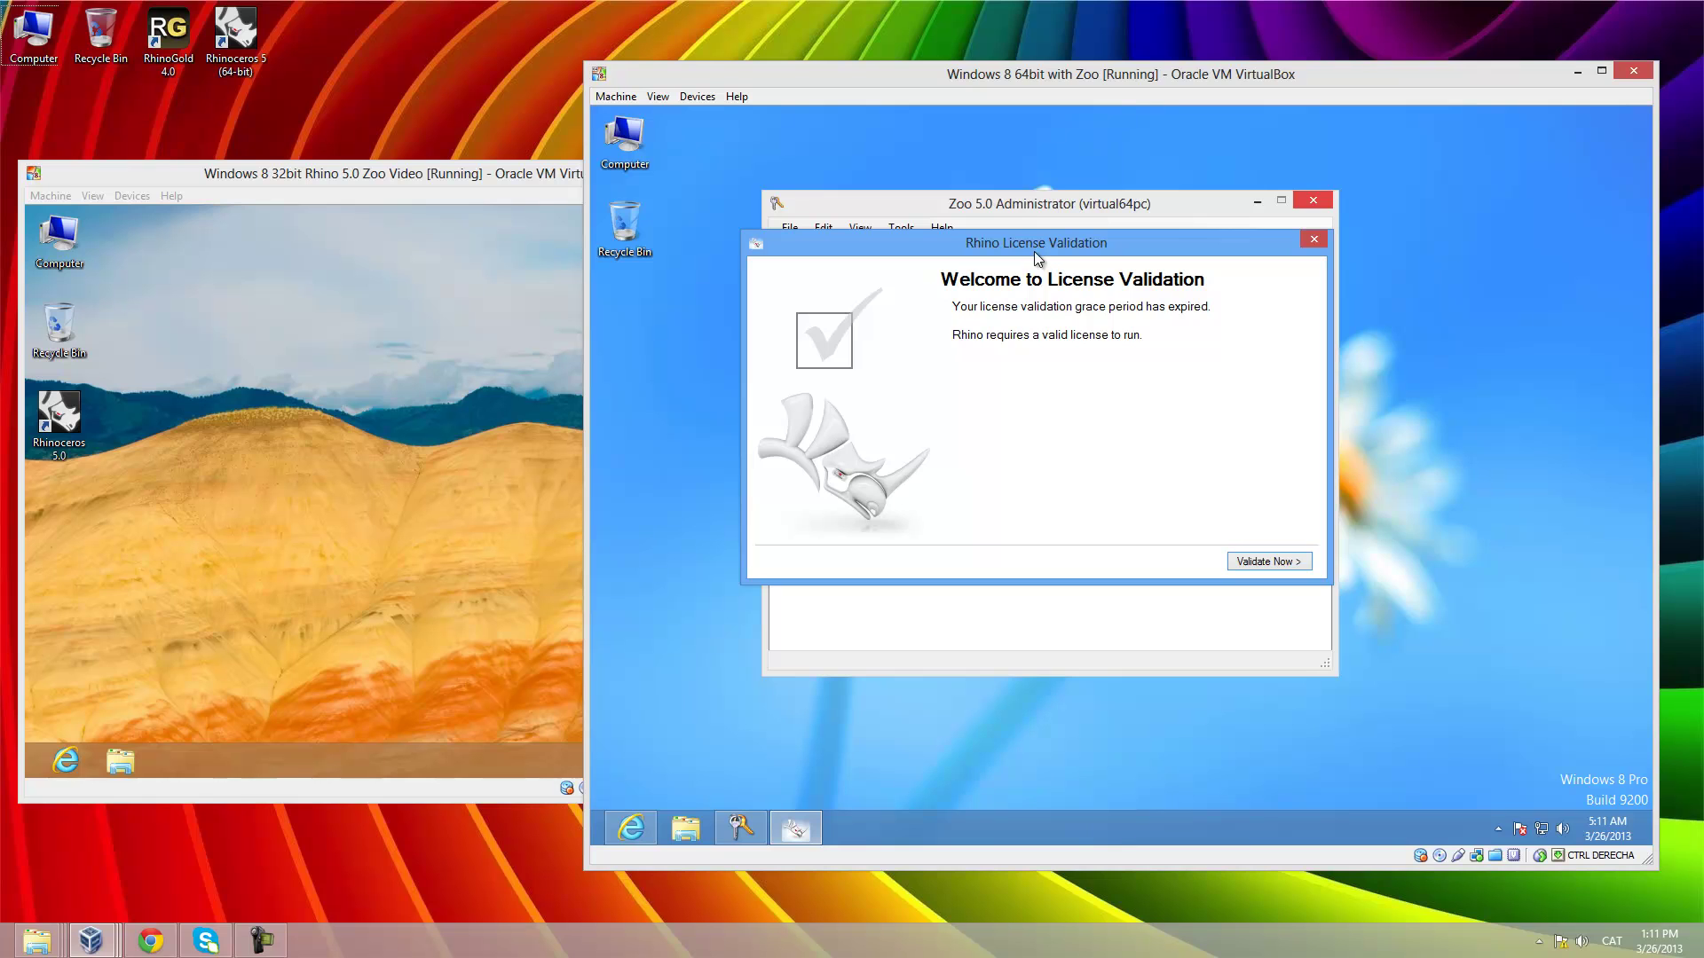
- Validate the Rhino license using the user's e-mail address, skipping registration, and request the validation code
left_click(1267, 561)
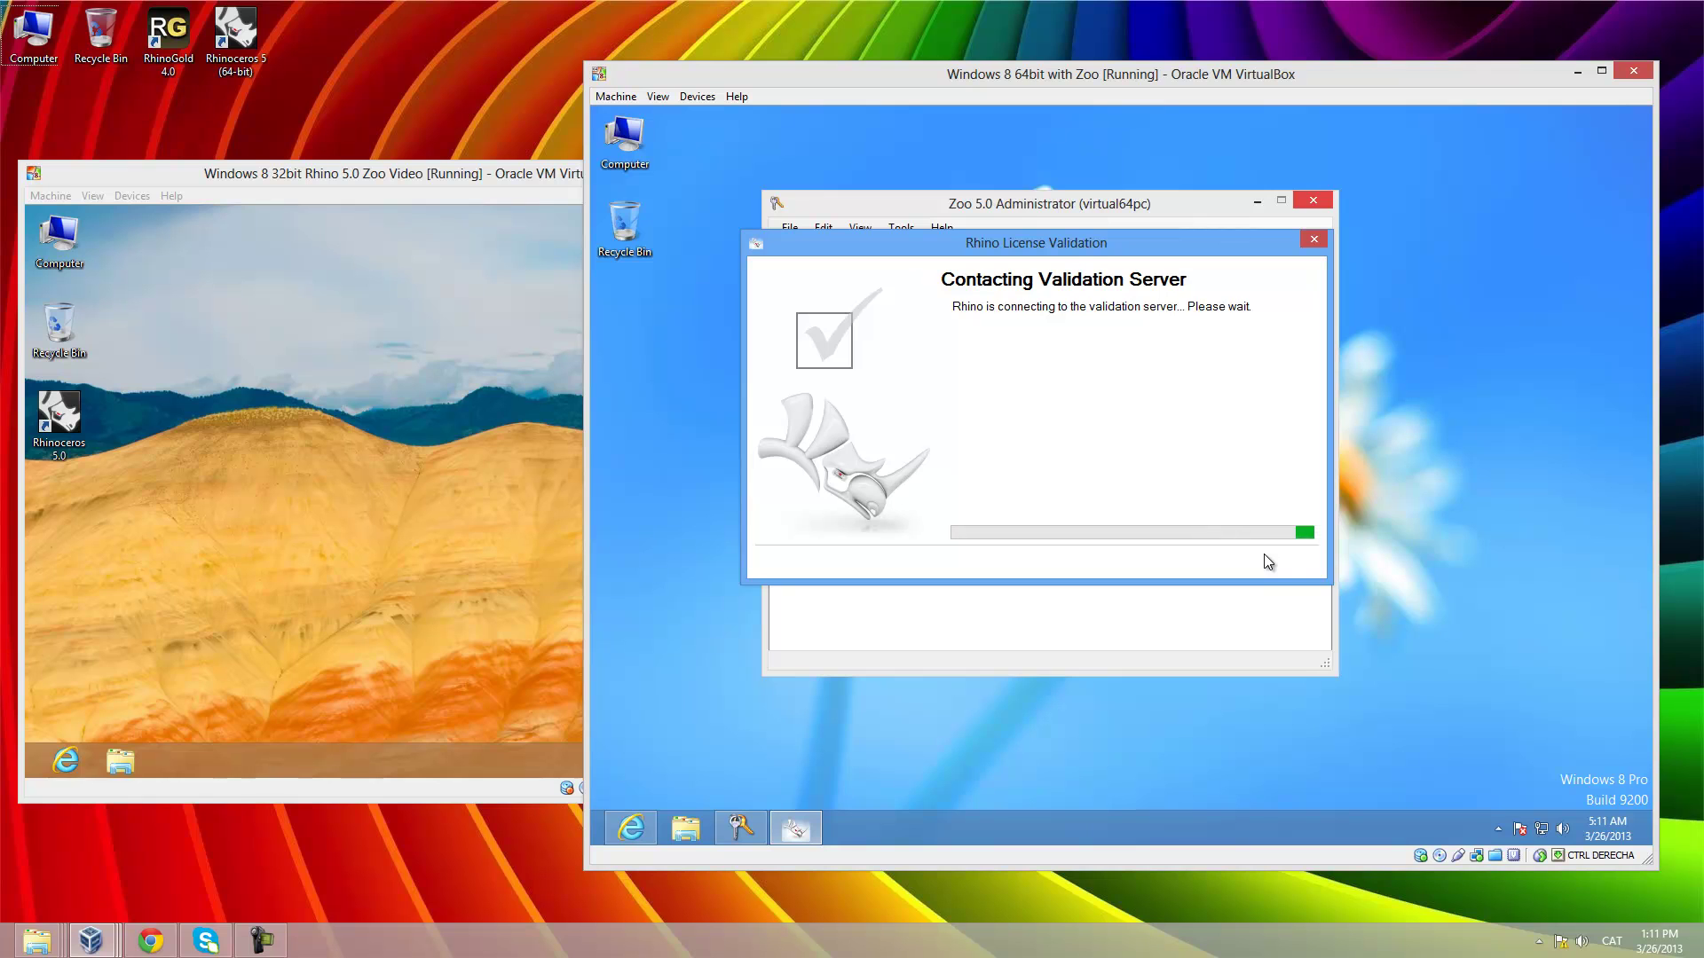
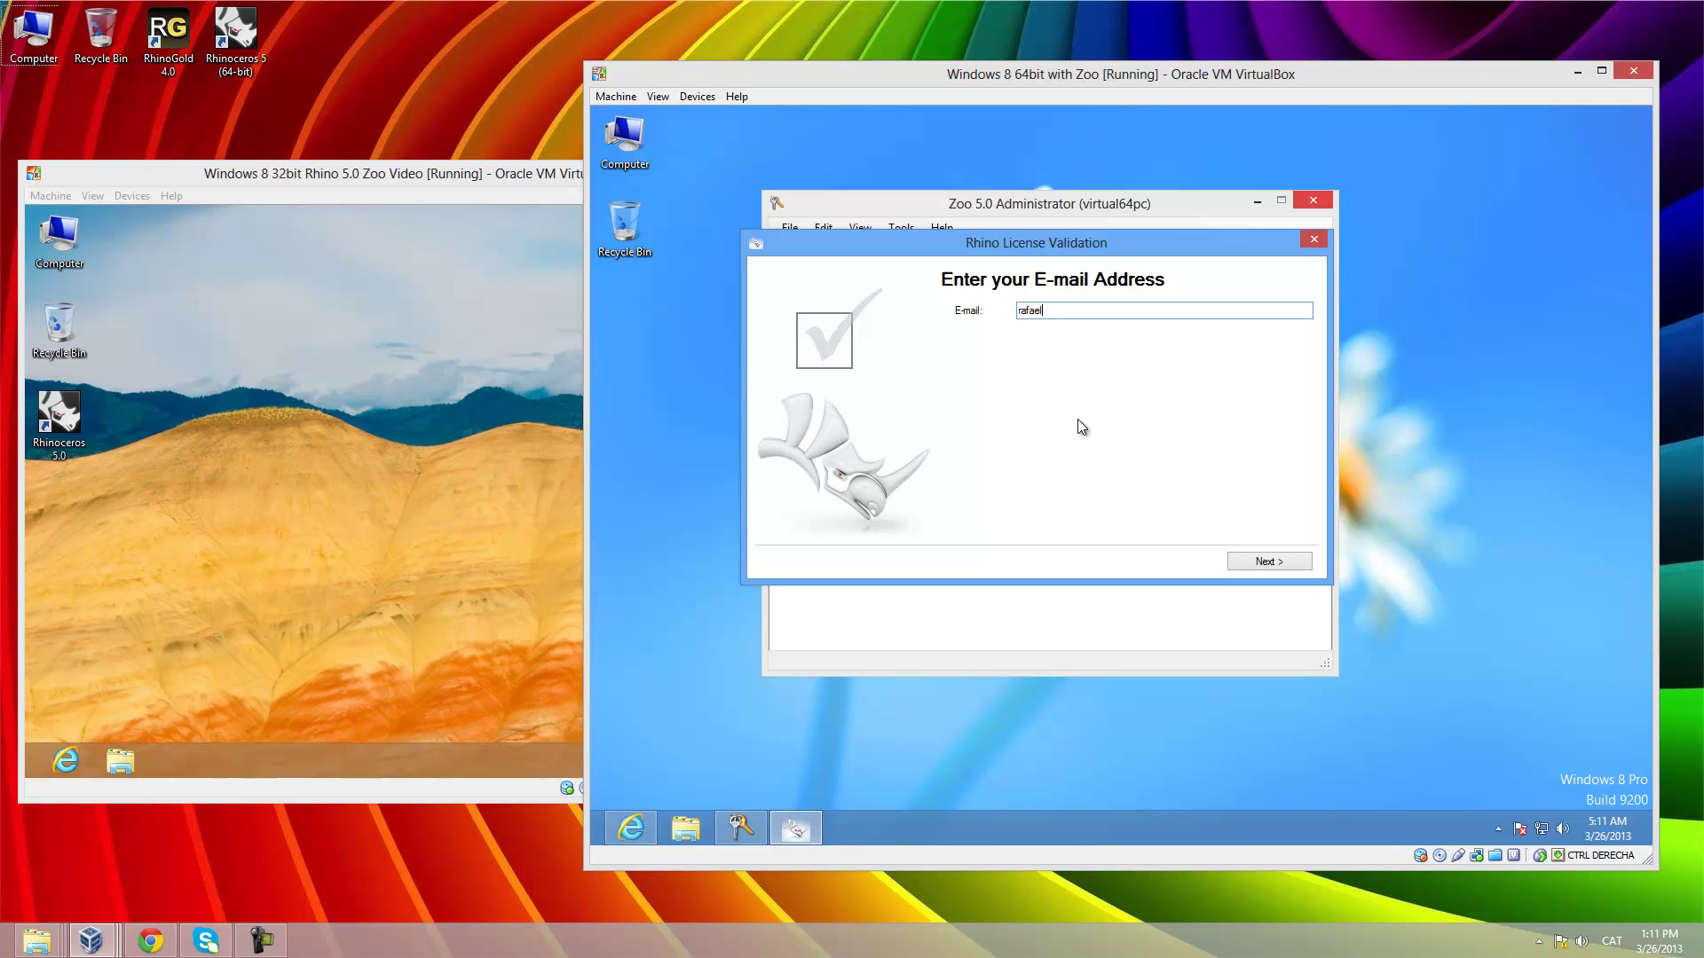
left_click(1262, 562)
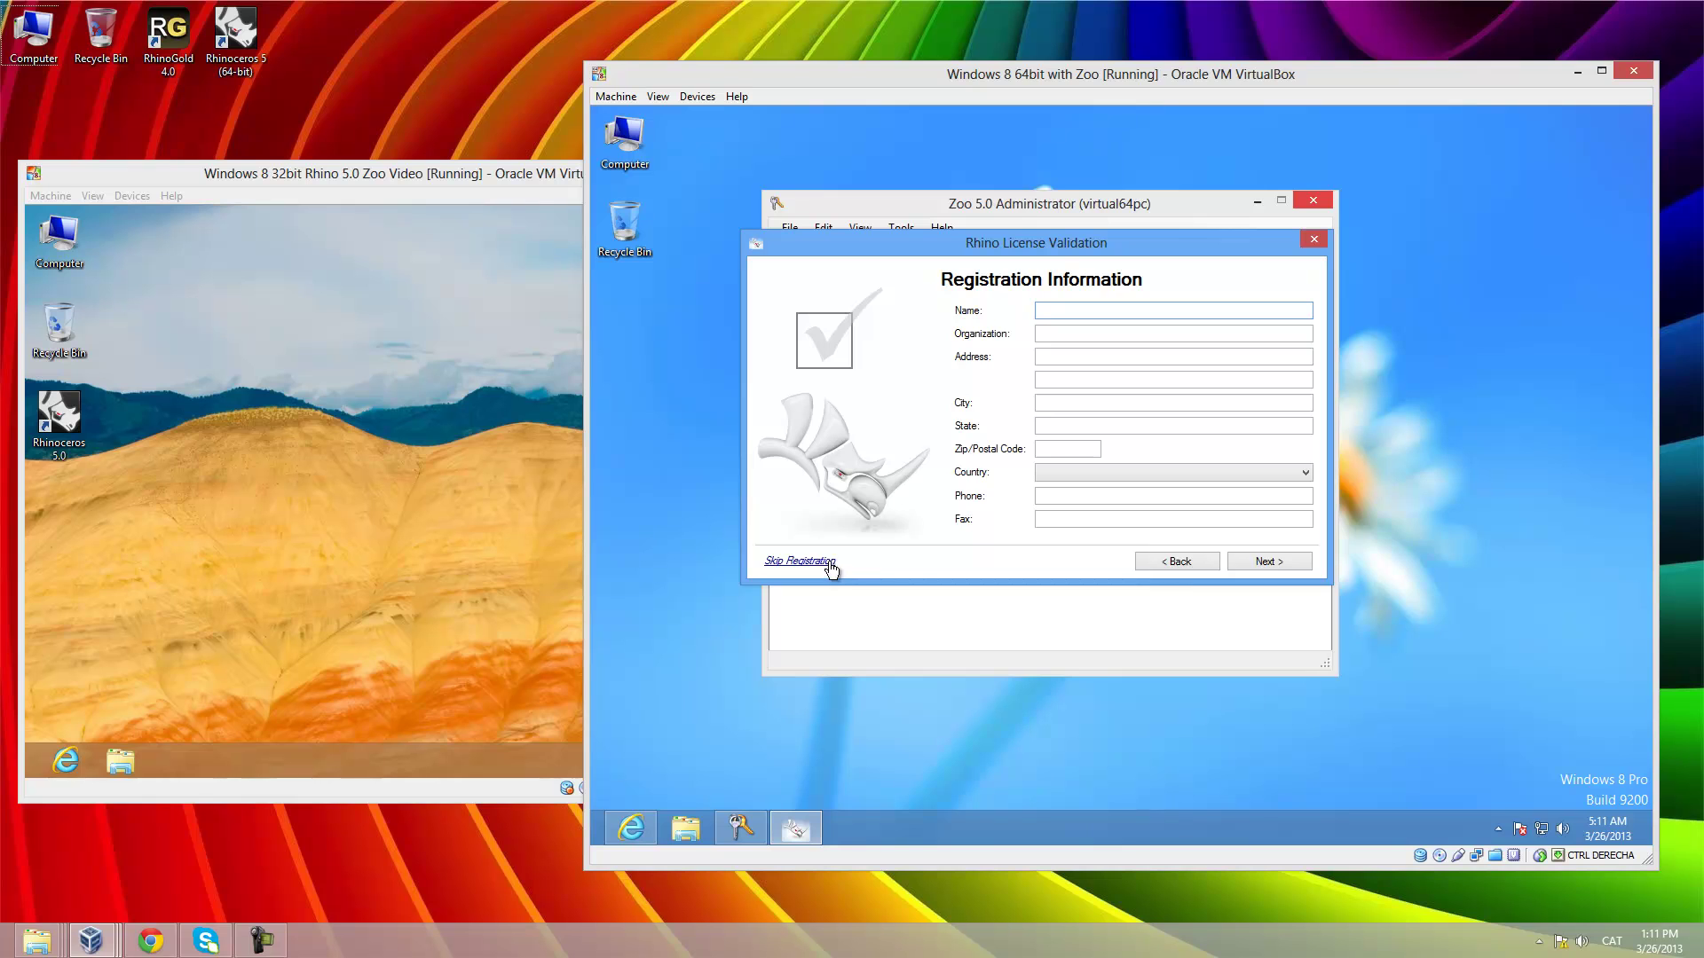
left_click(762, 558)
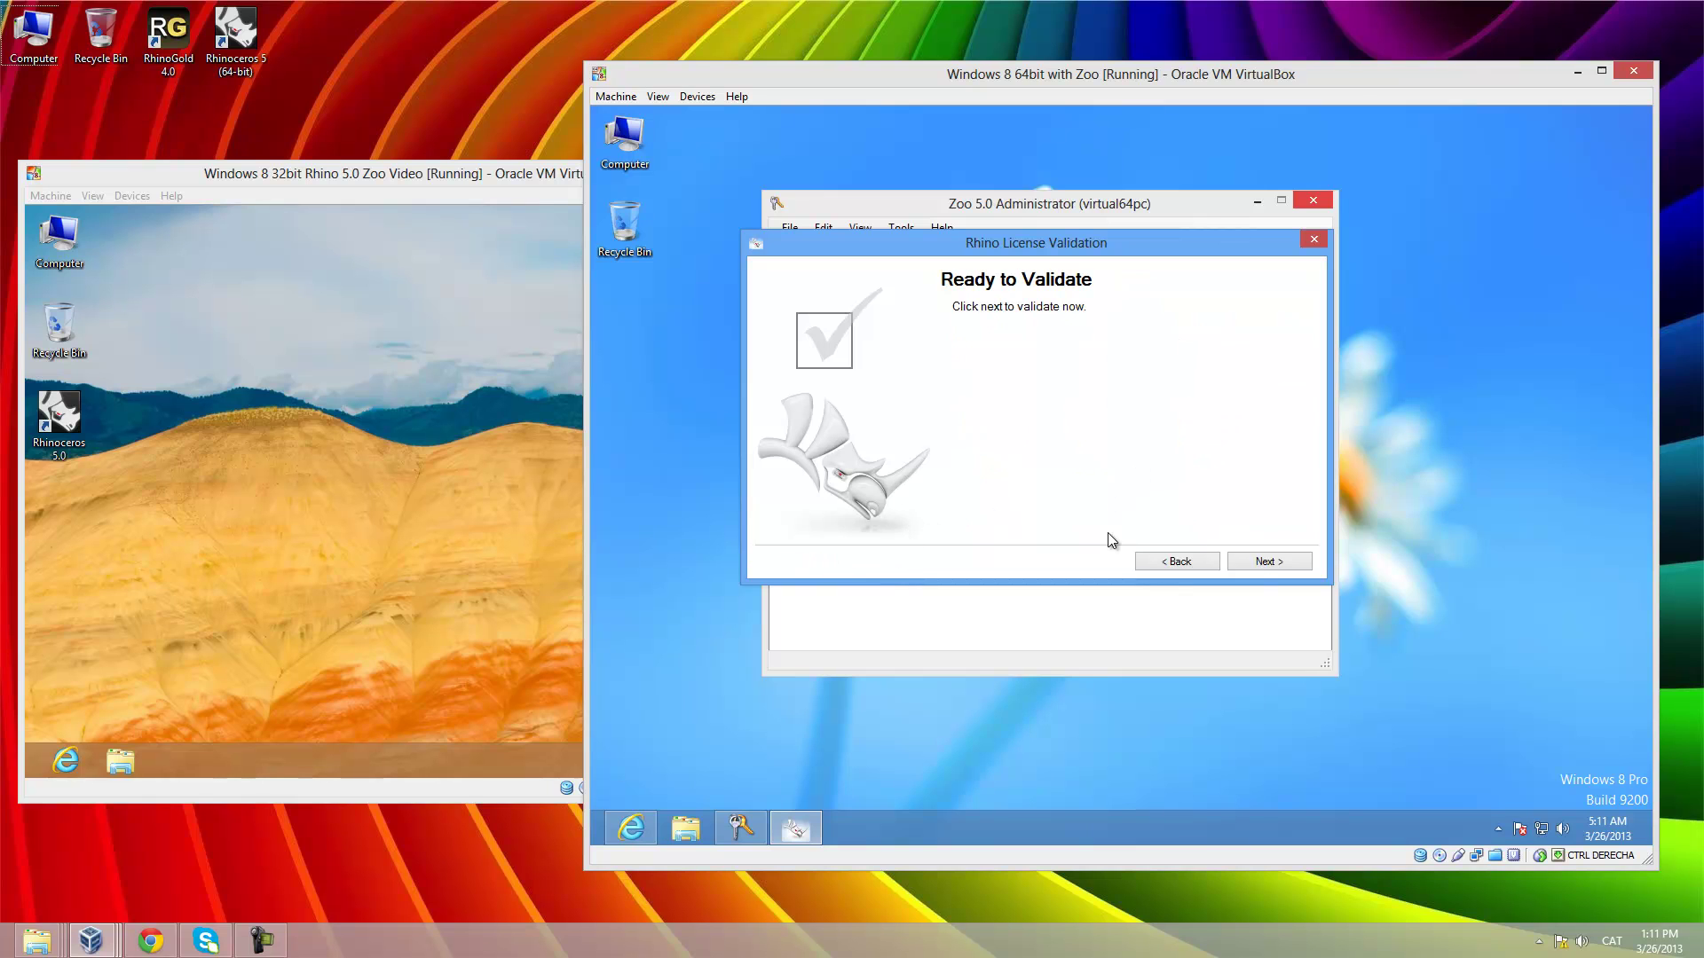
left_click(1254, 568)
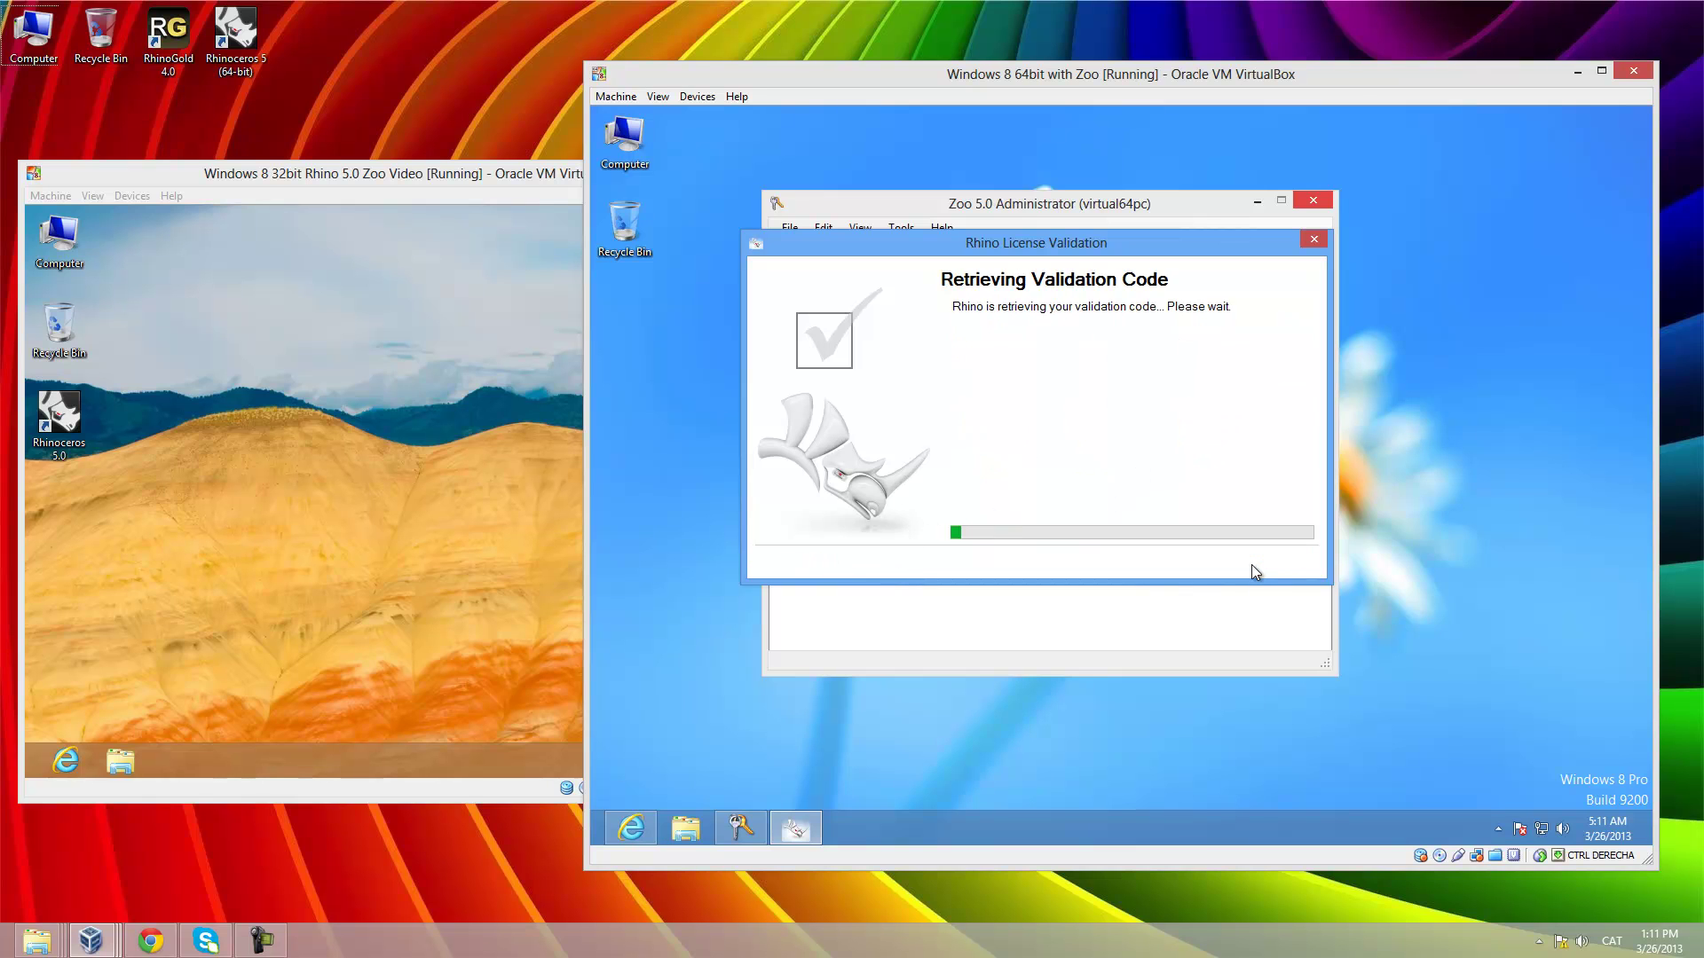
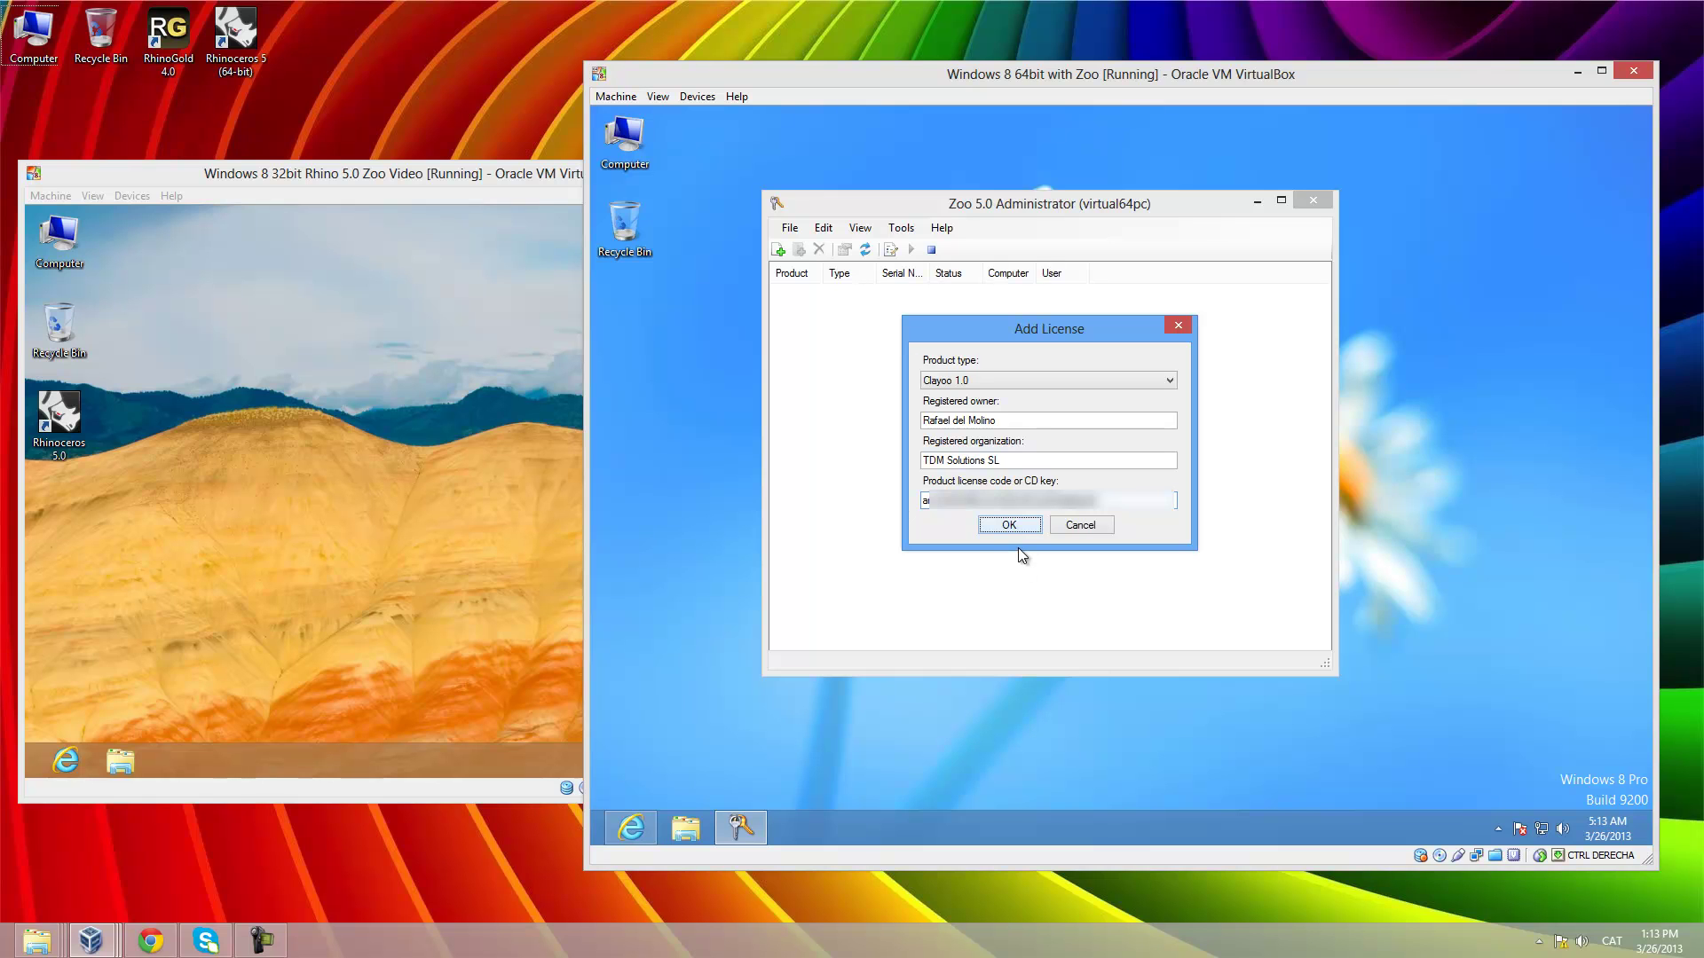
- Add the Clayoo license and enter the owner's name, TDM Solutions SL, e-mail and phone number
key("Return")
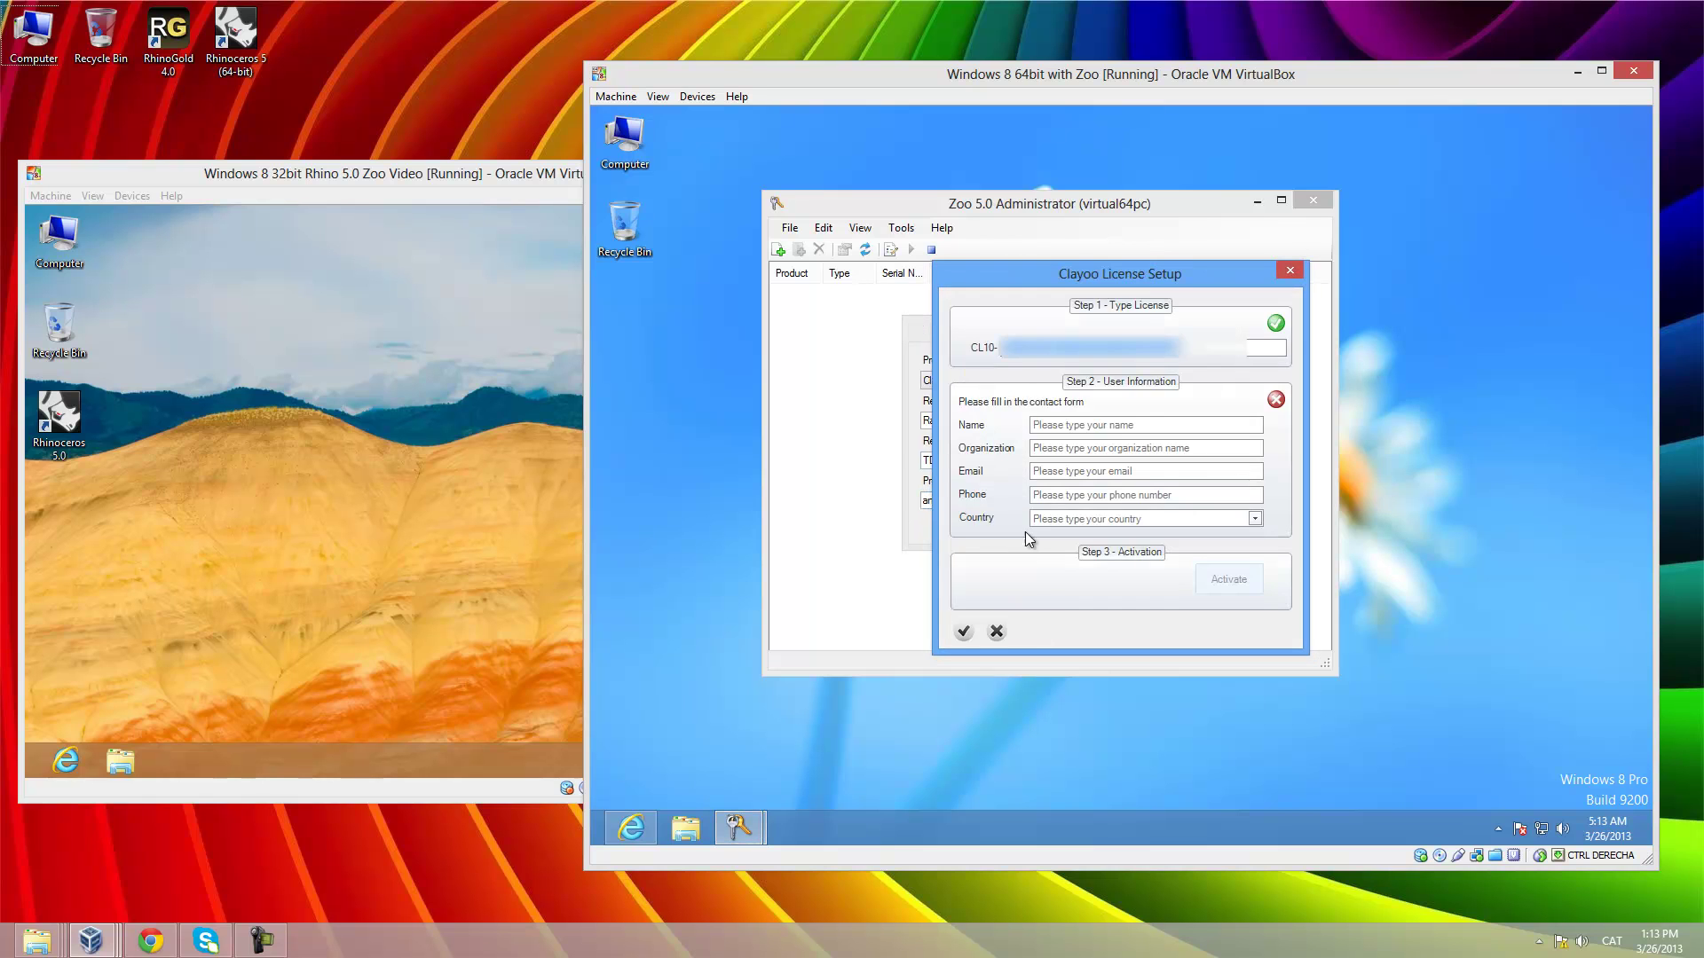
left_click_drag(1080, 276, 1037, 243)
left_click(1043, 390)
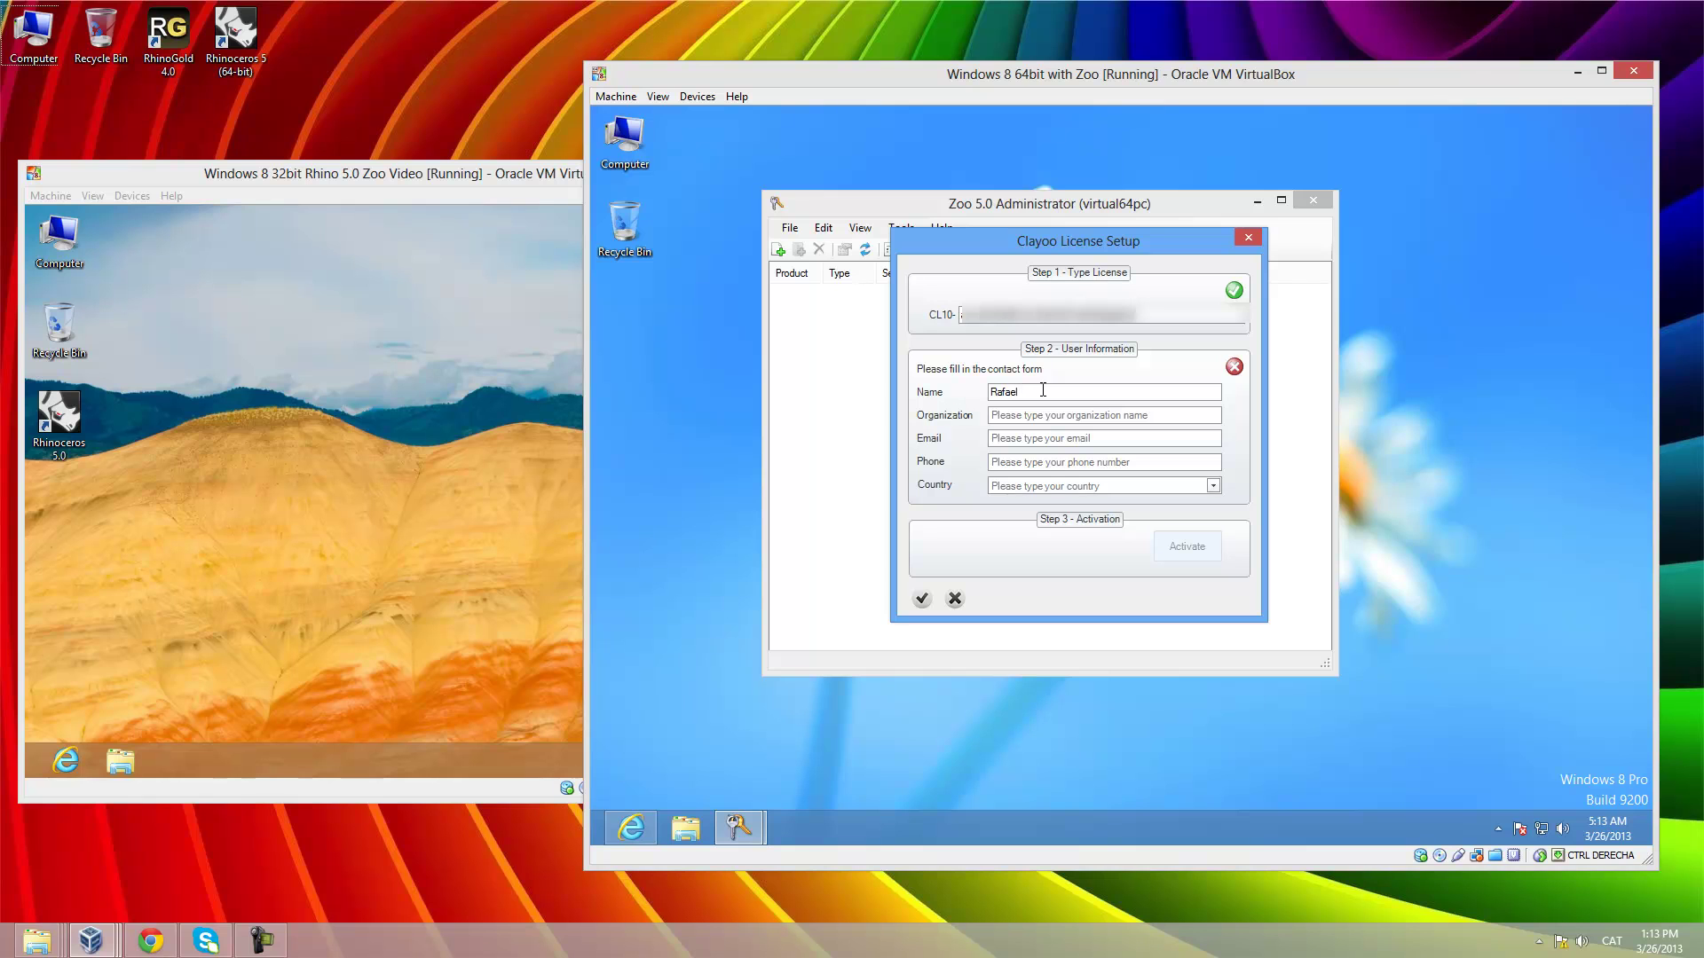
key("Tab")
type("TDM Solutions SL")
key("Tab")
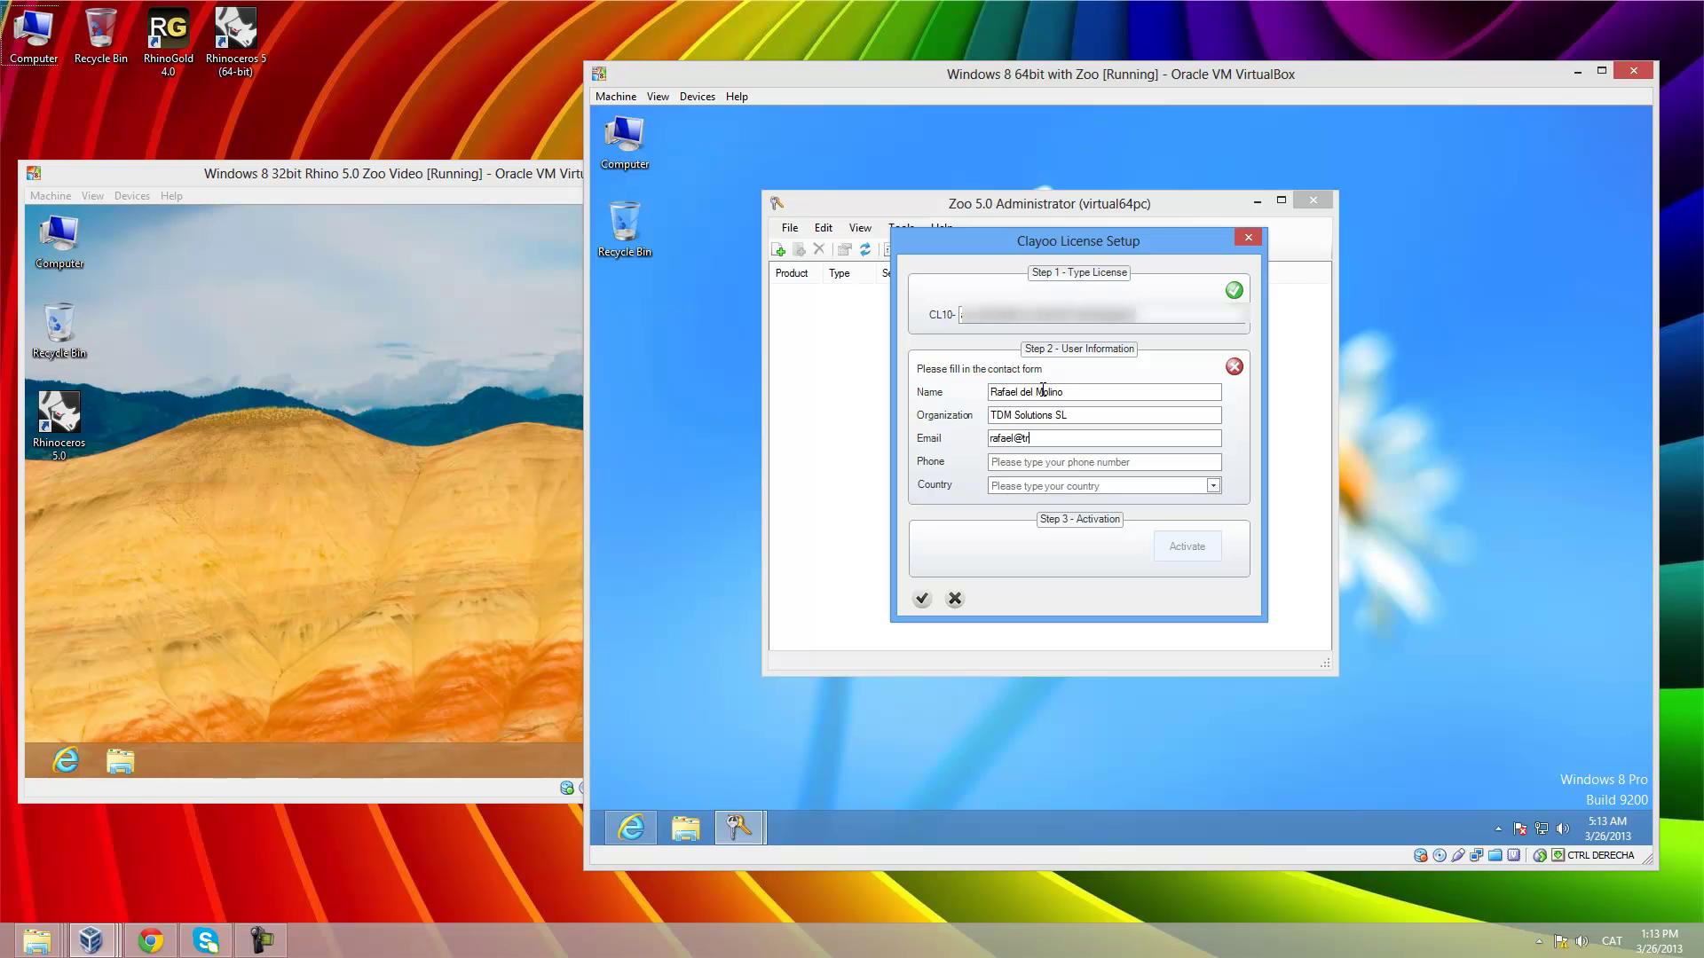
key("Tab")
- Choose Spain as the country in the license setup form
key("Tab")
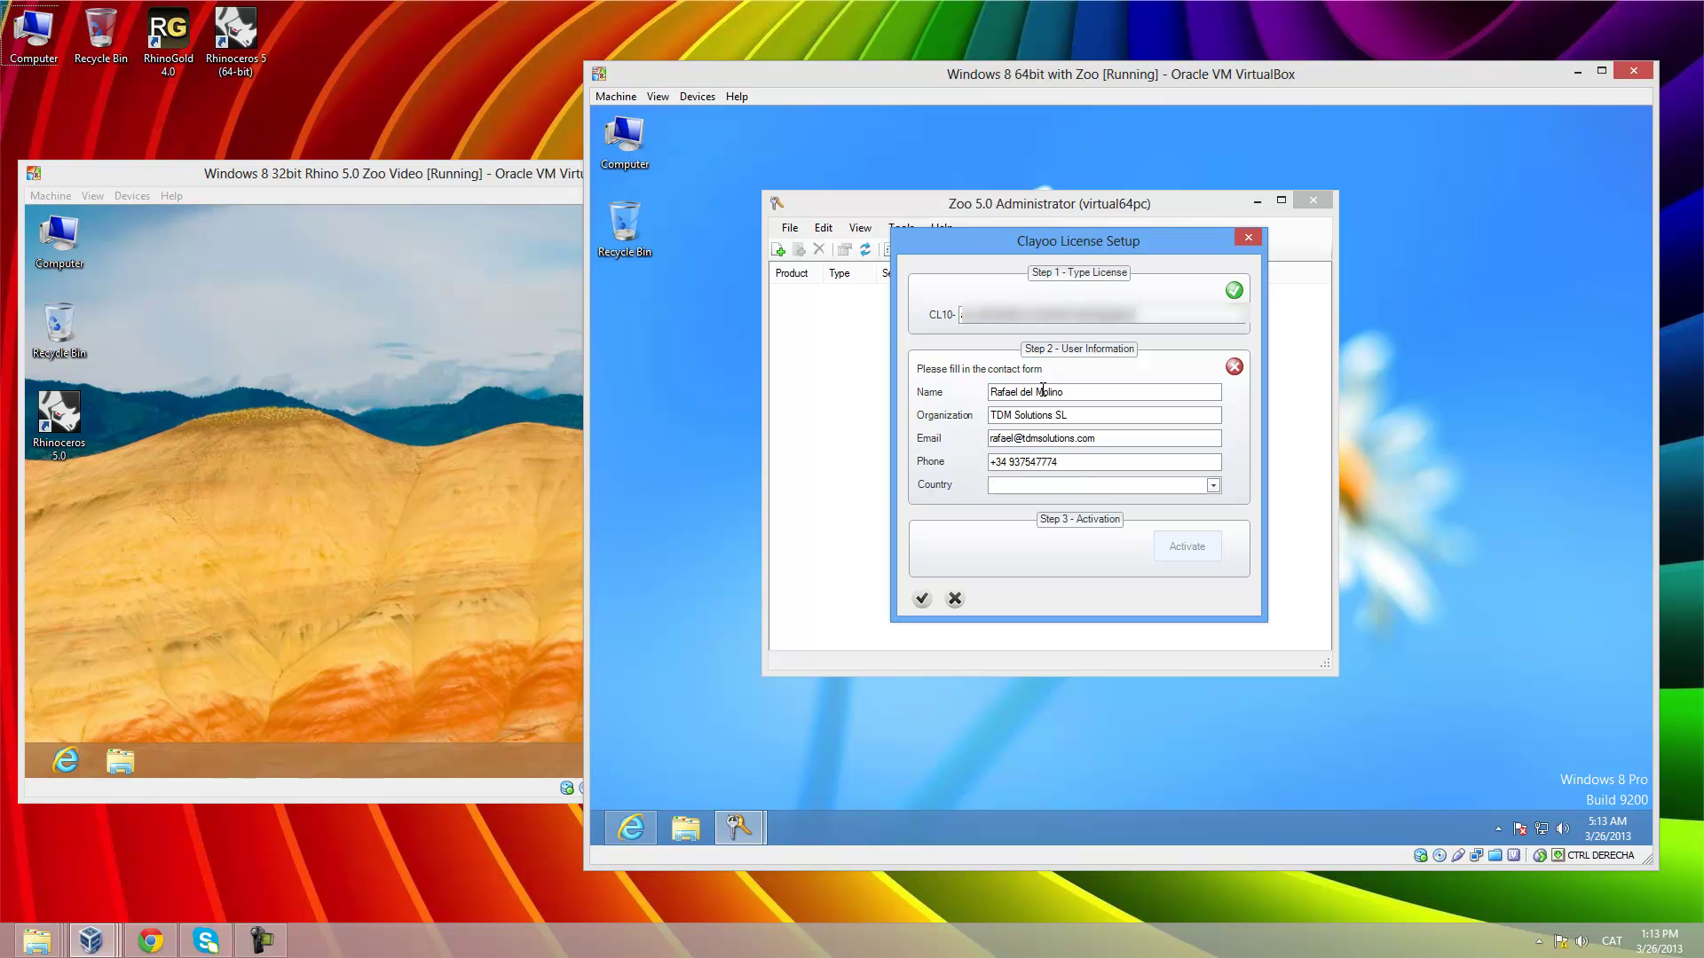
left_click(1185, 491)
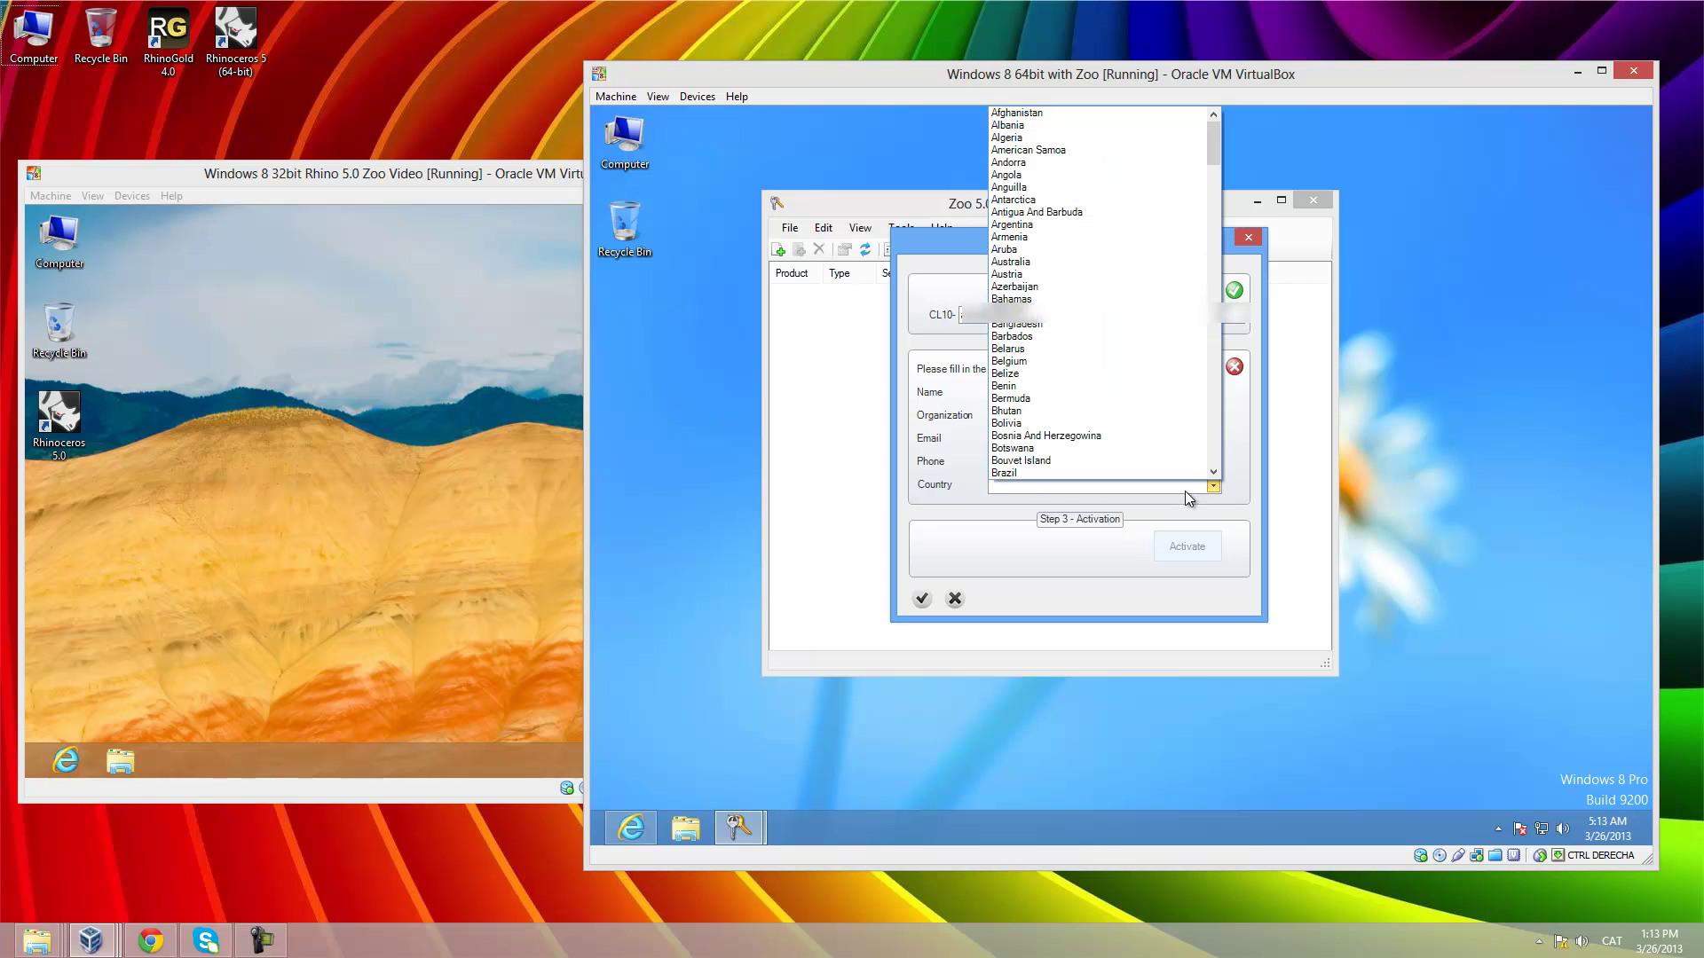
scroll(1184, 468, "down", 20)
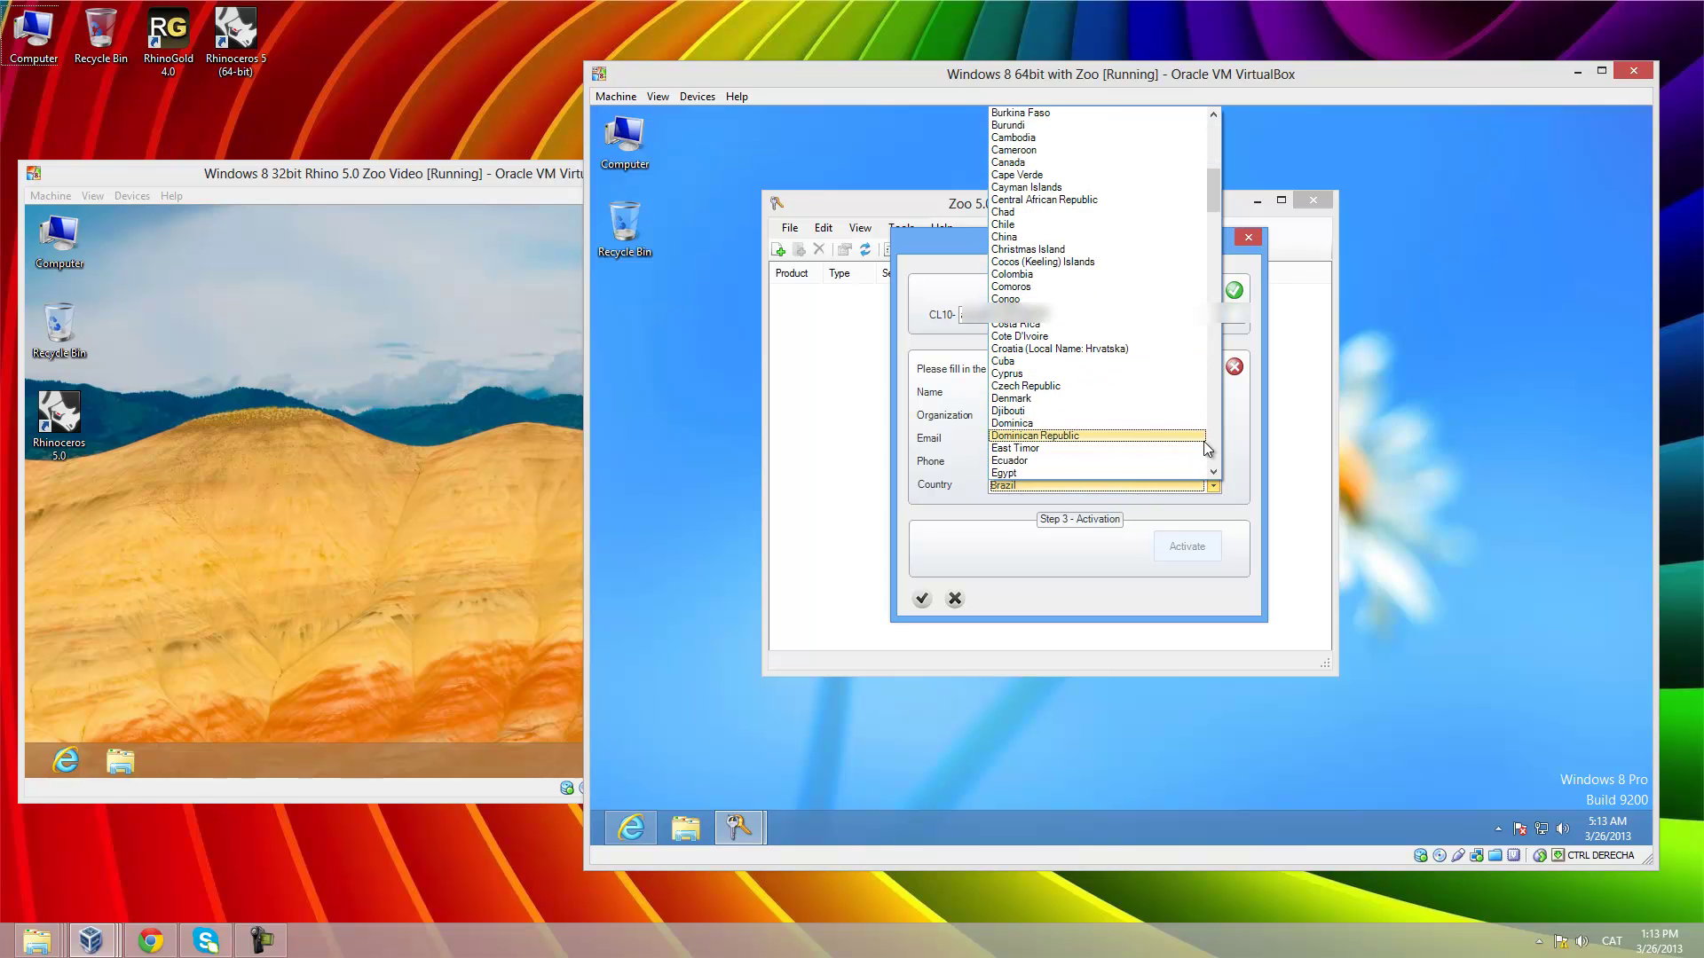
scroll(1212, 449, "down", 20)
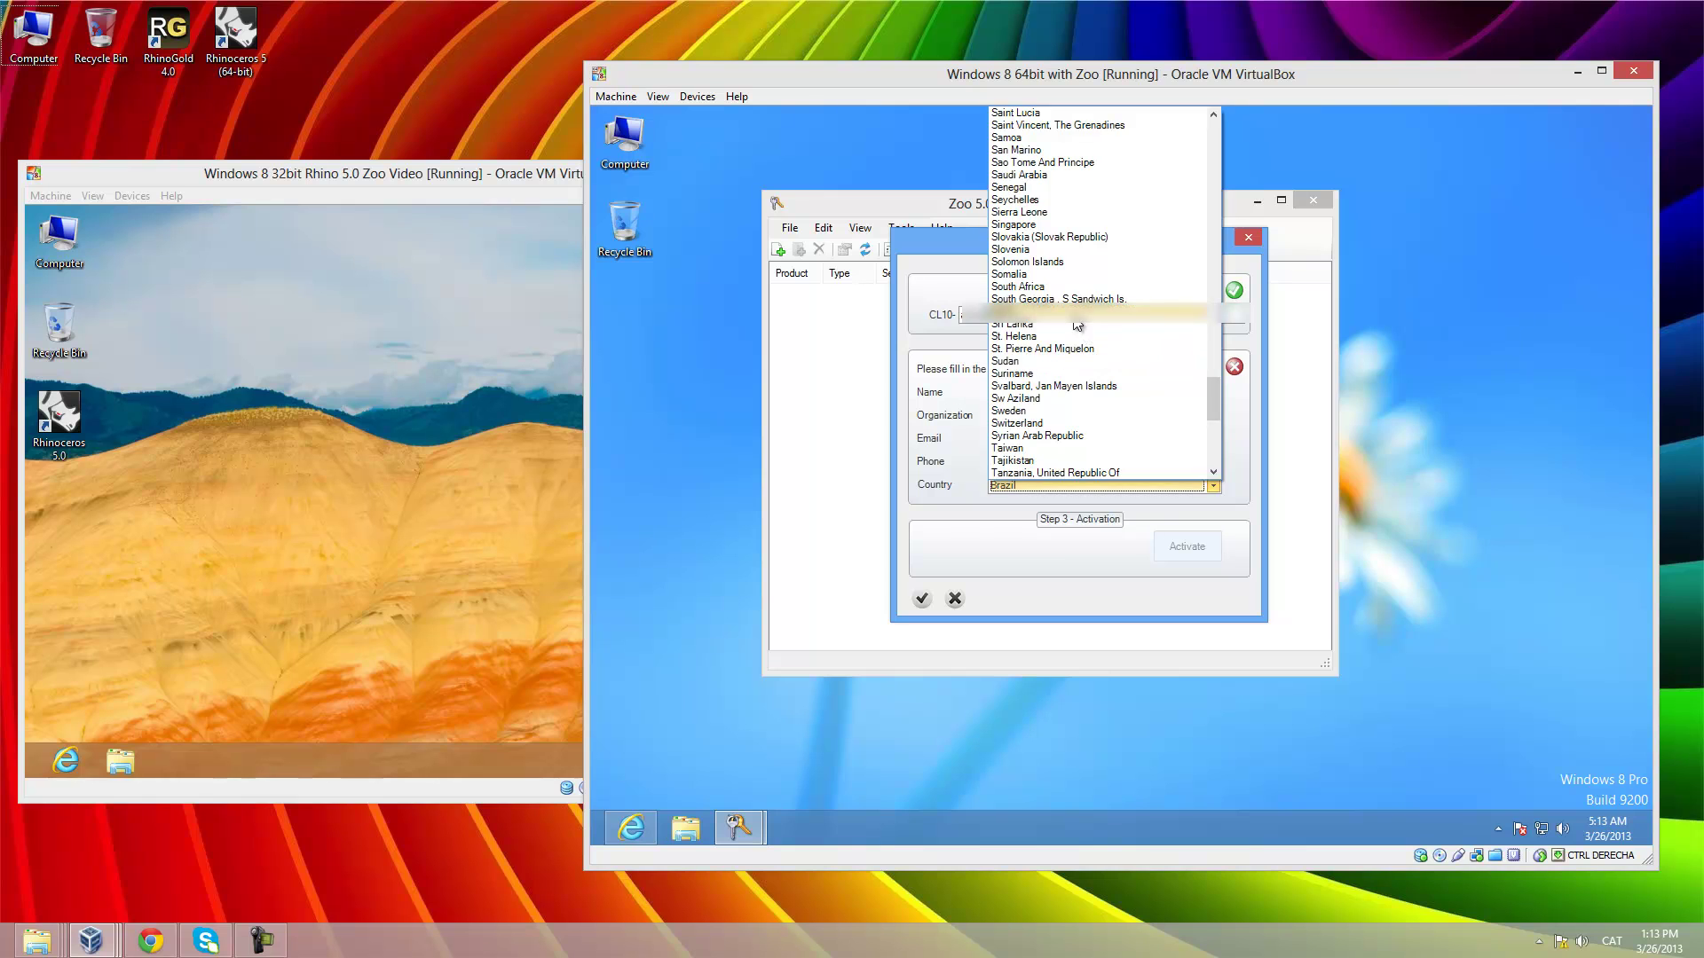
left_click(1078, 313)
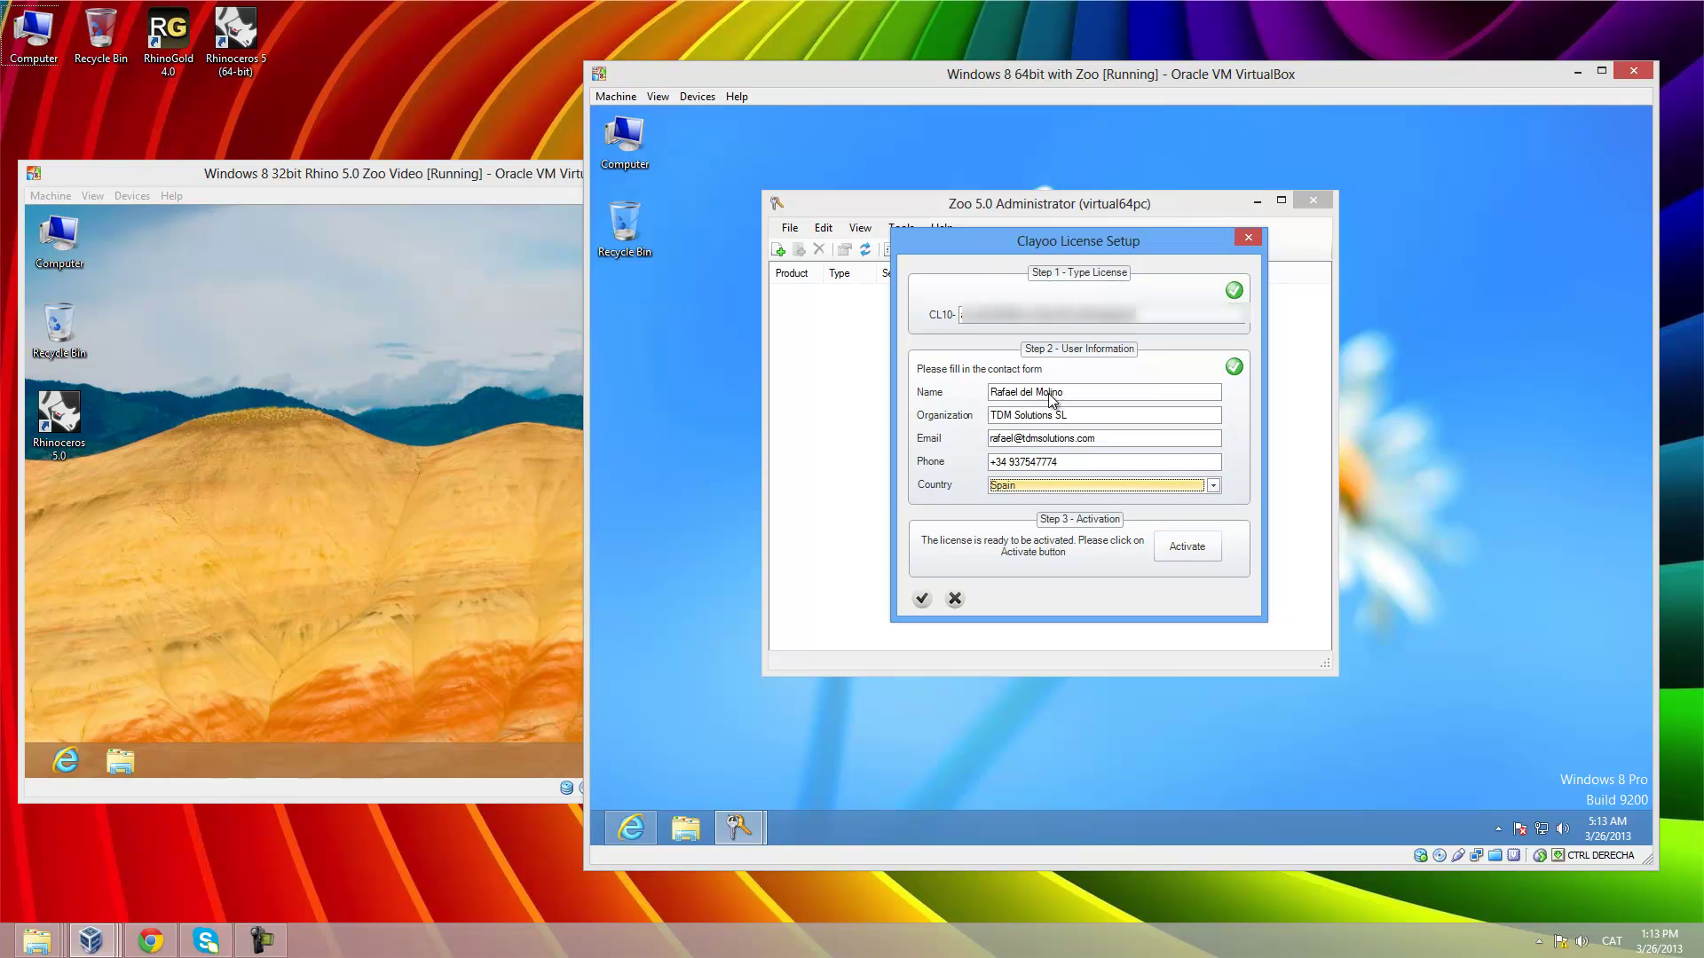
- Activate the Clayoo license online and add the 30 Clayoo 1.0 Lab School licenses
left_click(1175, 539)
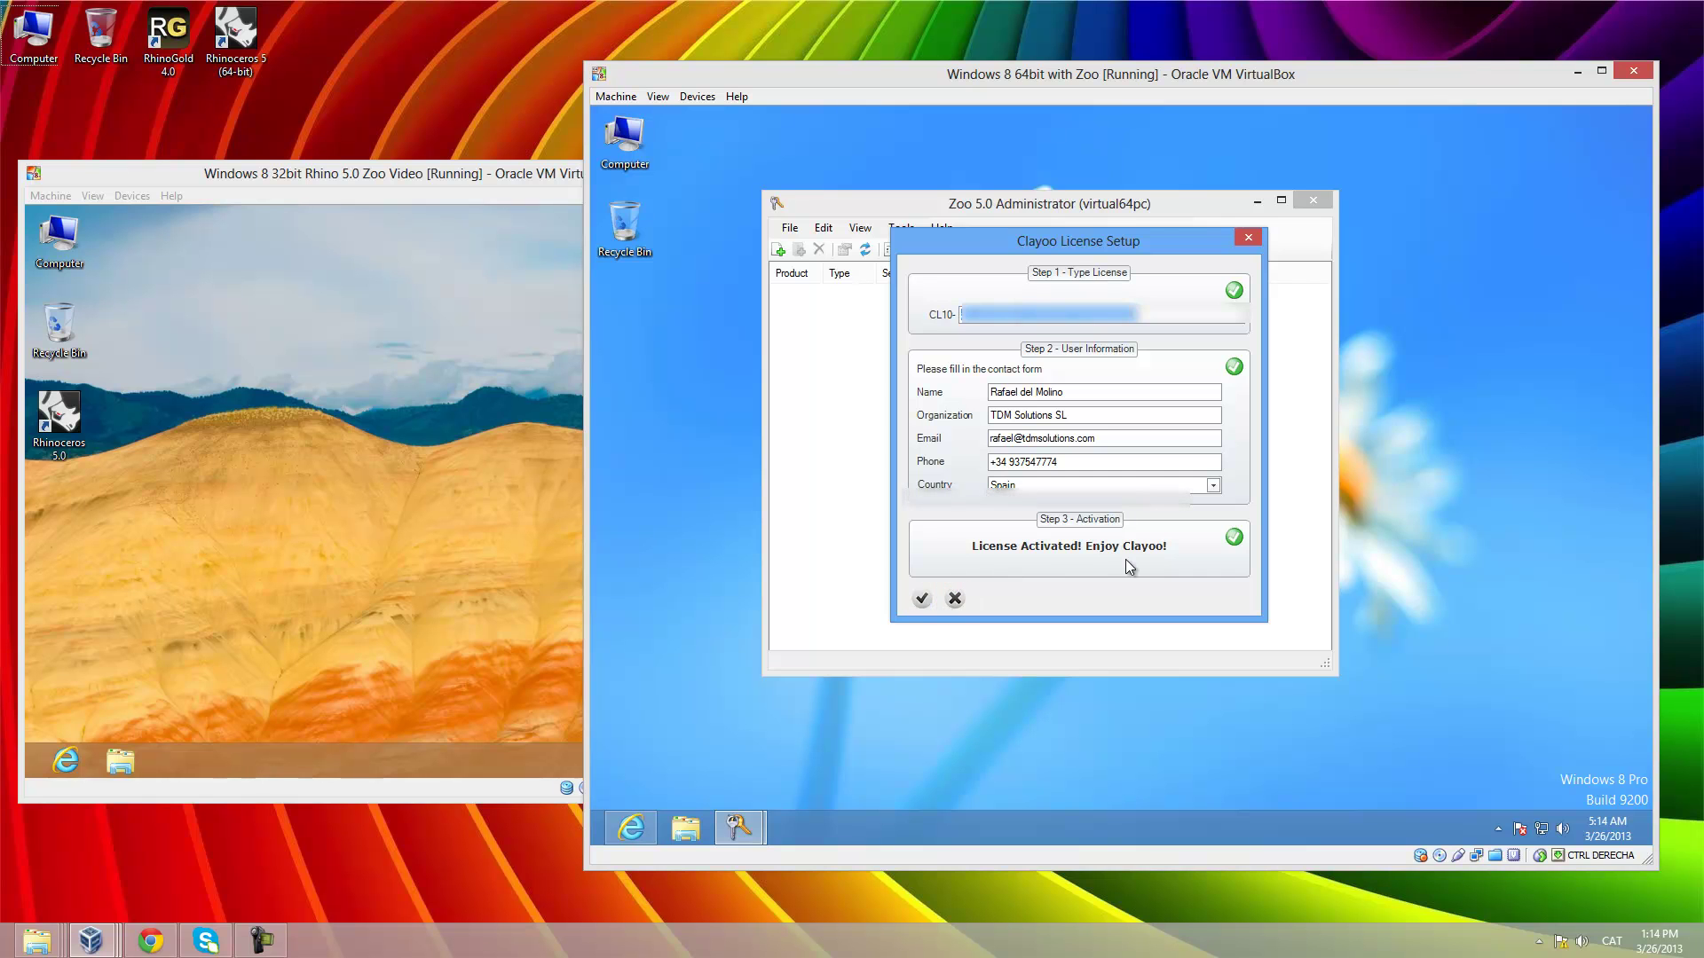
left_click(919, 599)
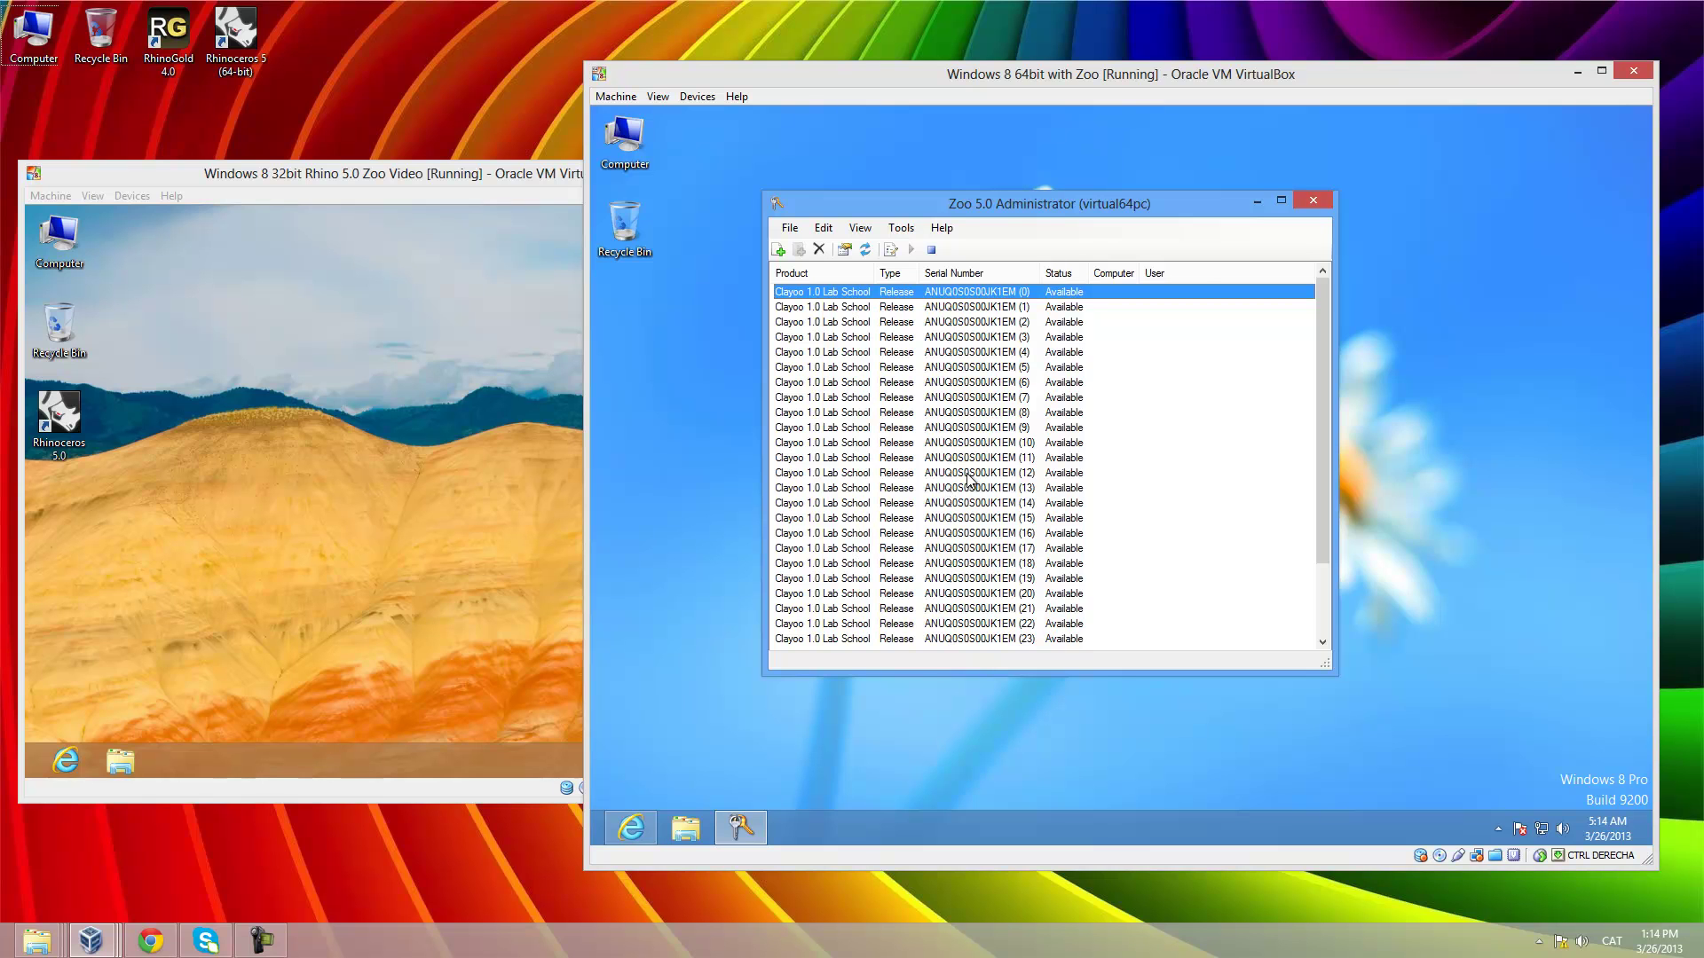
- Bring the 32-bit Rhino client virtual machine window in front of the Zoo administrator
left_click_drag(1003, 208, 1025, 205)
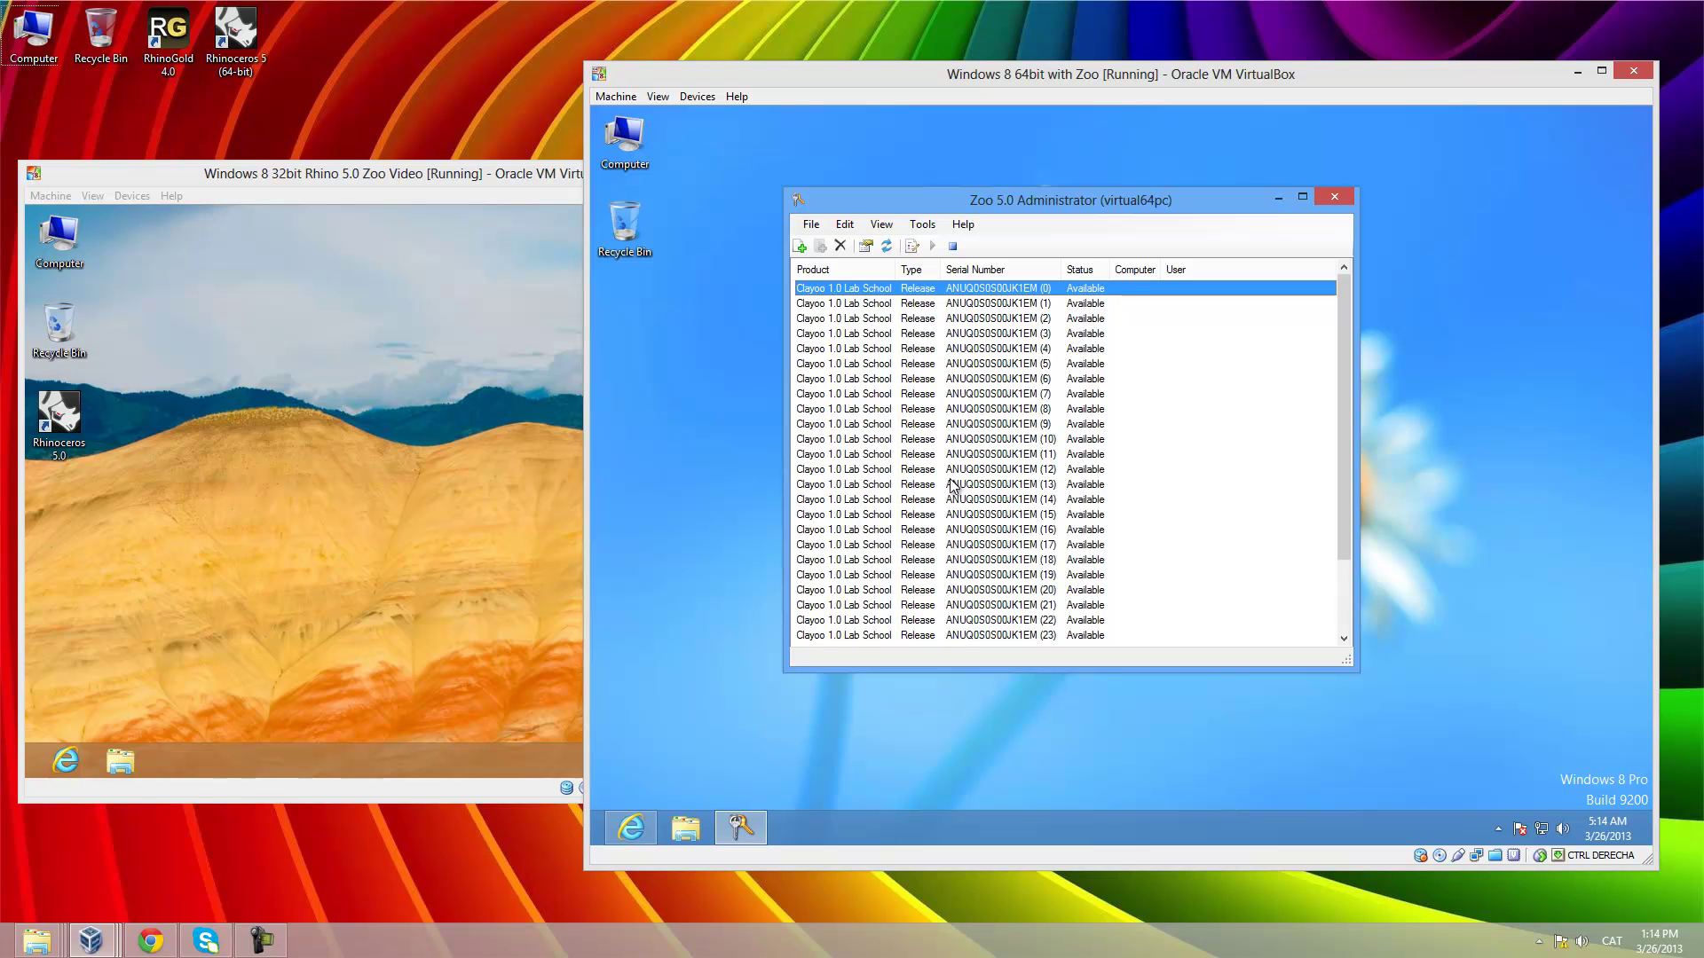
left_click(469, 478)
left_click_drag(508, 194, 852, 210)
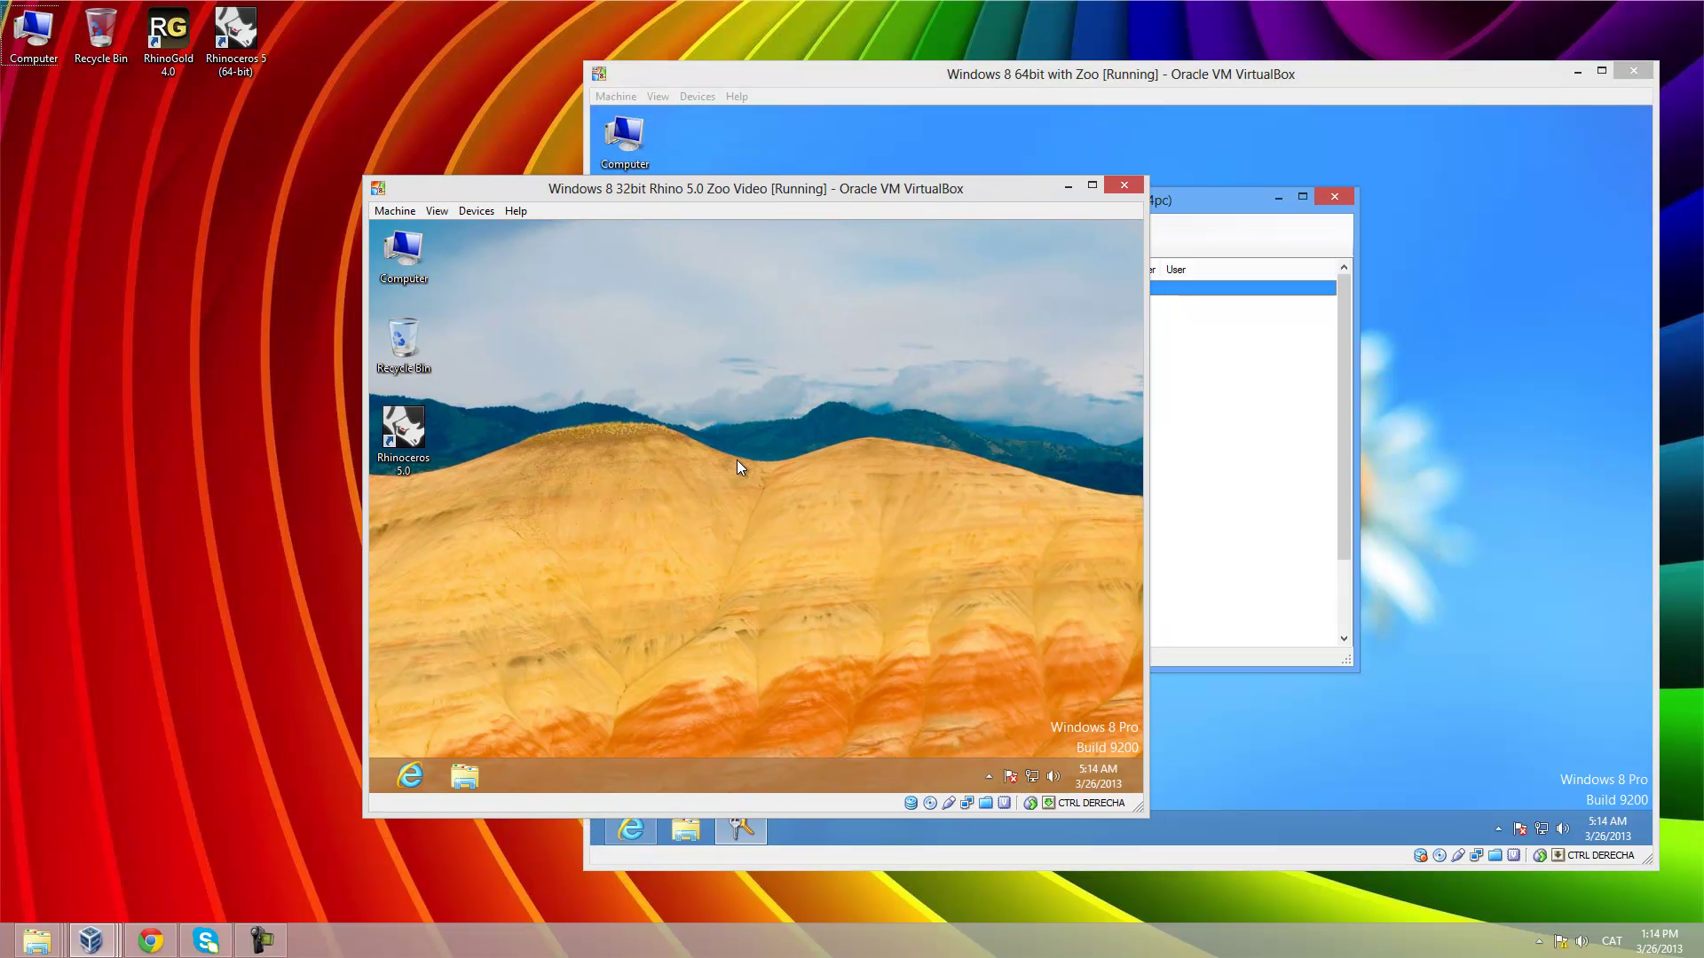
- Open a maximized Internet Explorer on the client and go to the TDM Solutions User Area
left_click(411, 777)
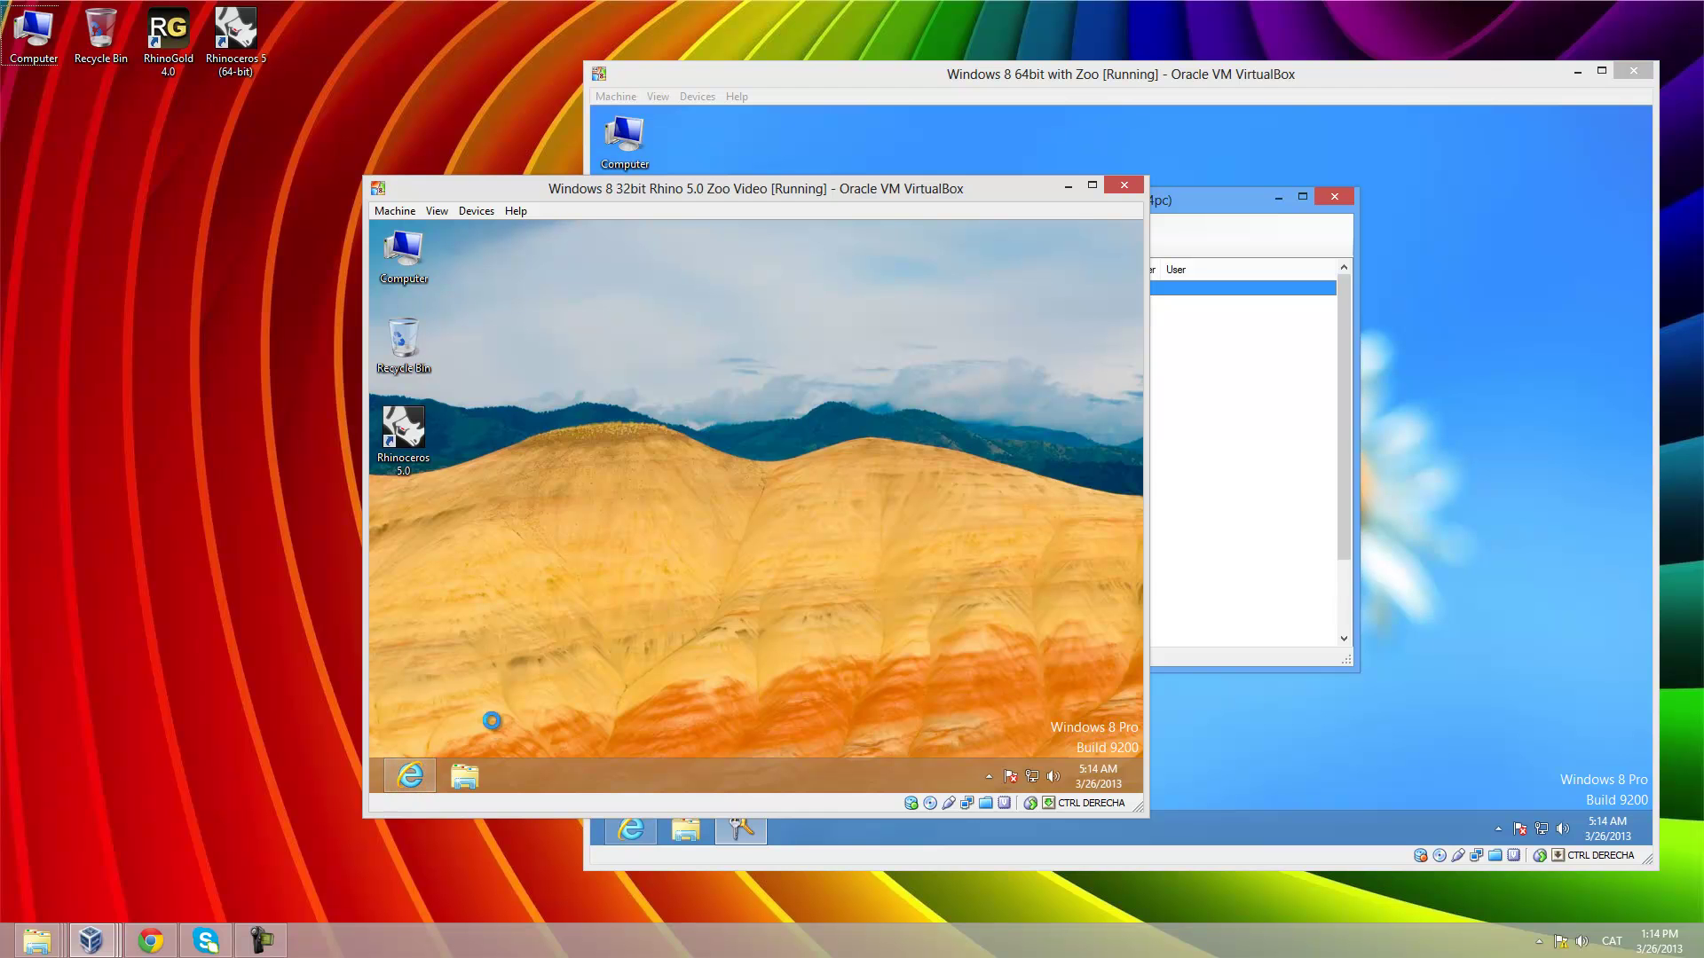
double_click(635, 243)
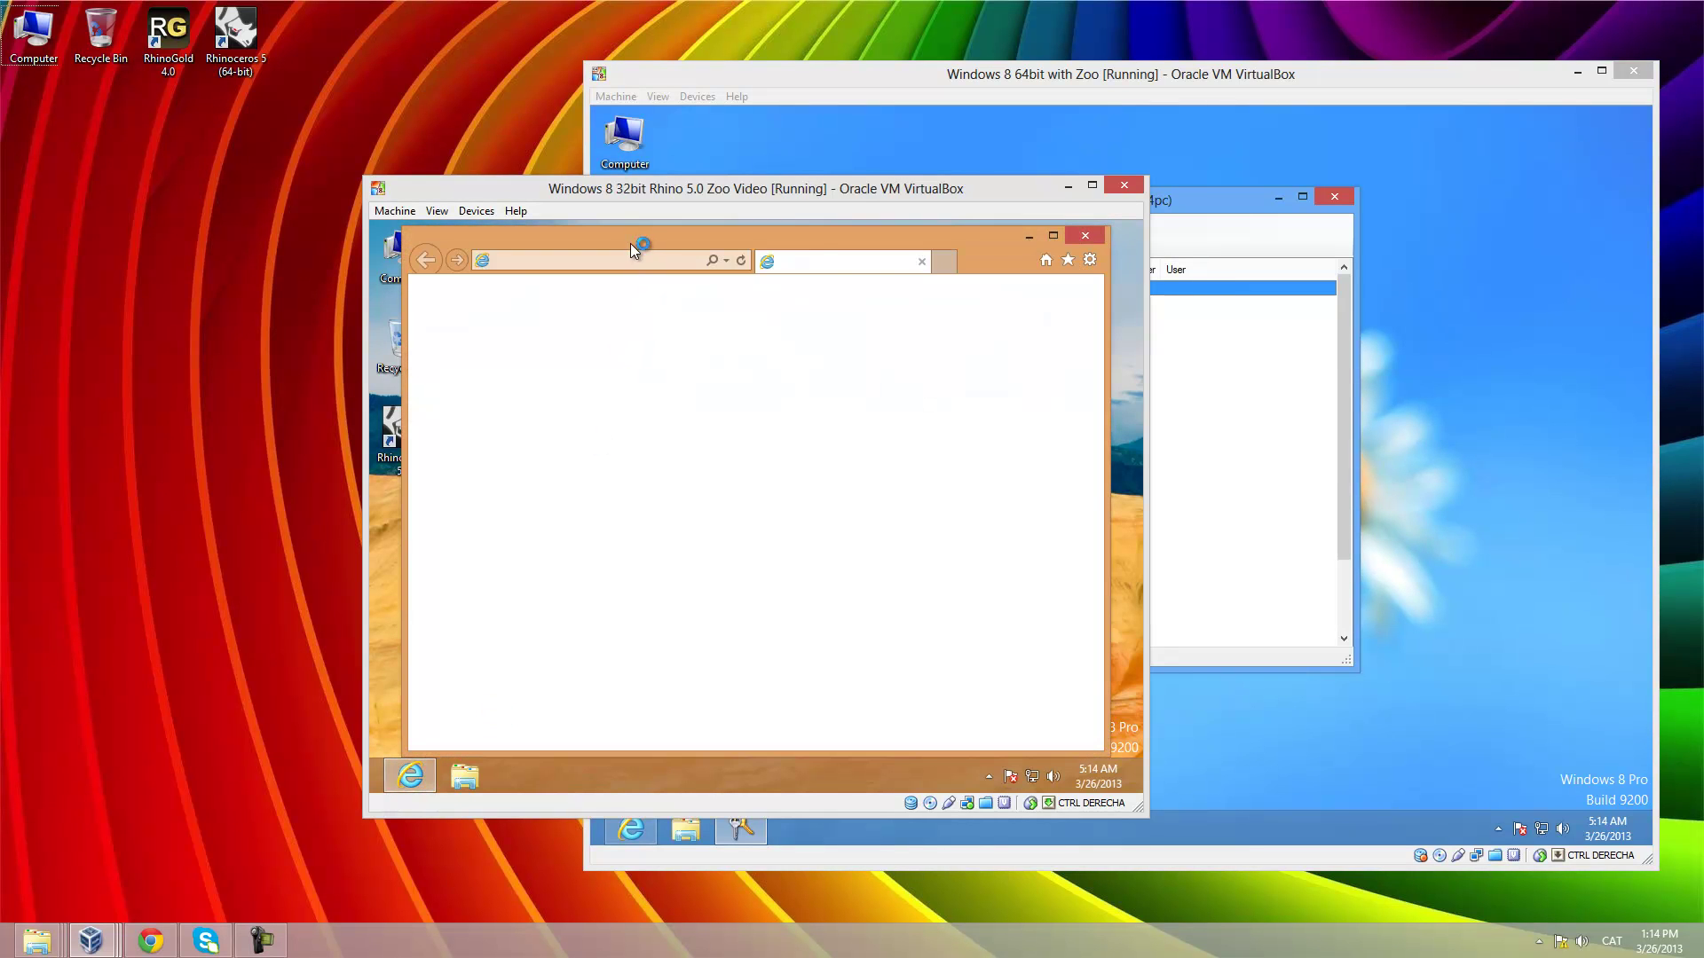
left_click_drag(675, 189, 585, 171)
scroll(1036, 546, "down", 3)
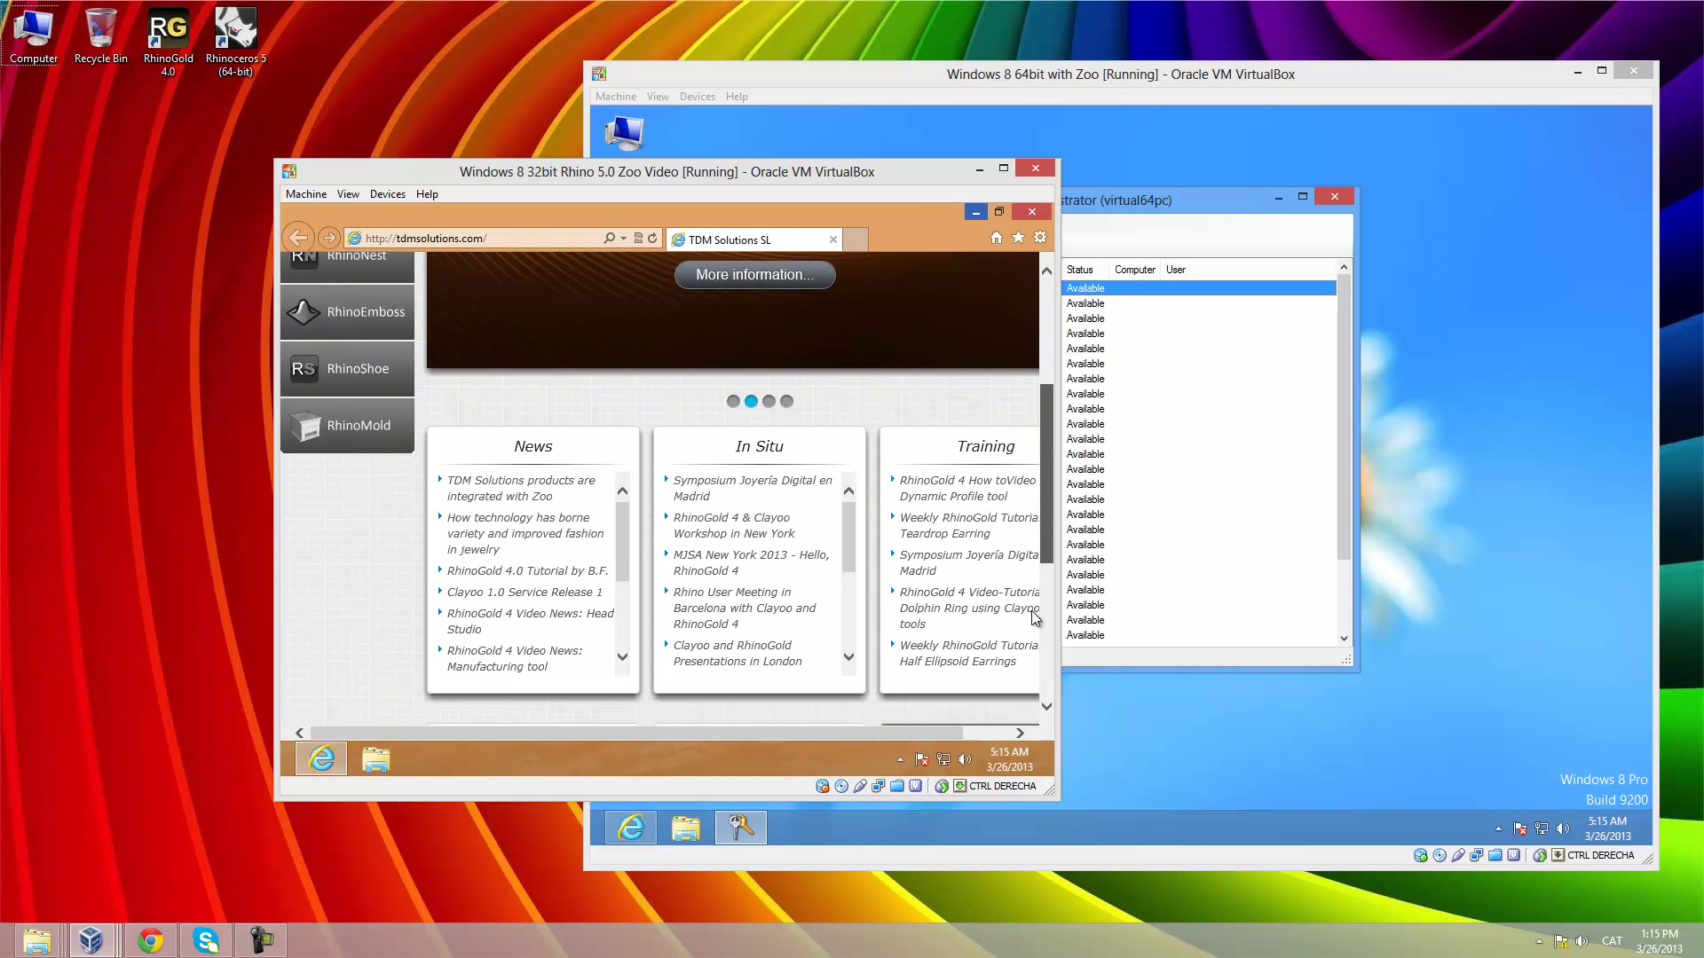
scroll(1048, 618, "down", 2)
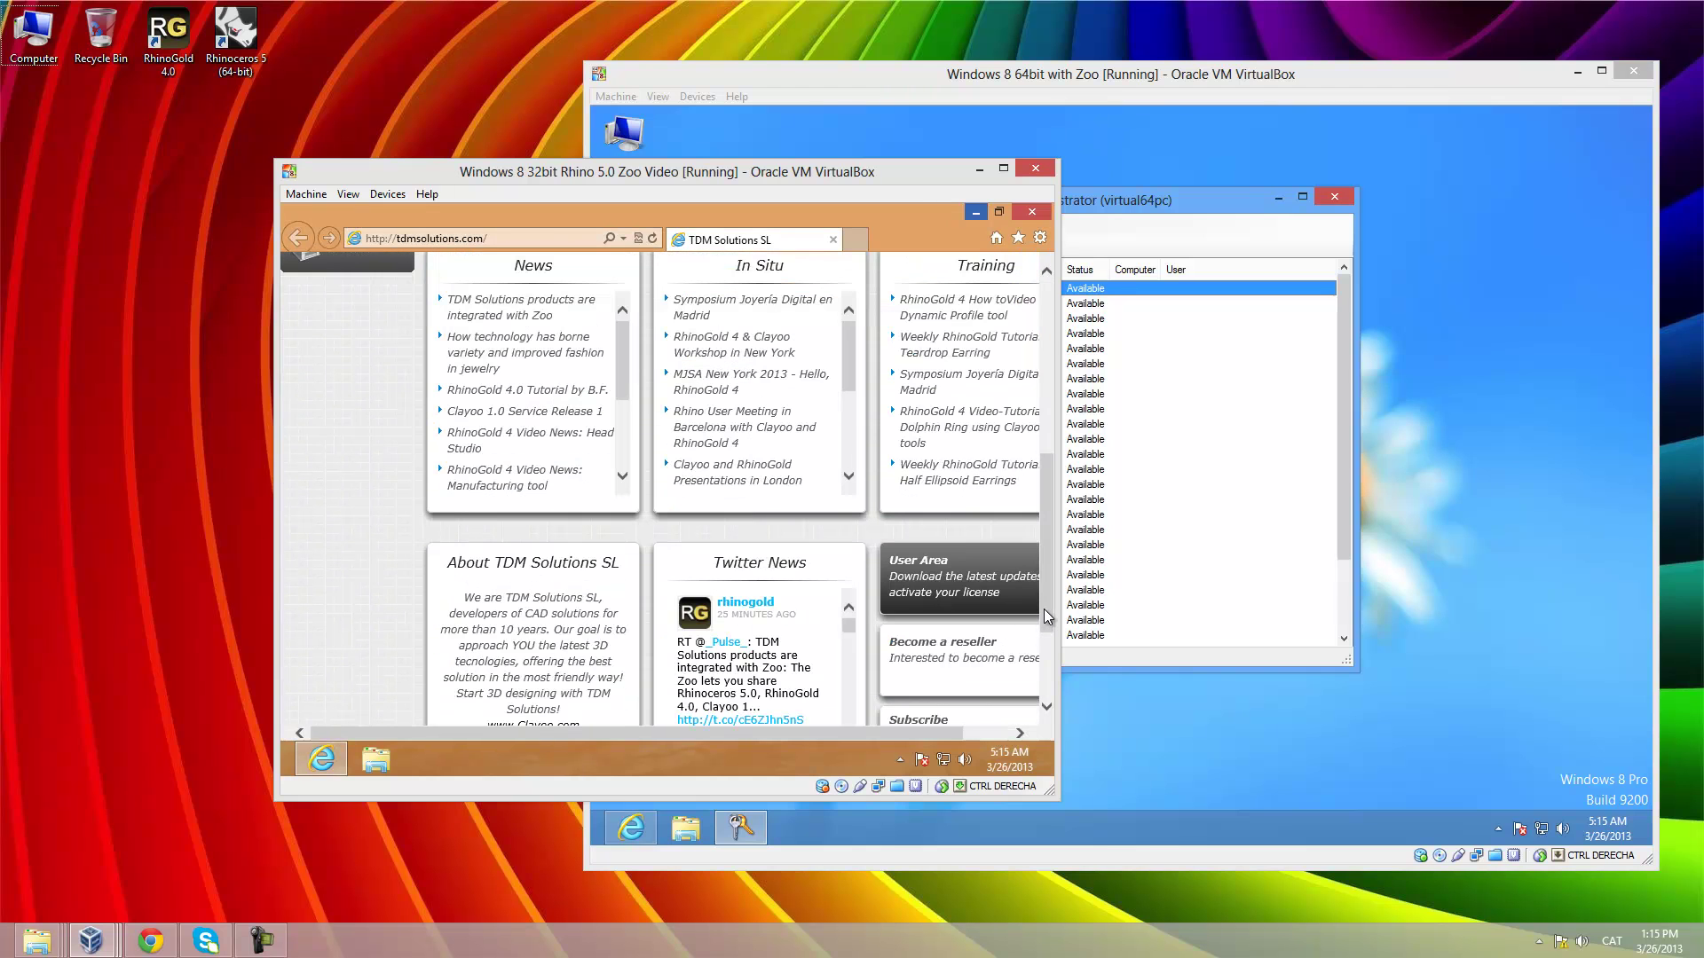
left_click(918, 575)
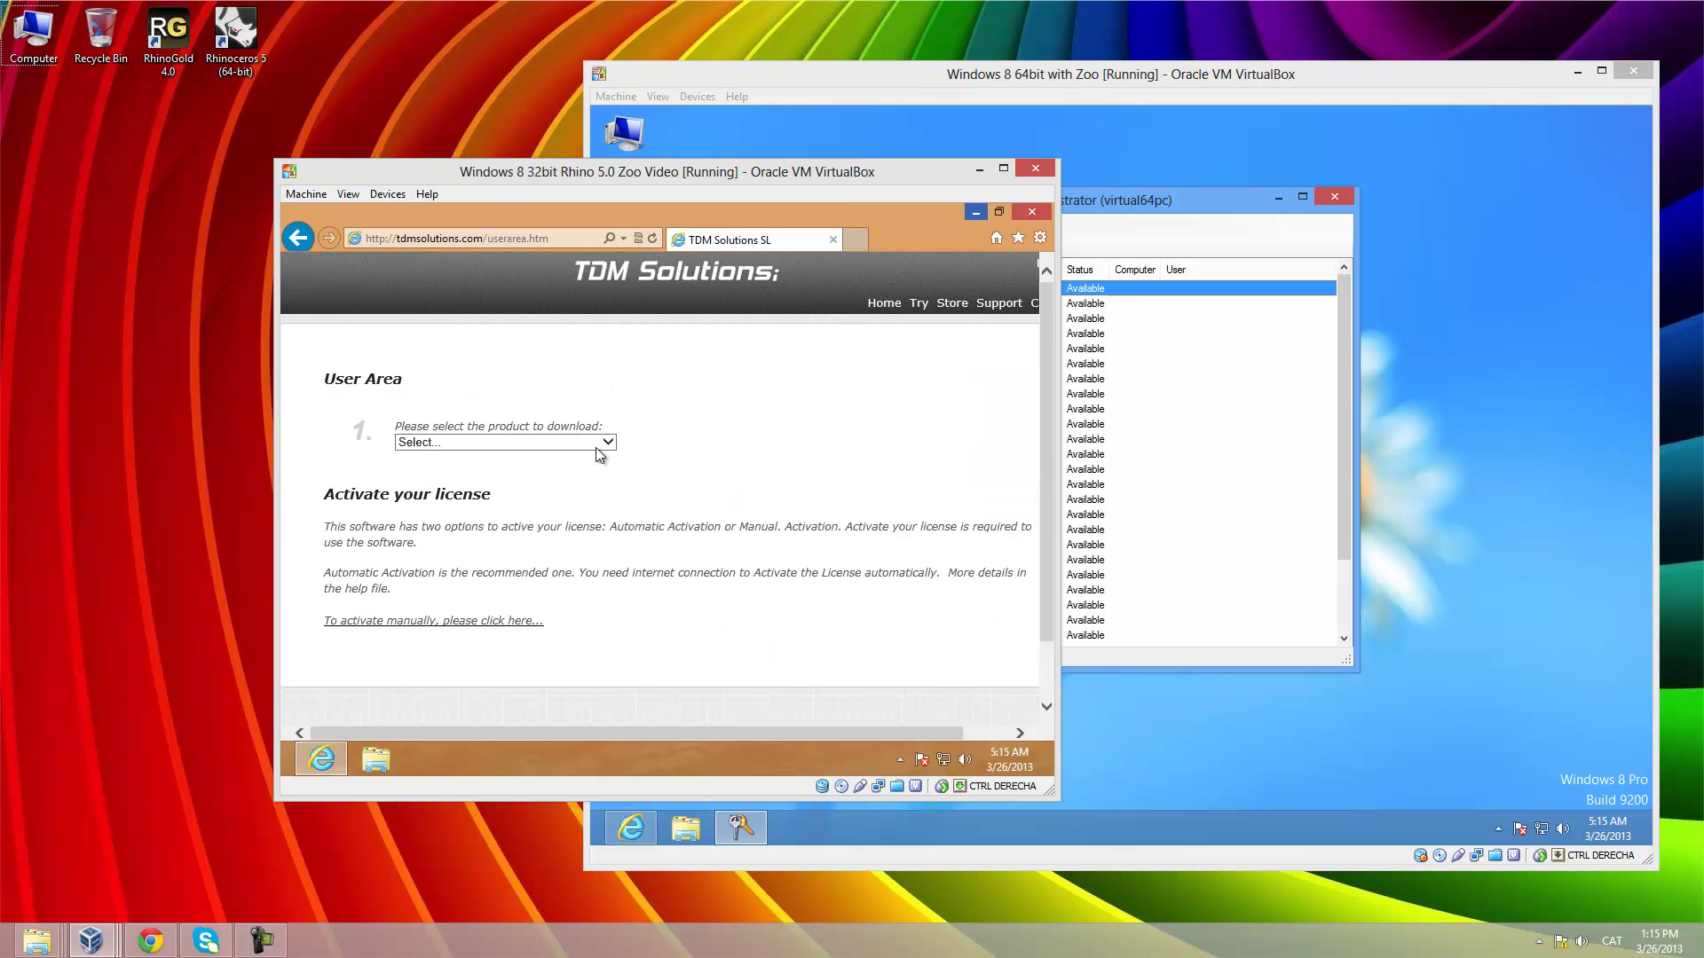
- Select Clayoo, submit its product key, and request the Clayoo 1.0 Service Release 1 download
left_click(593, 444)
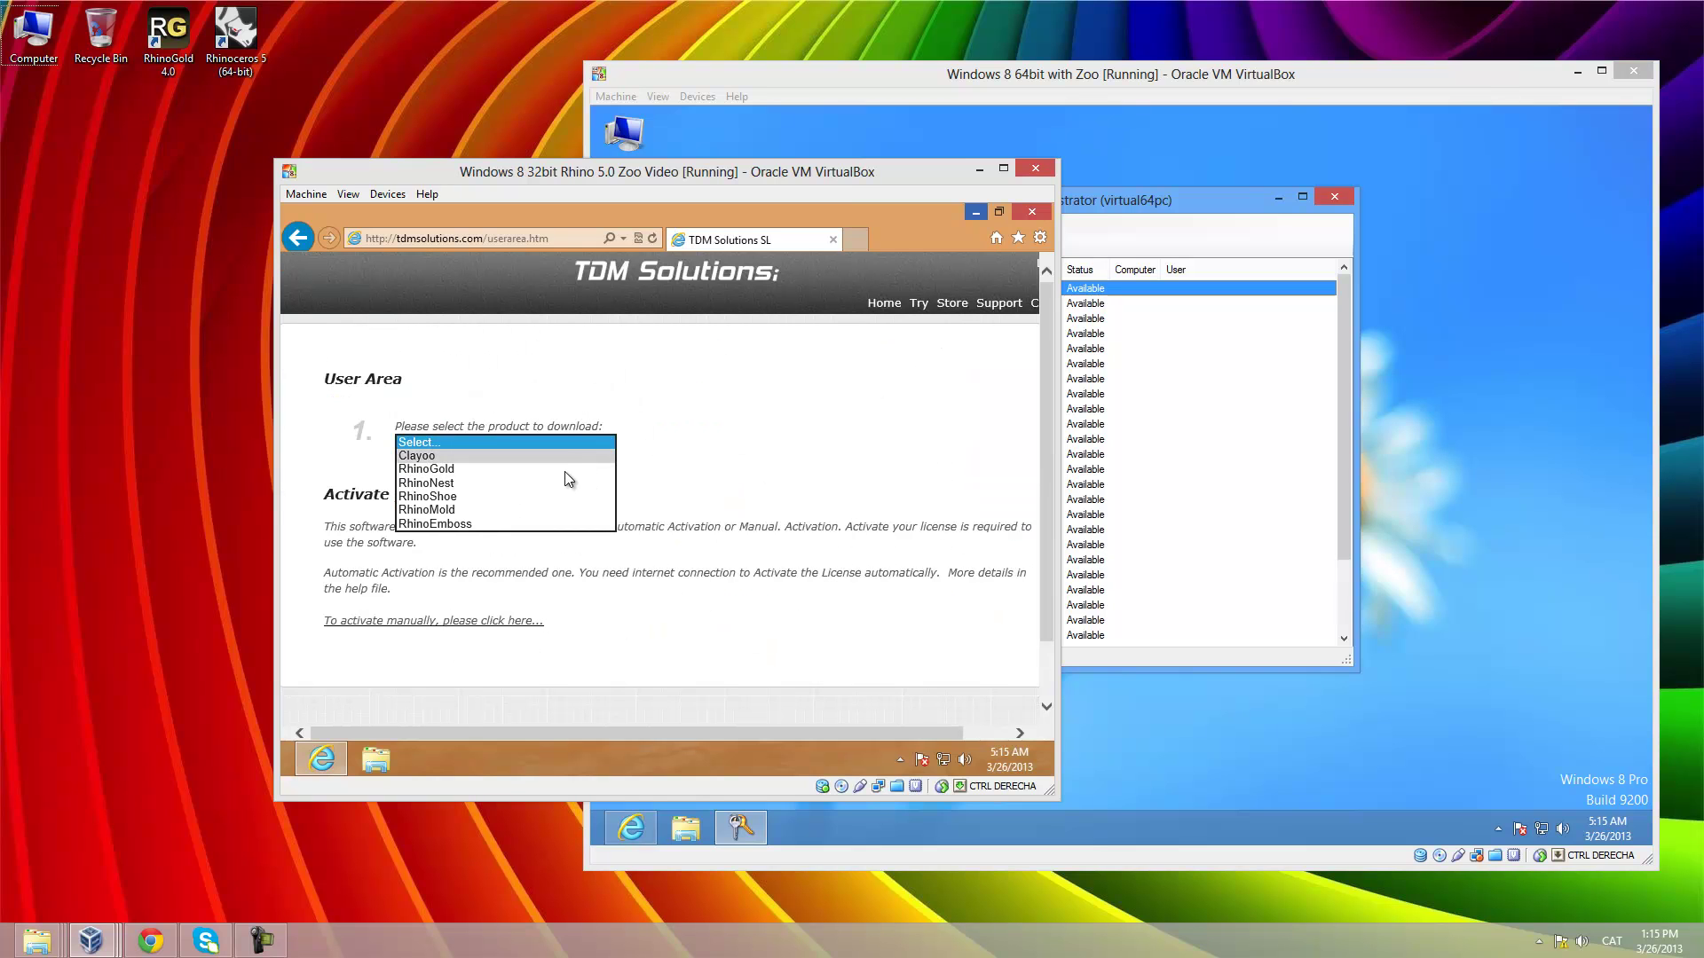
left_click(566, 459)
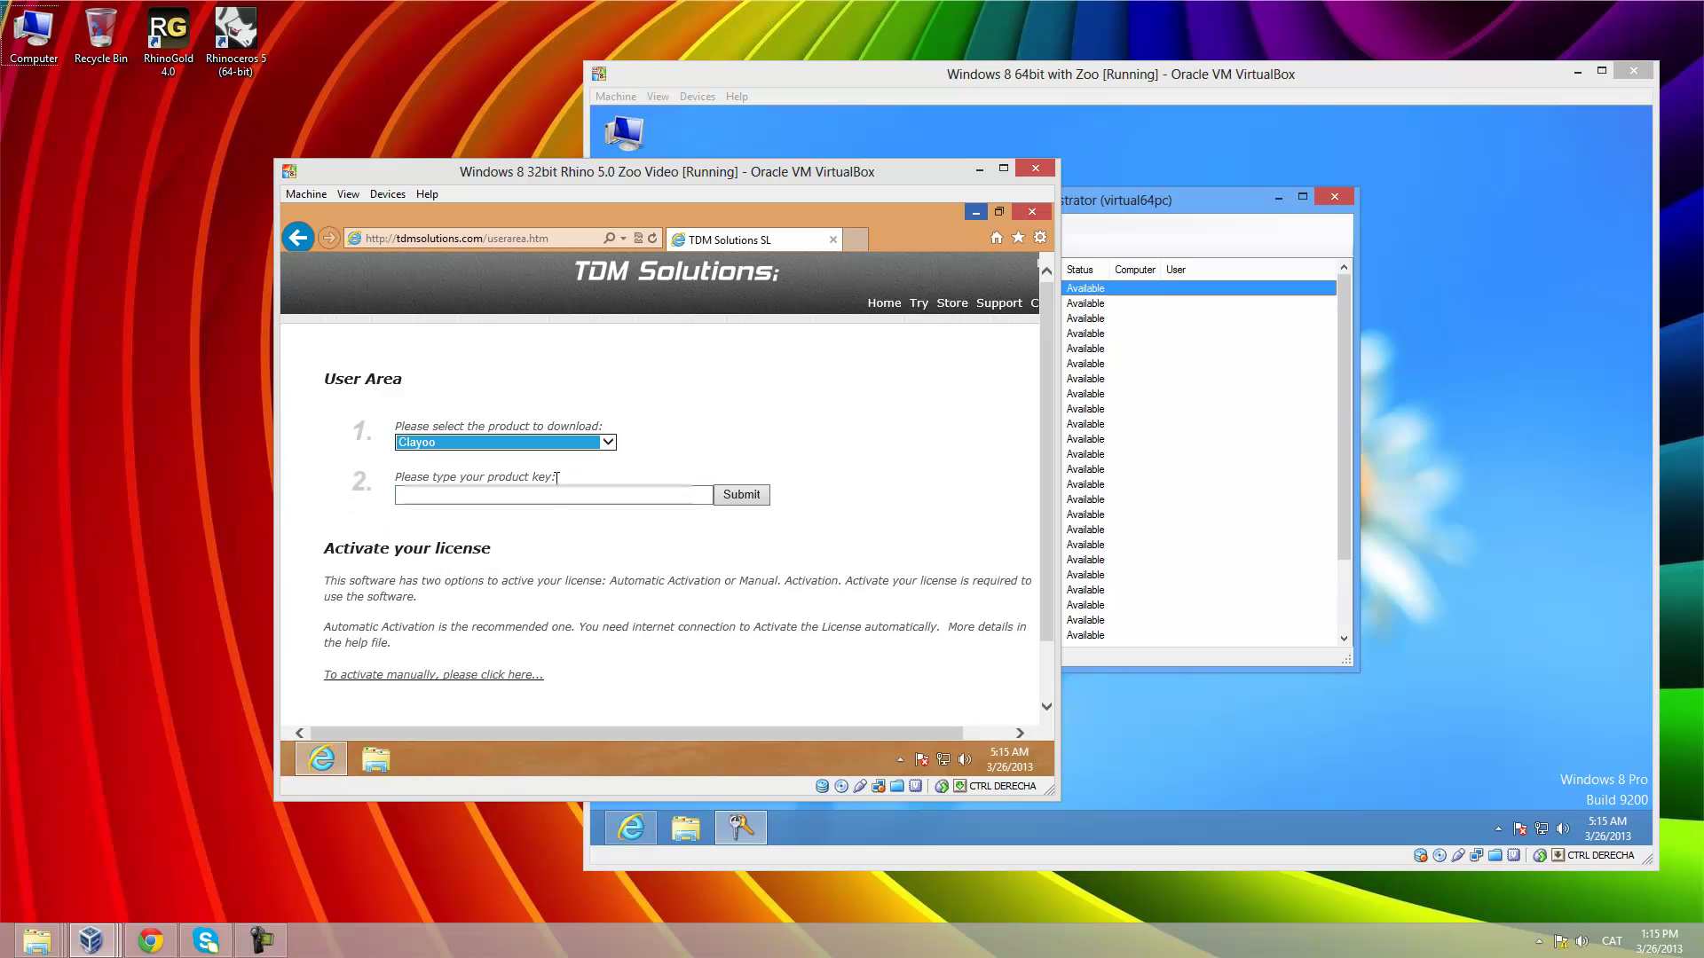
left_click(550, 495)
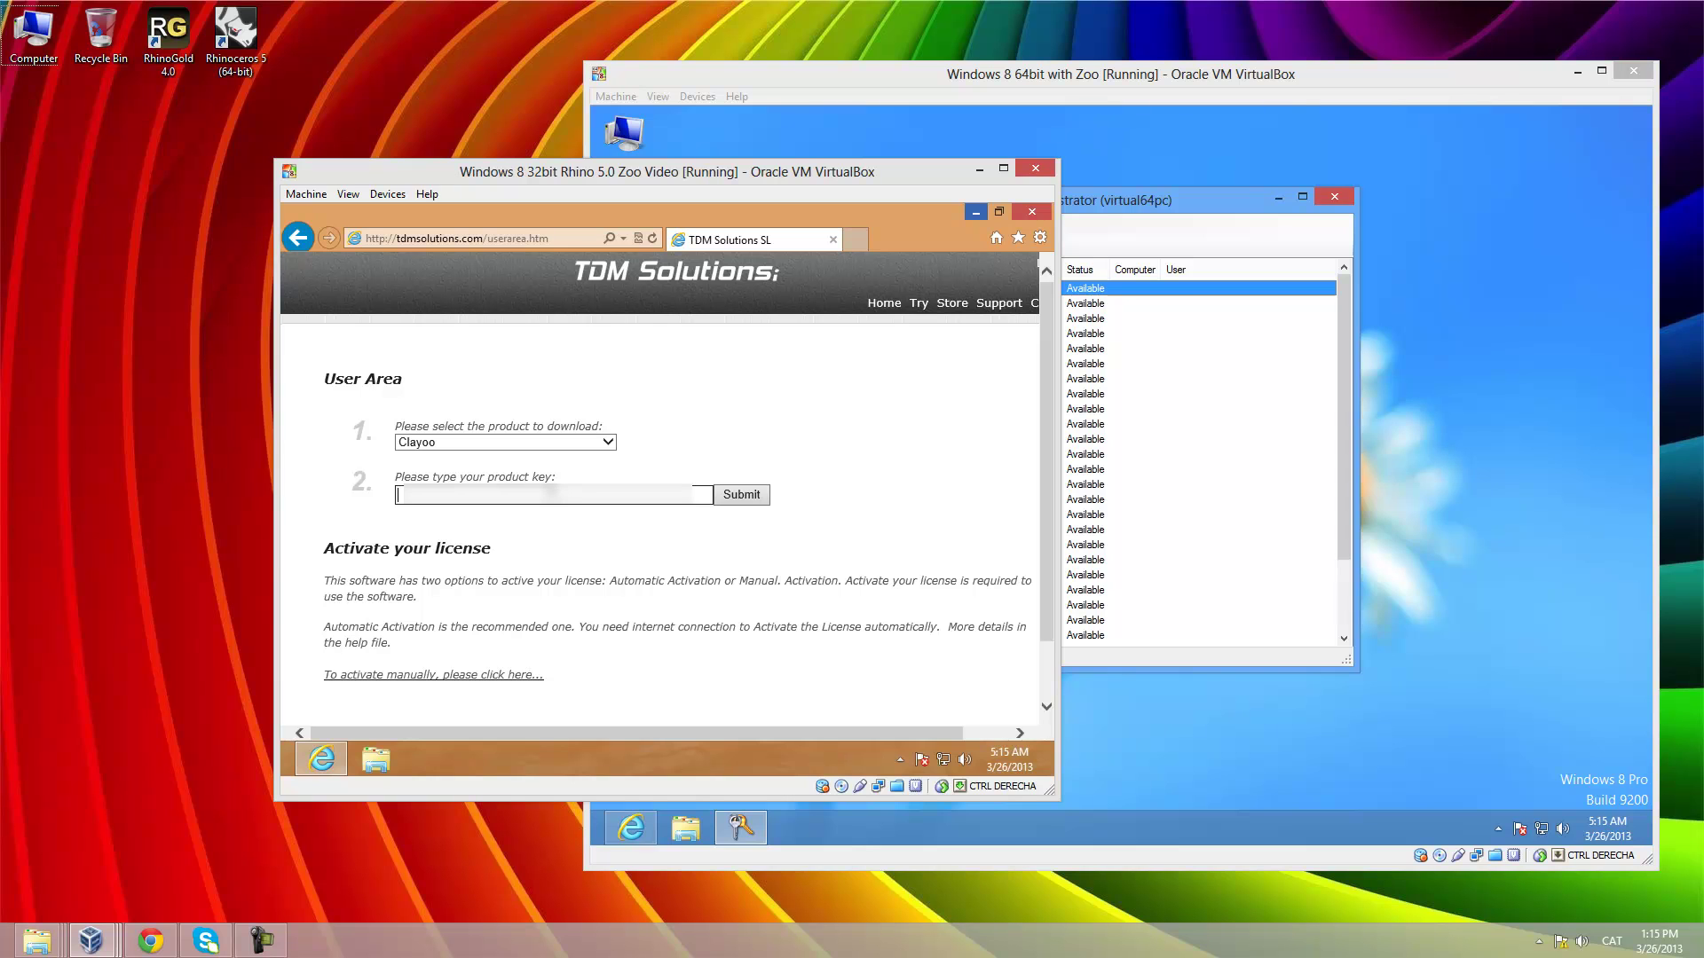
type("axxxxx-xxxxx-xxxxx-xxxxx-xx")
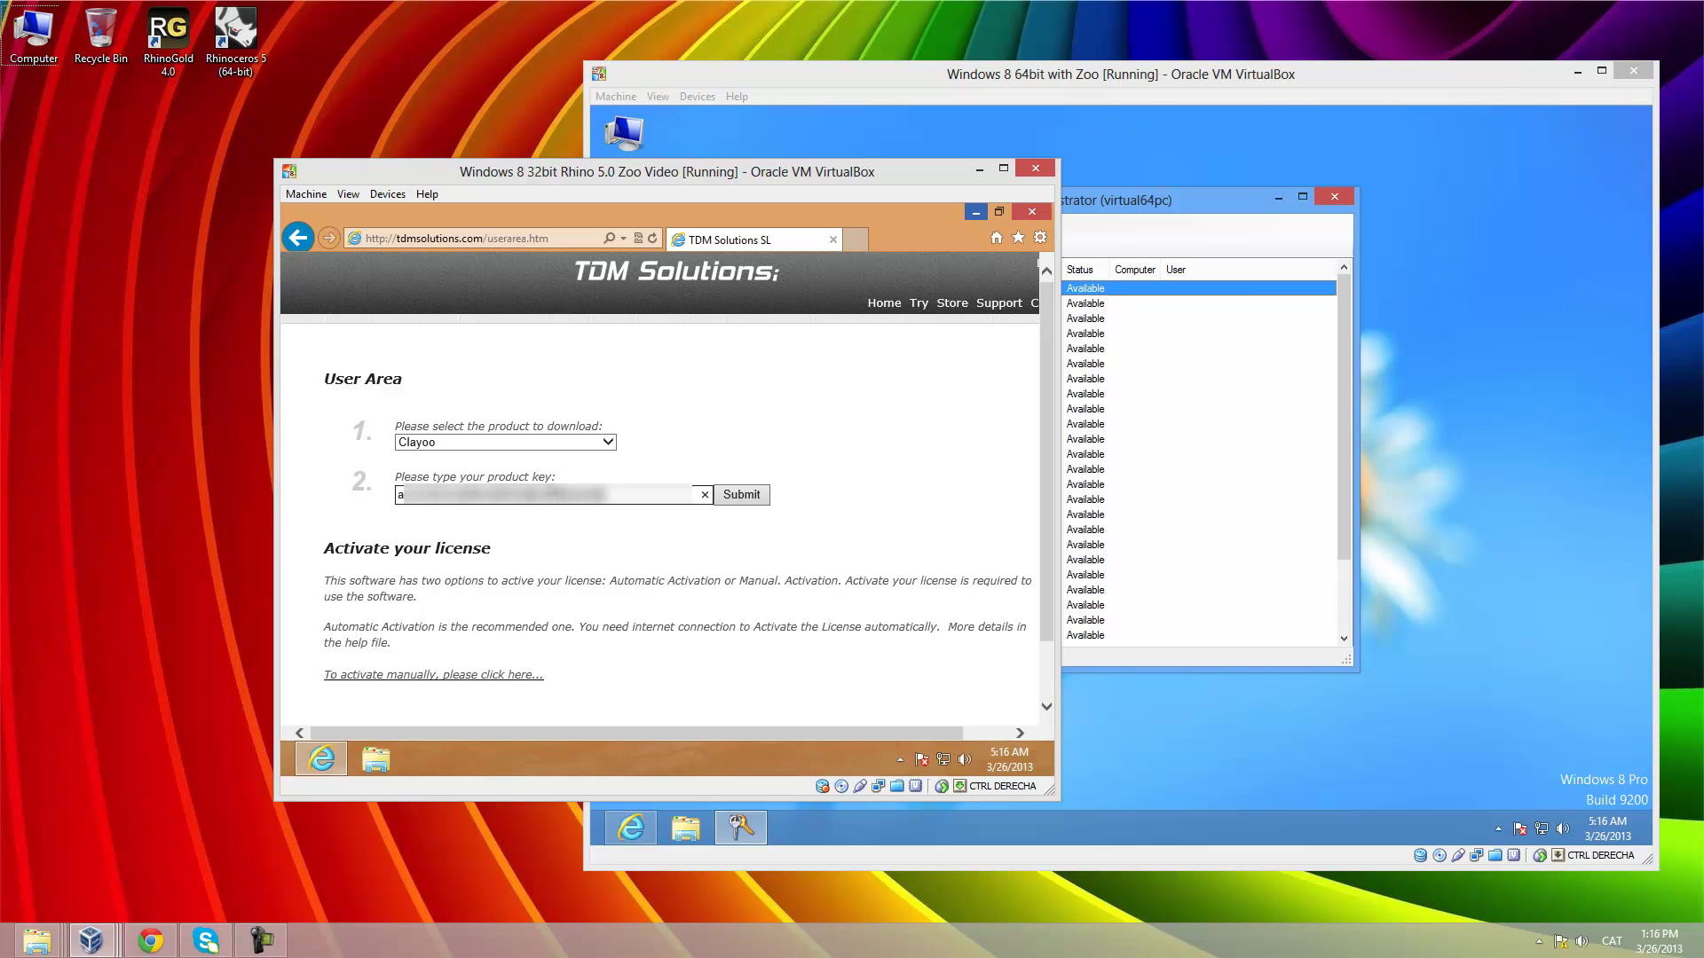
left_click(726, 499)
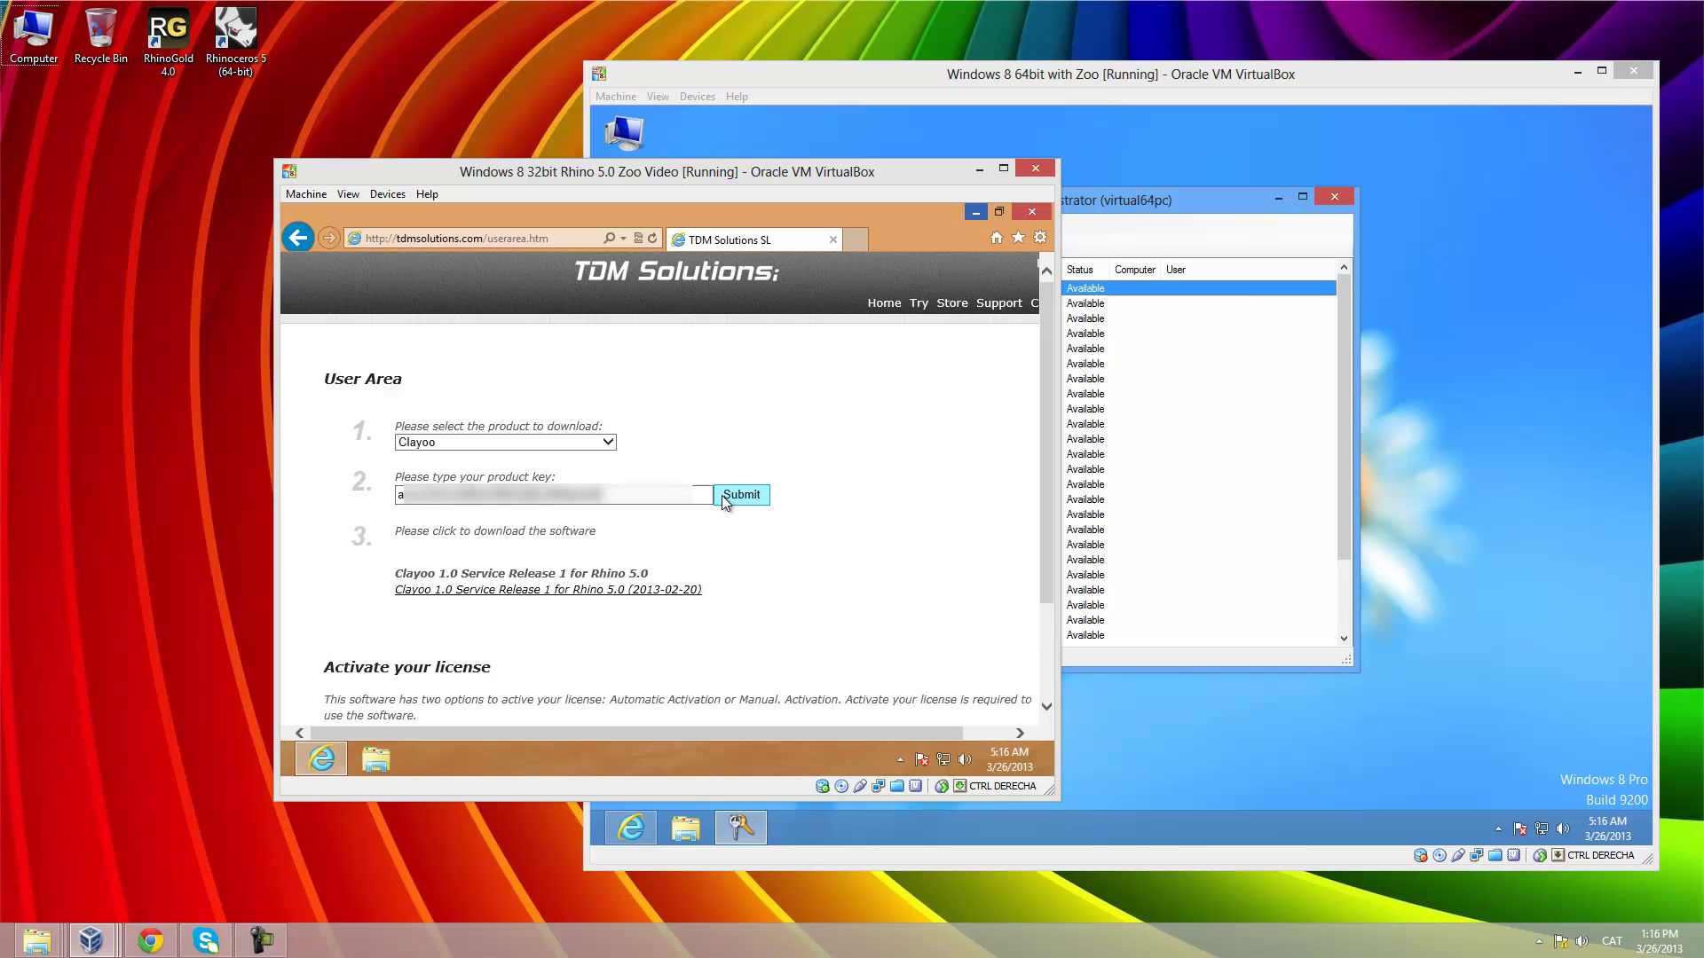
left_click(647, 592)
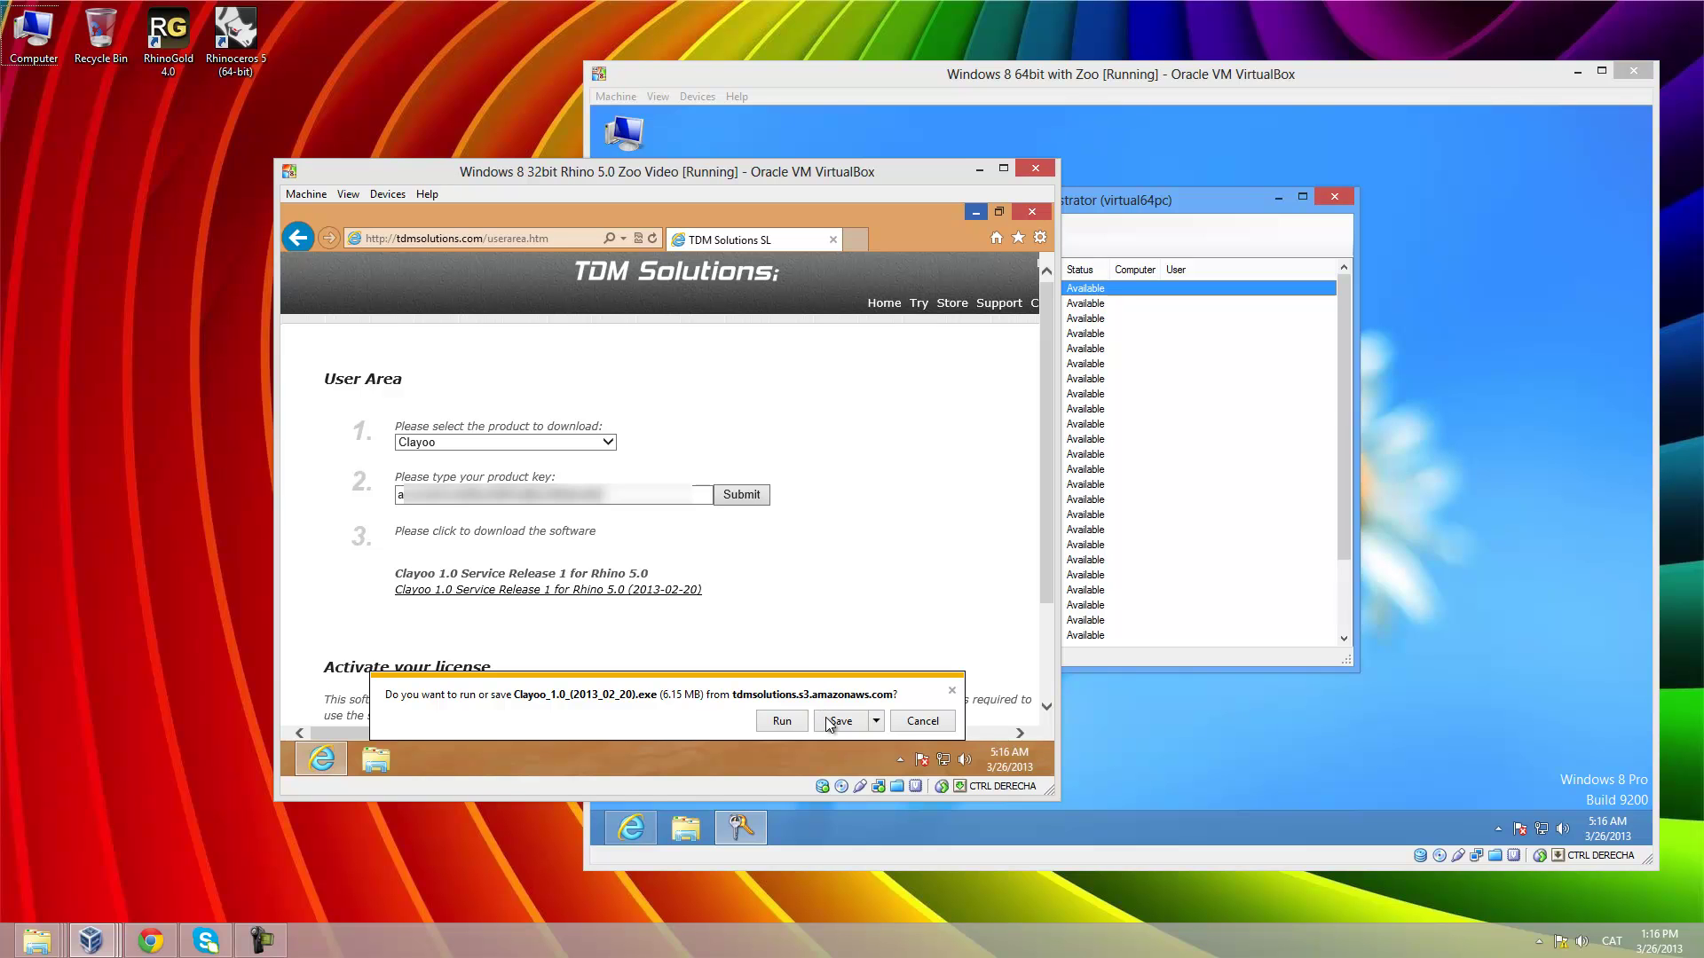
- Save Clayoo_1.0_(2013_02_20).exe, show the downloads list, and close the web page
left_click(839, 722)
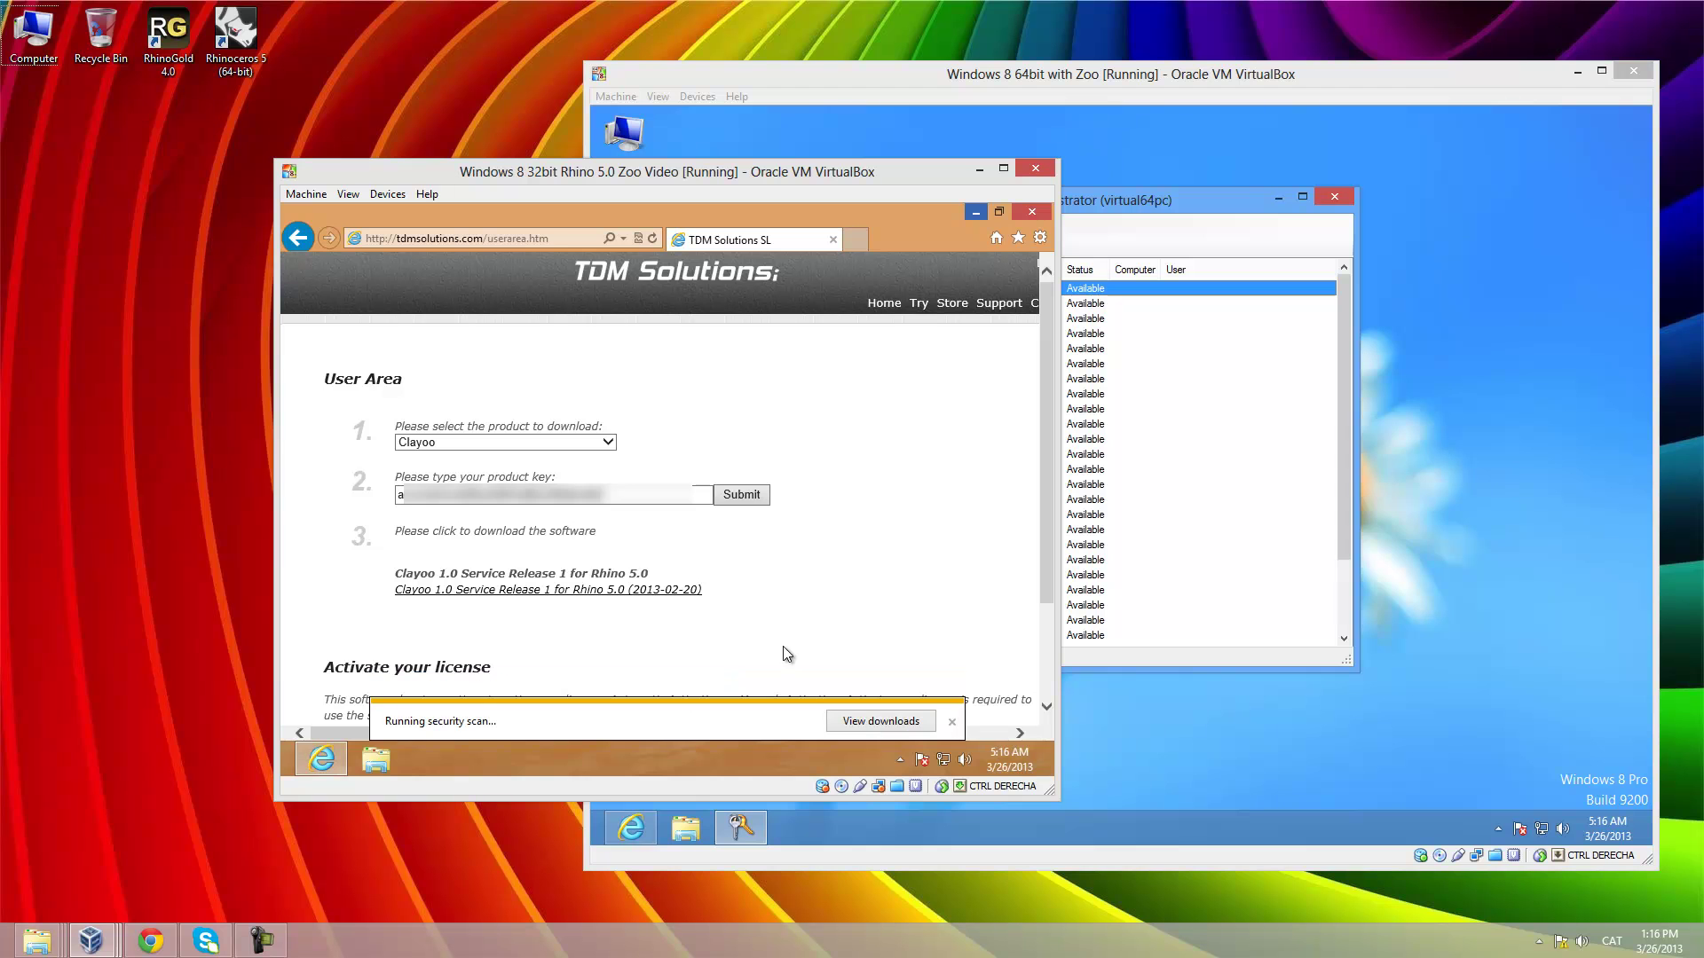
left_click(901, 722)
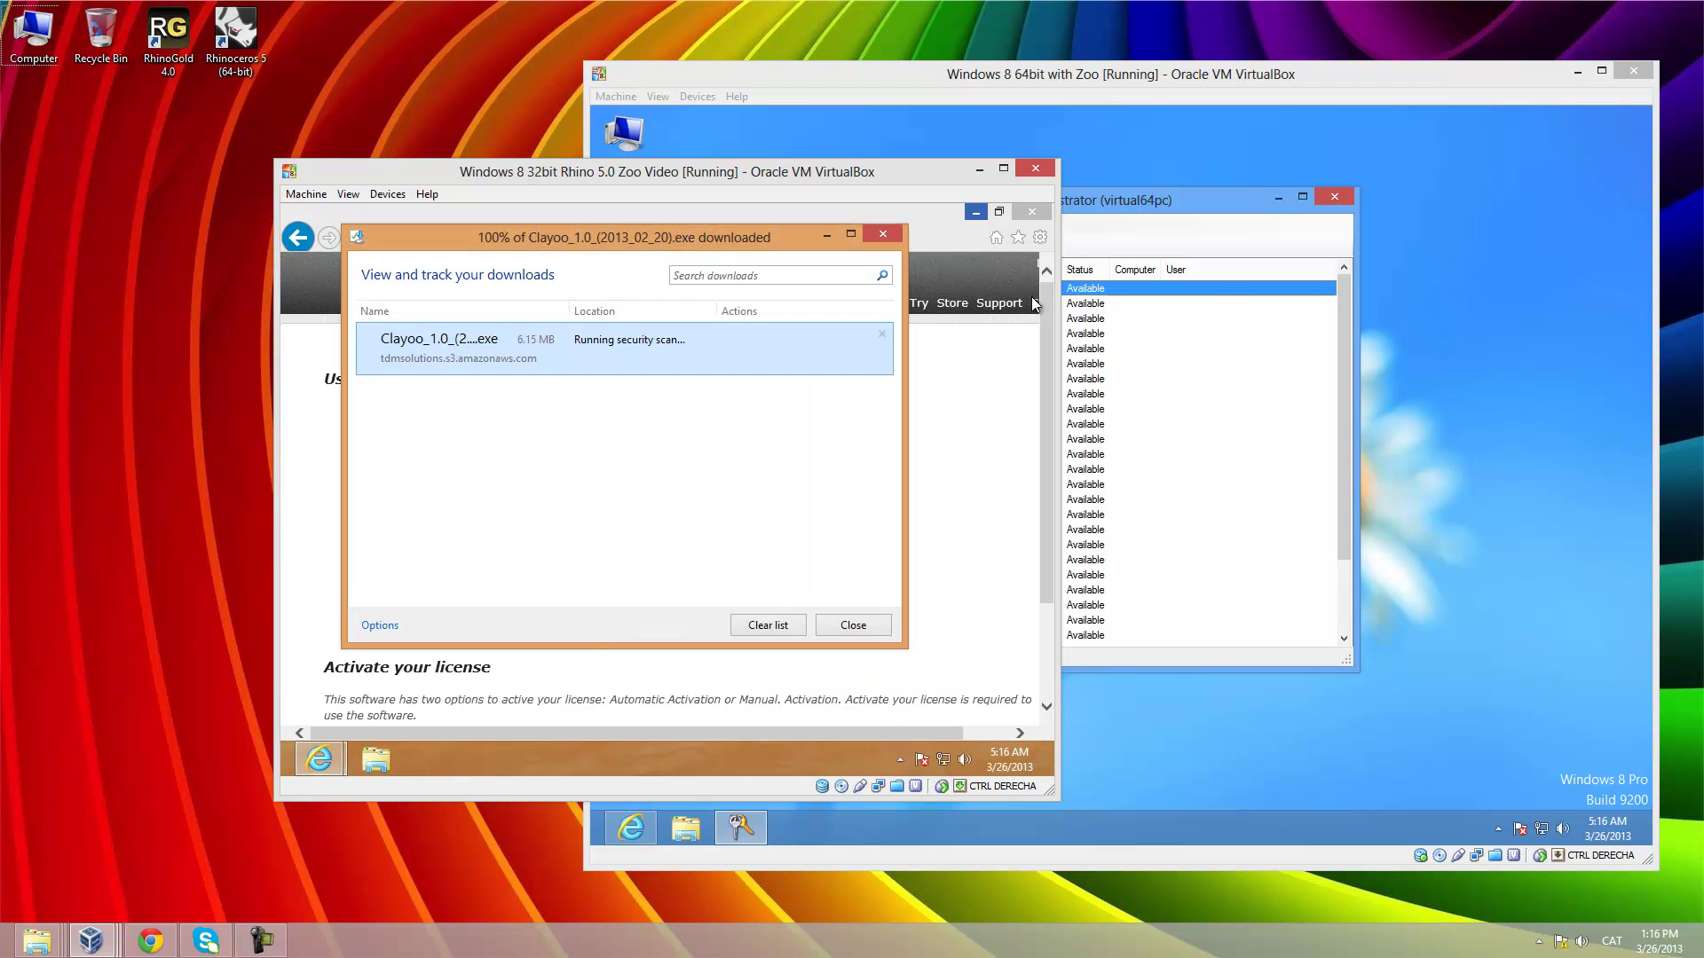
left_click(1028, 214)
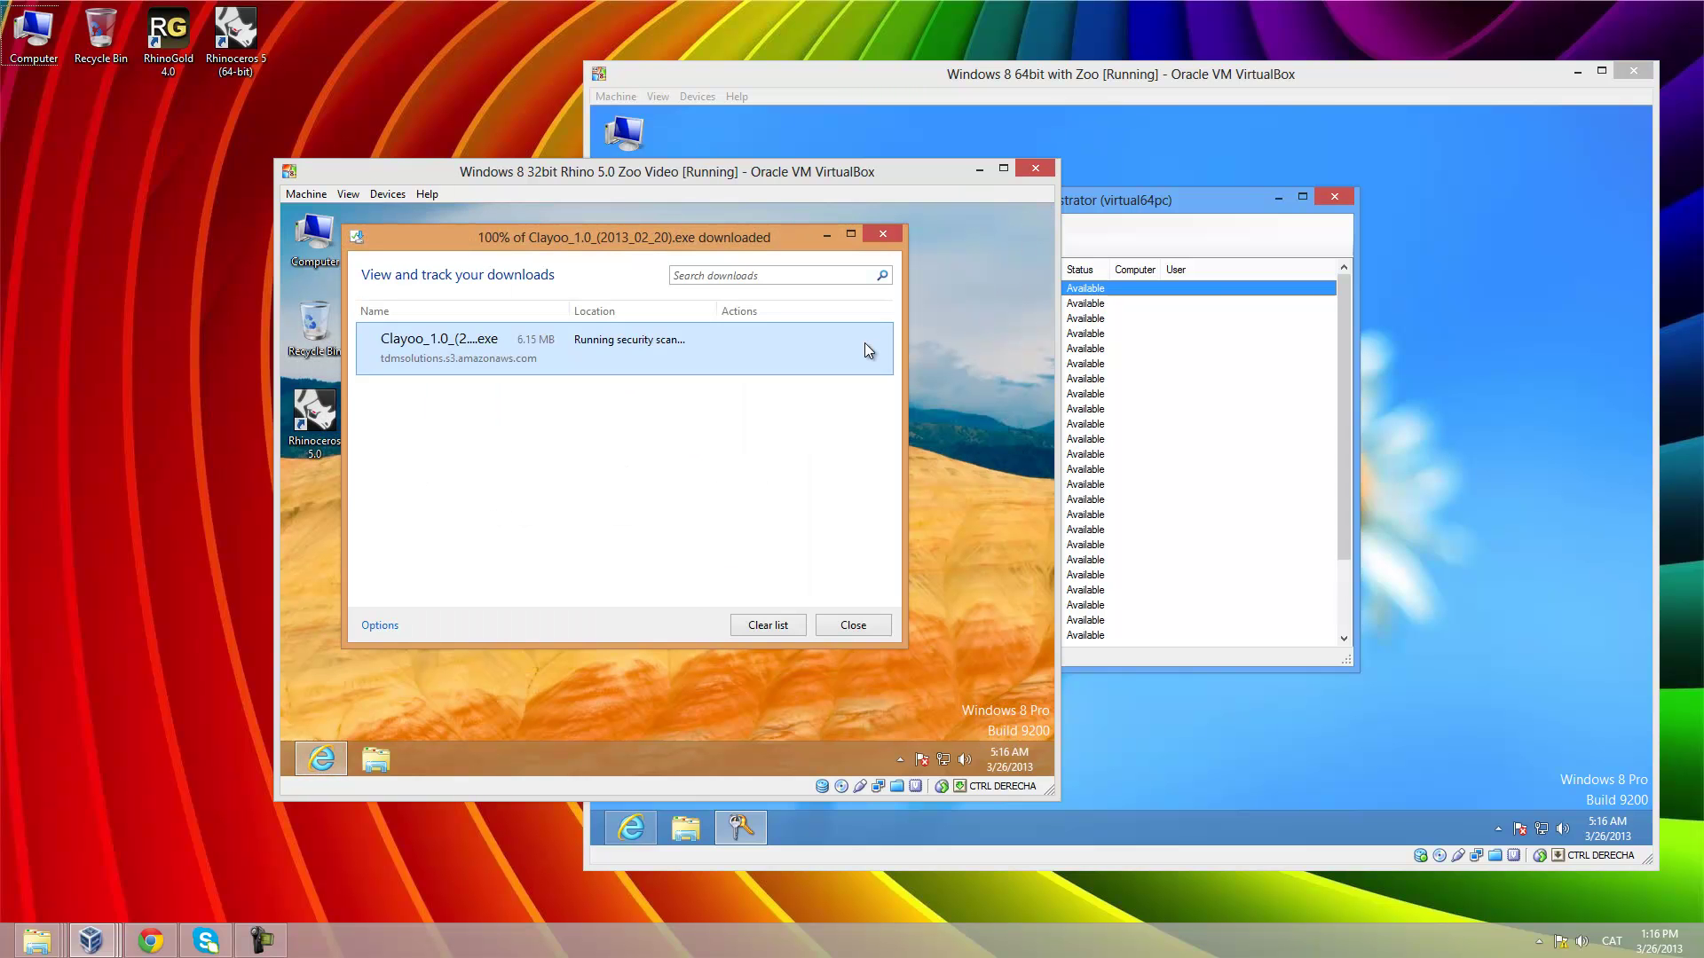
left_click_drag(670, 241, 722, 245)
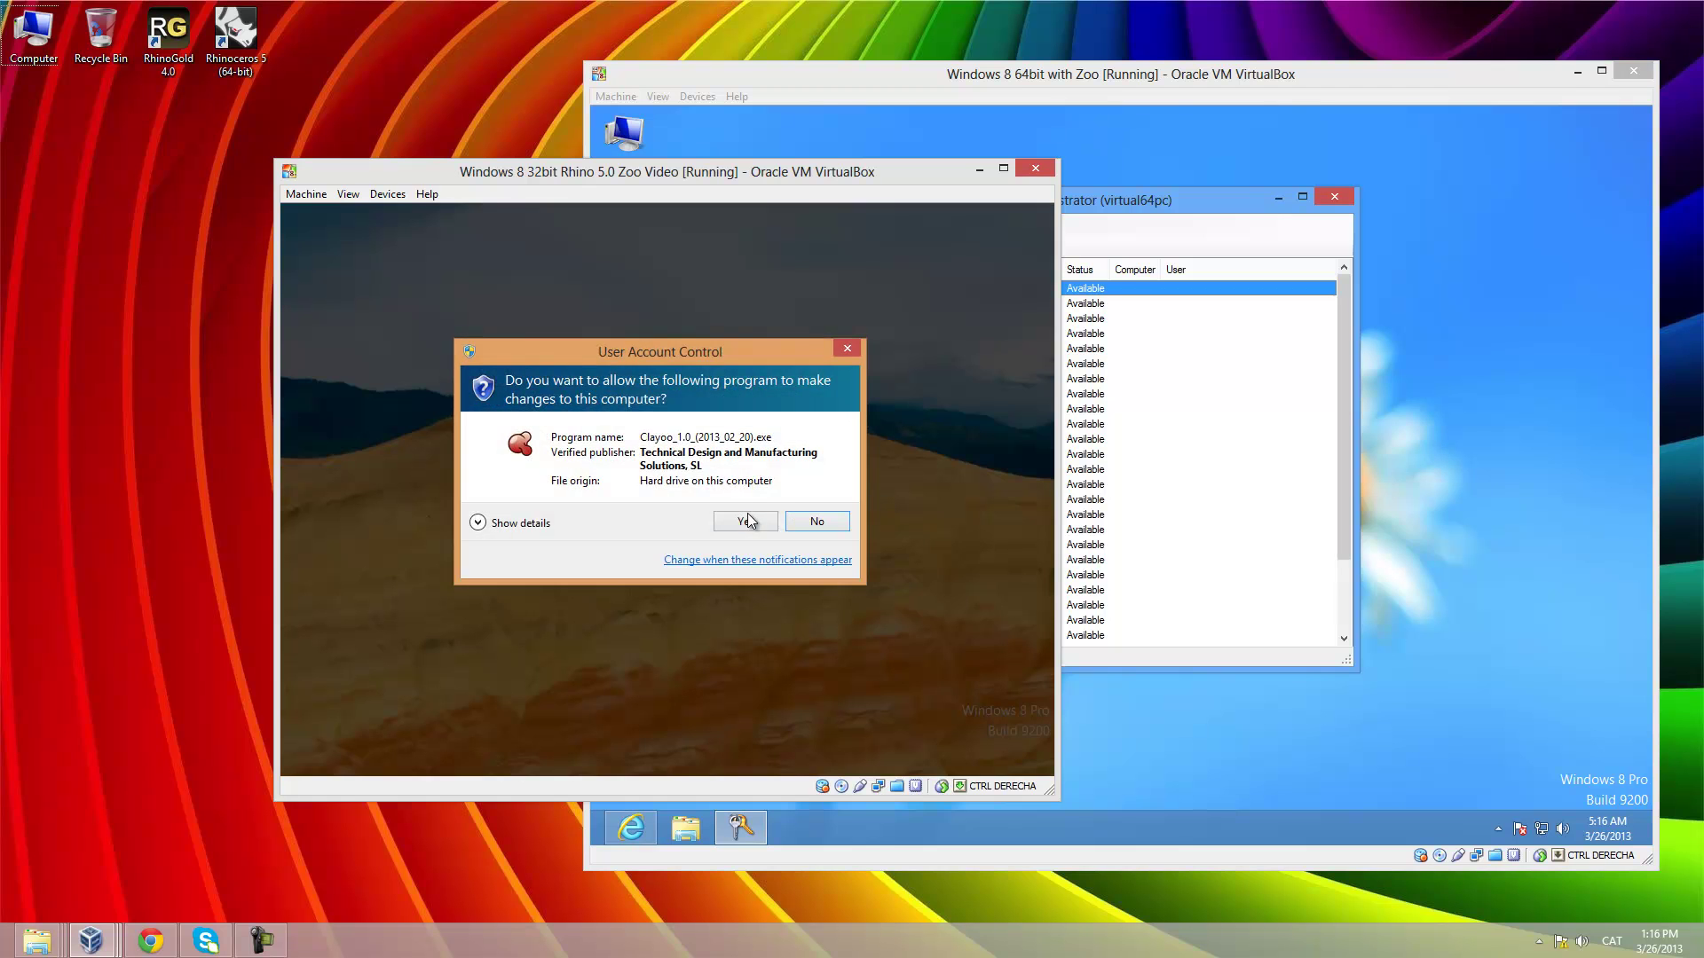
- Install Clayoo 1.0 in English to the default location, then close the downloads window
left_click(748, 515)
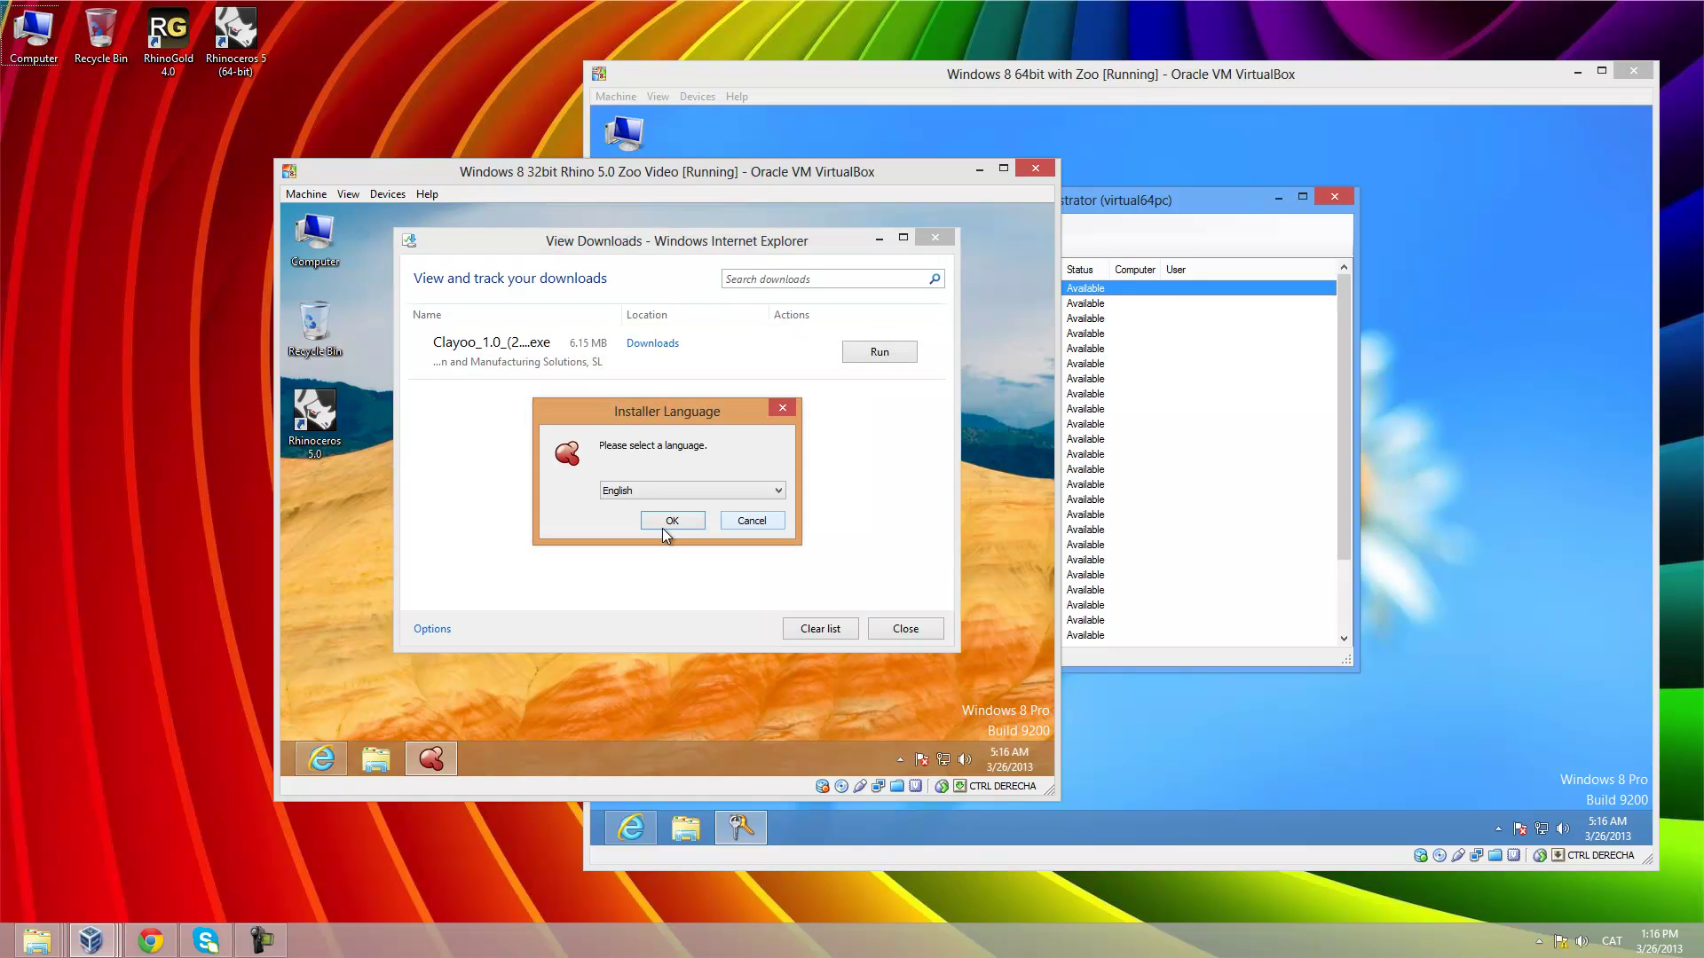
left_click(664, 526)
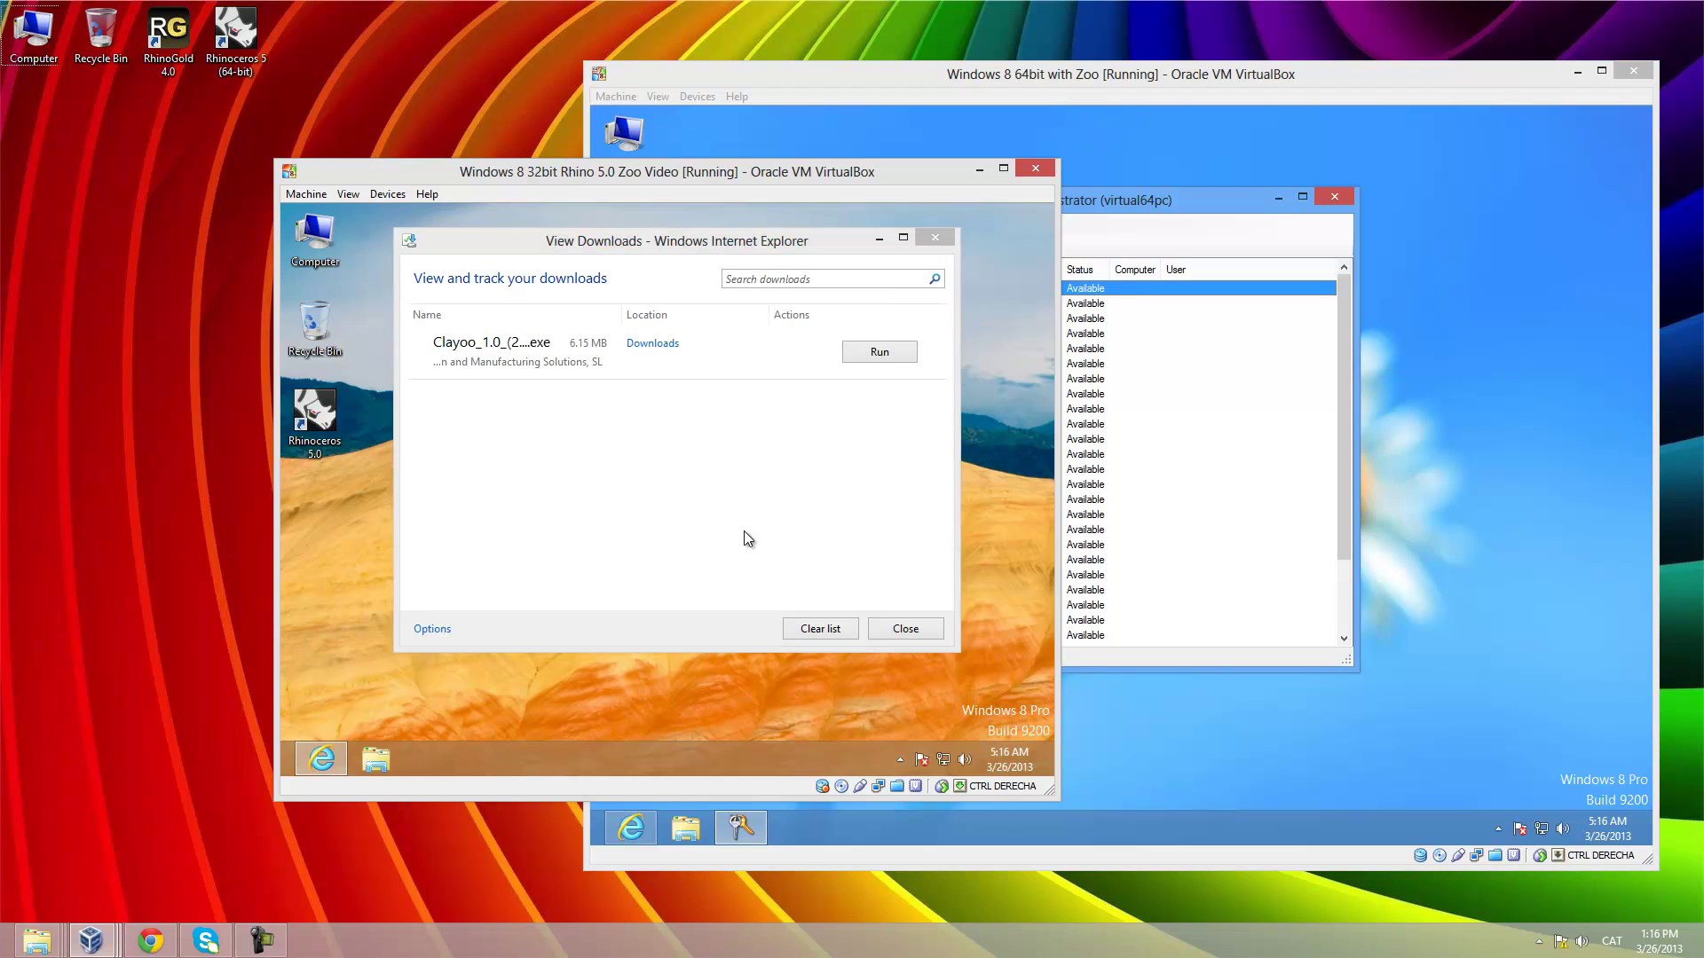
left_click(773, 623)
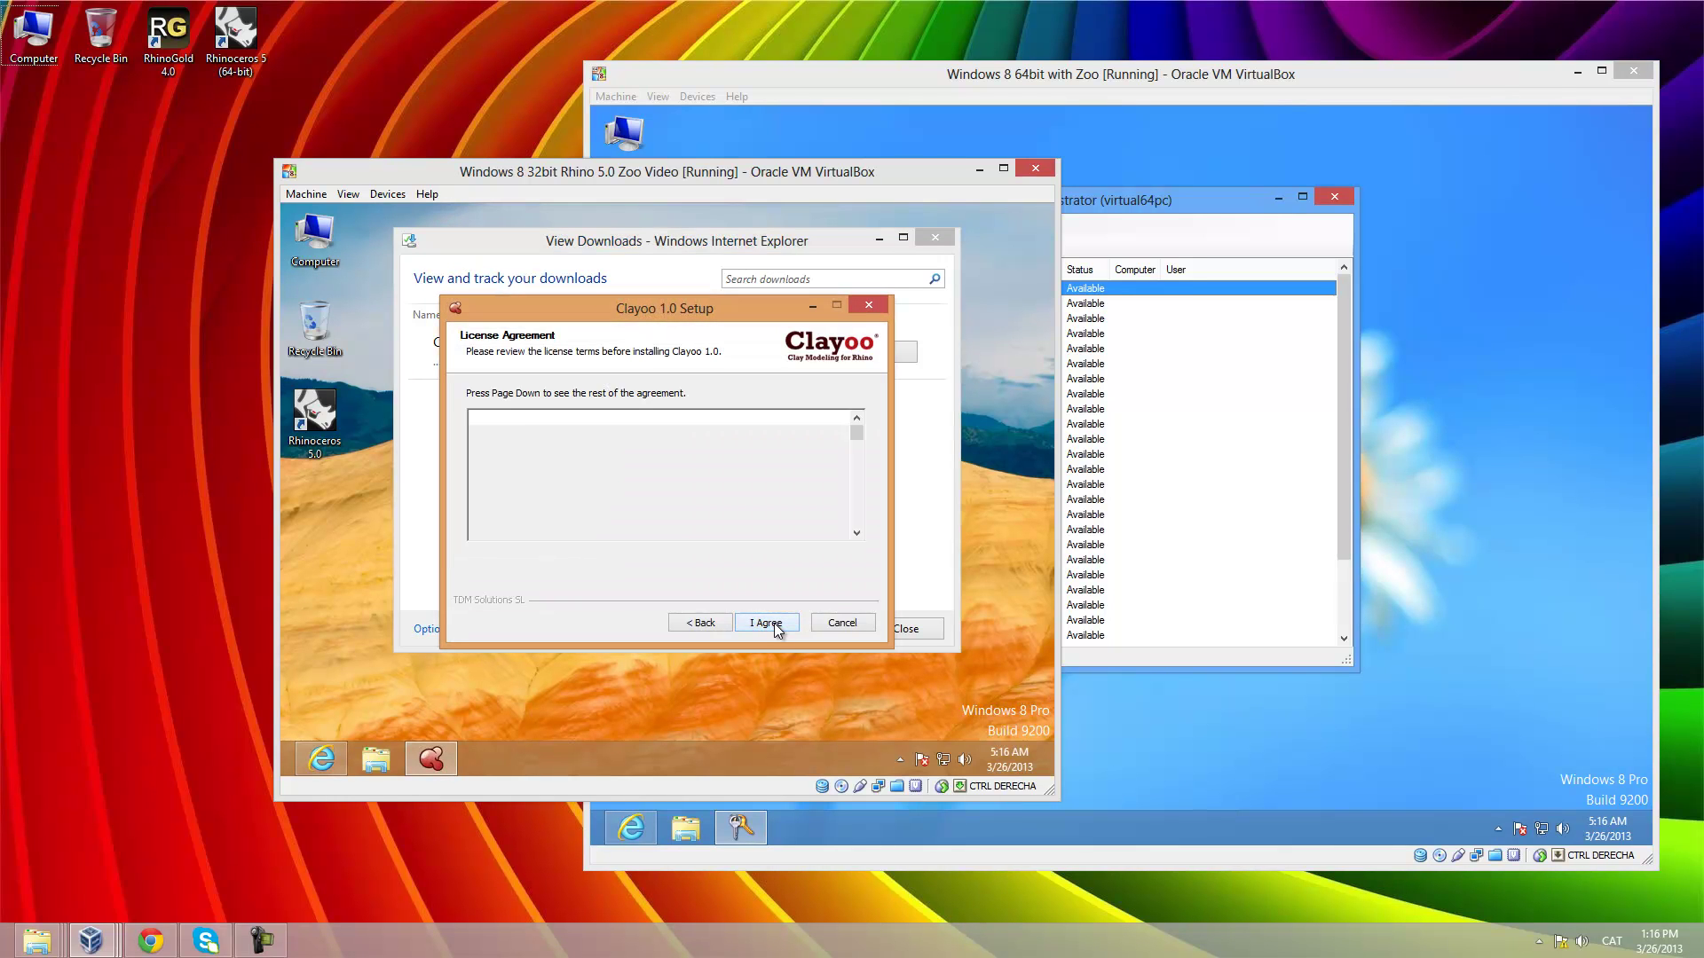
left_click(767, 623)
left_click(767, 623)
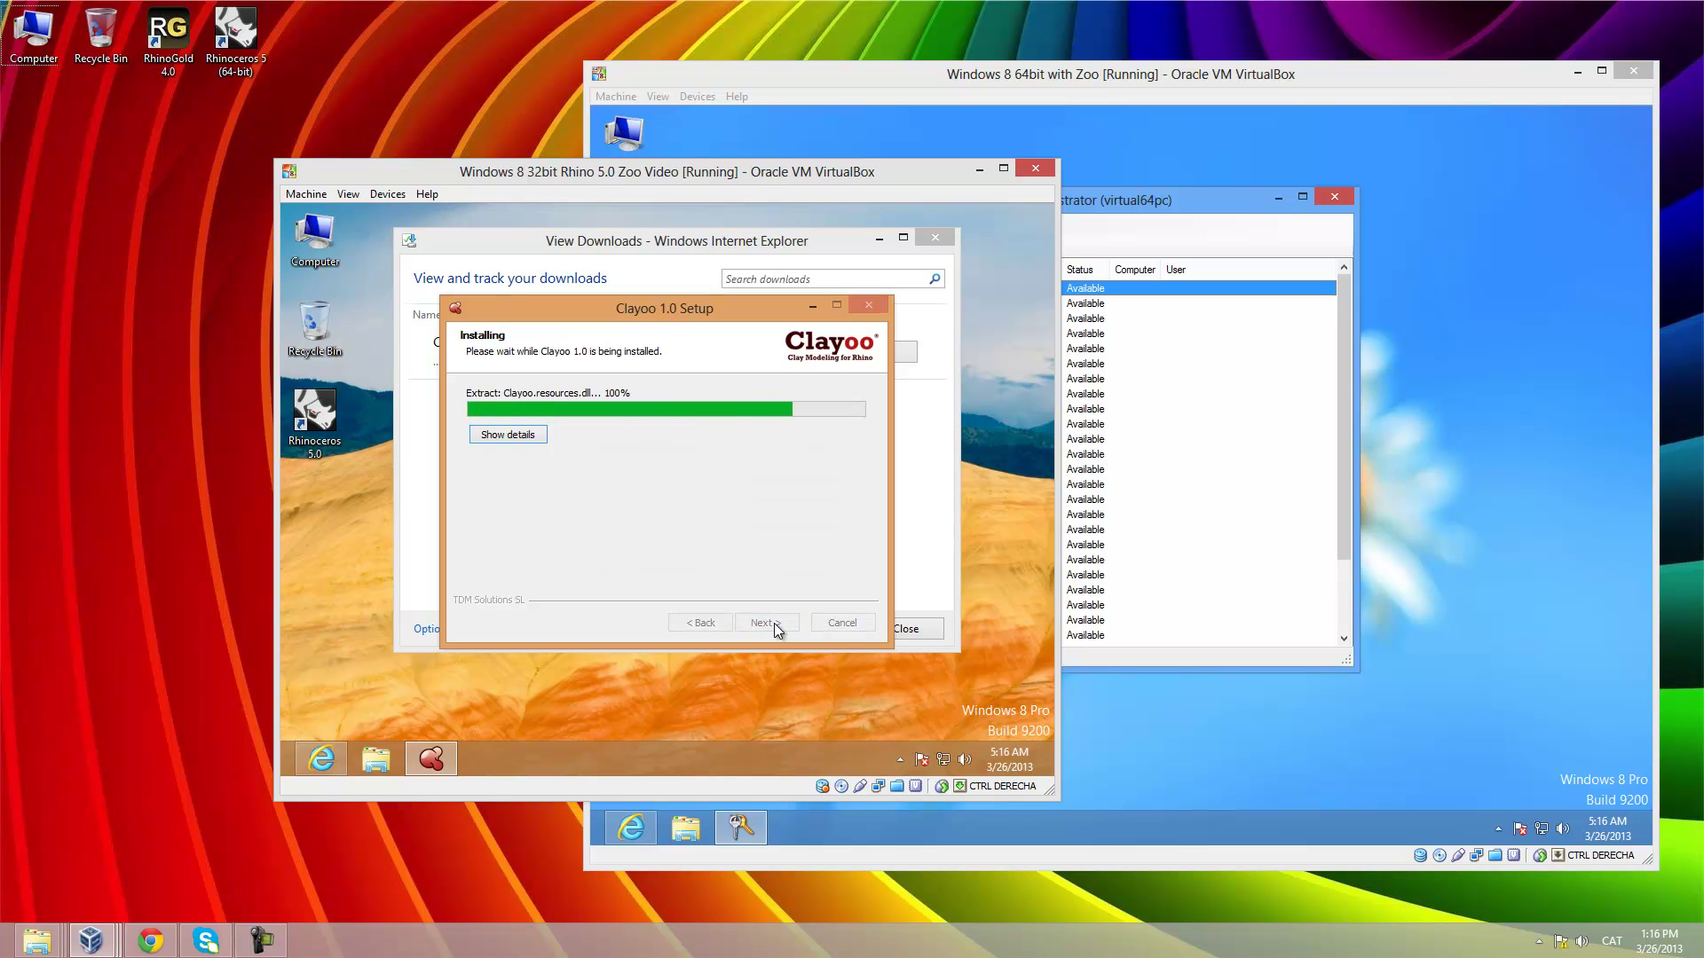
left_click(774, 623)
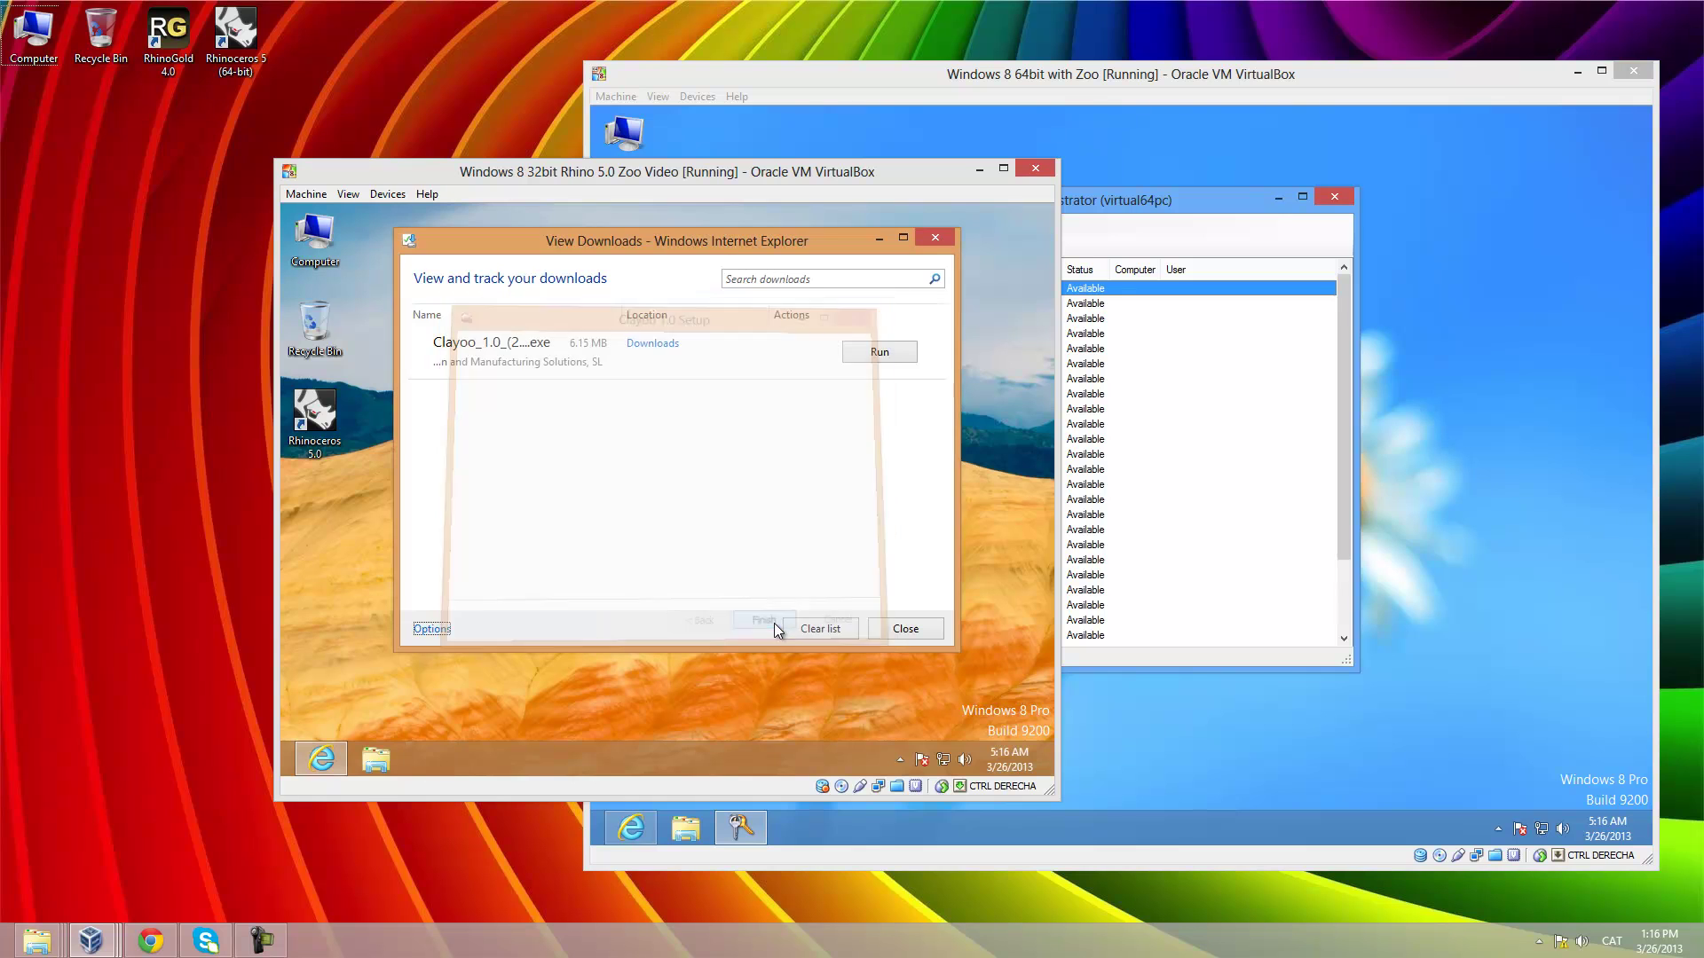
left_click(935, 239)
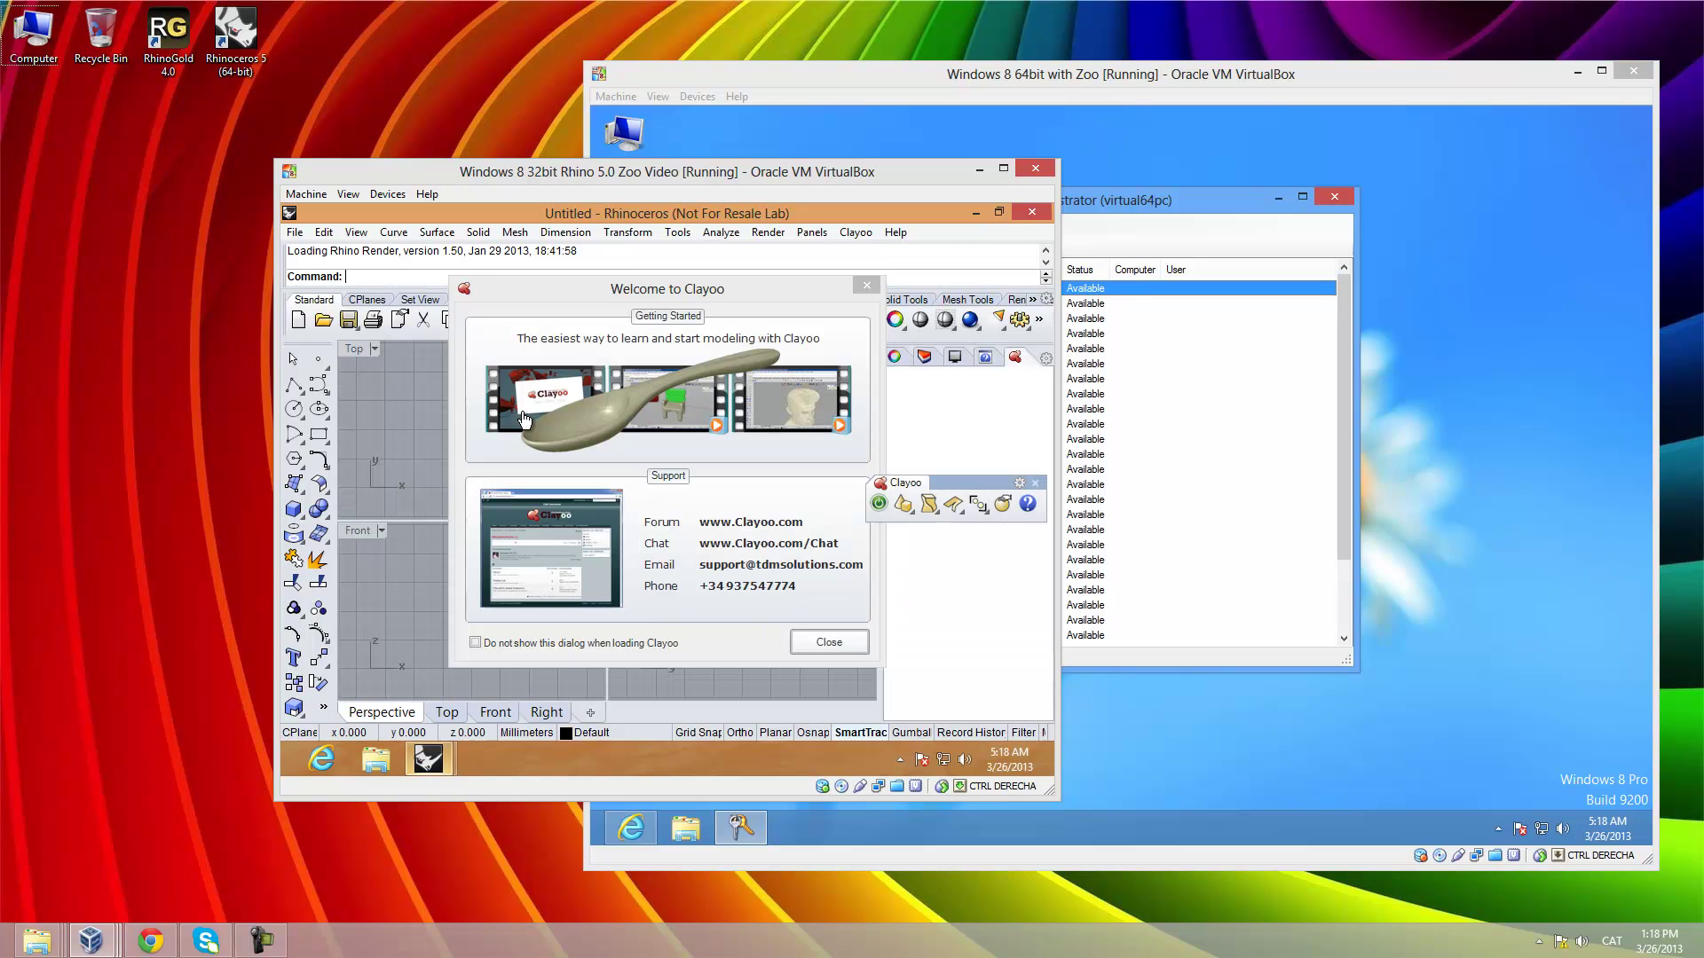
- Tick 'Do not show this dialog when loading Clayoo' and dismiss the Welcome to Clayoo dialog
left_click(477, 642)
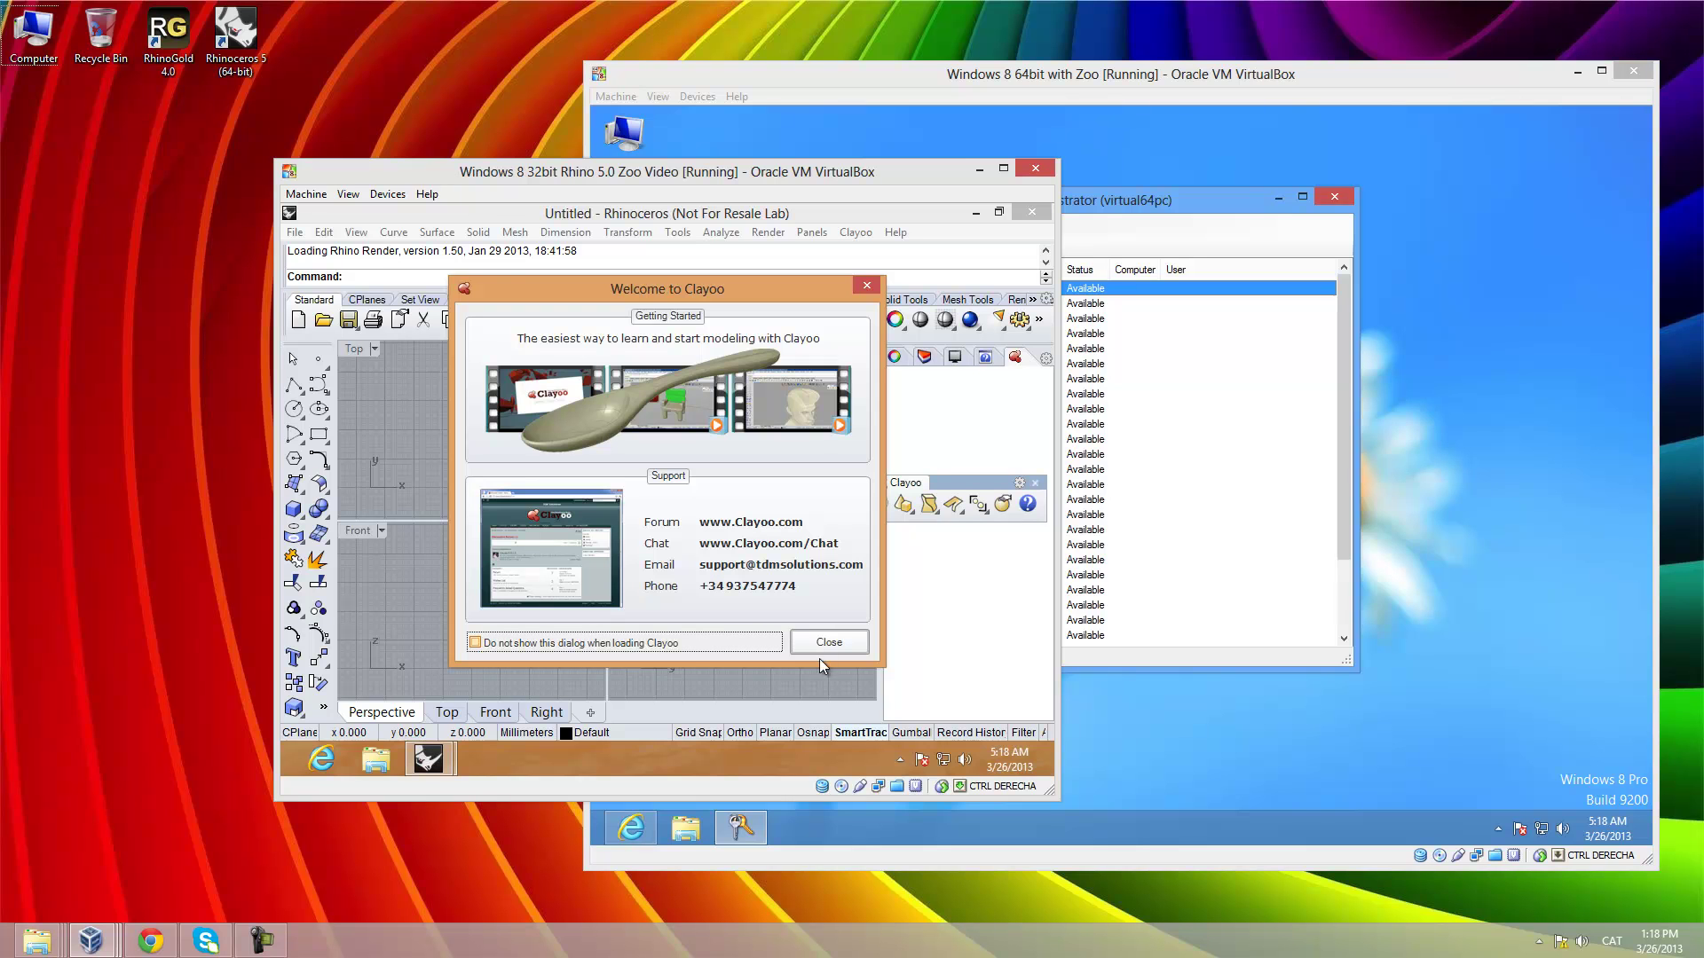
left_click(476, 643)
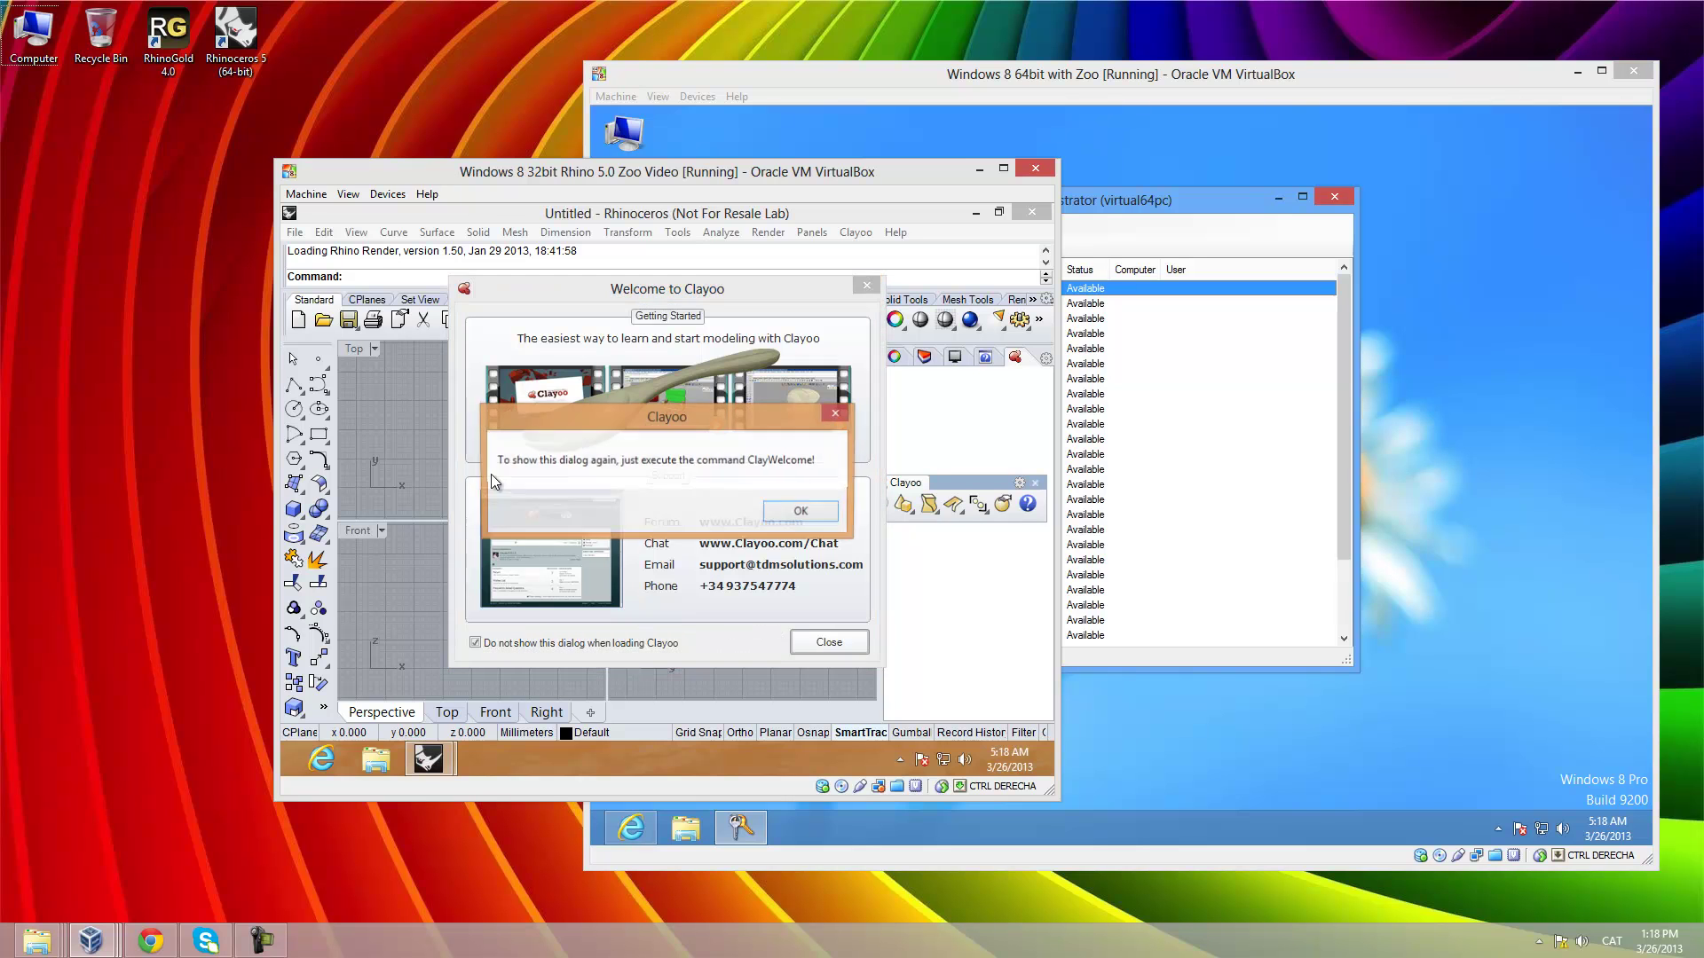
left_click(803, 512)
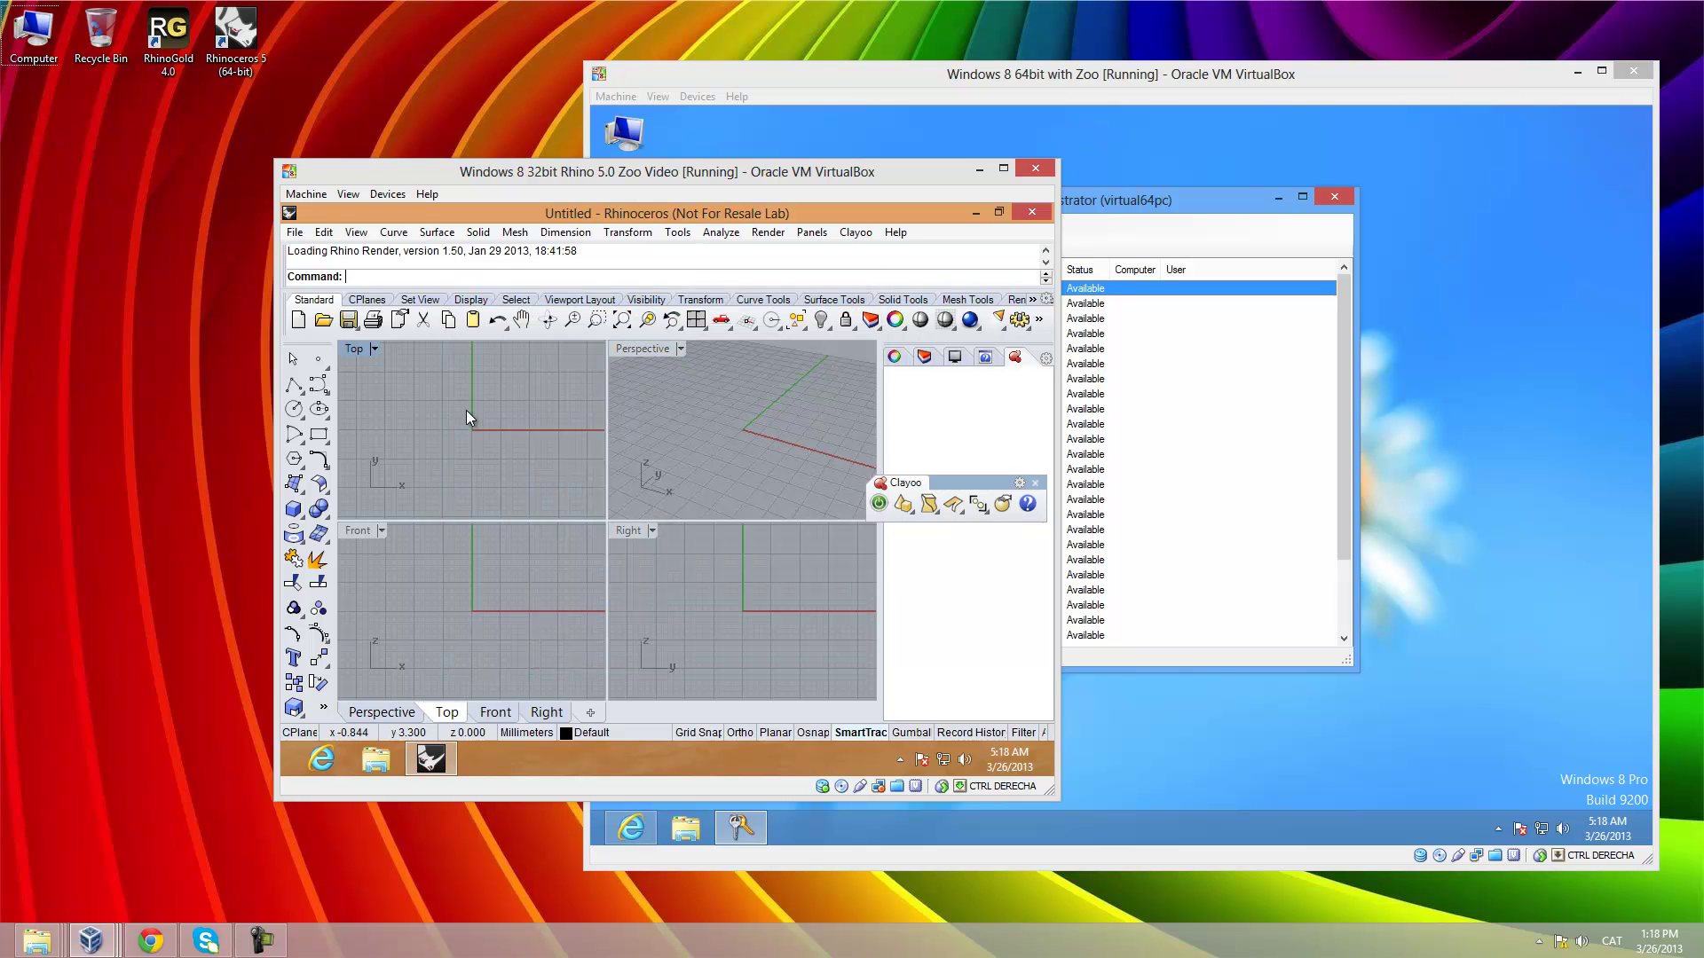
- Set Clayoo's license type to Zoo under Document Properties > Clayoo > Licensing
left_click(397, 321)
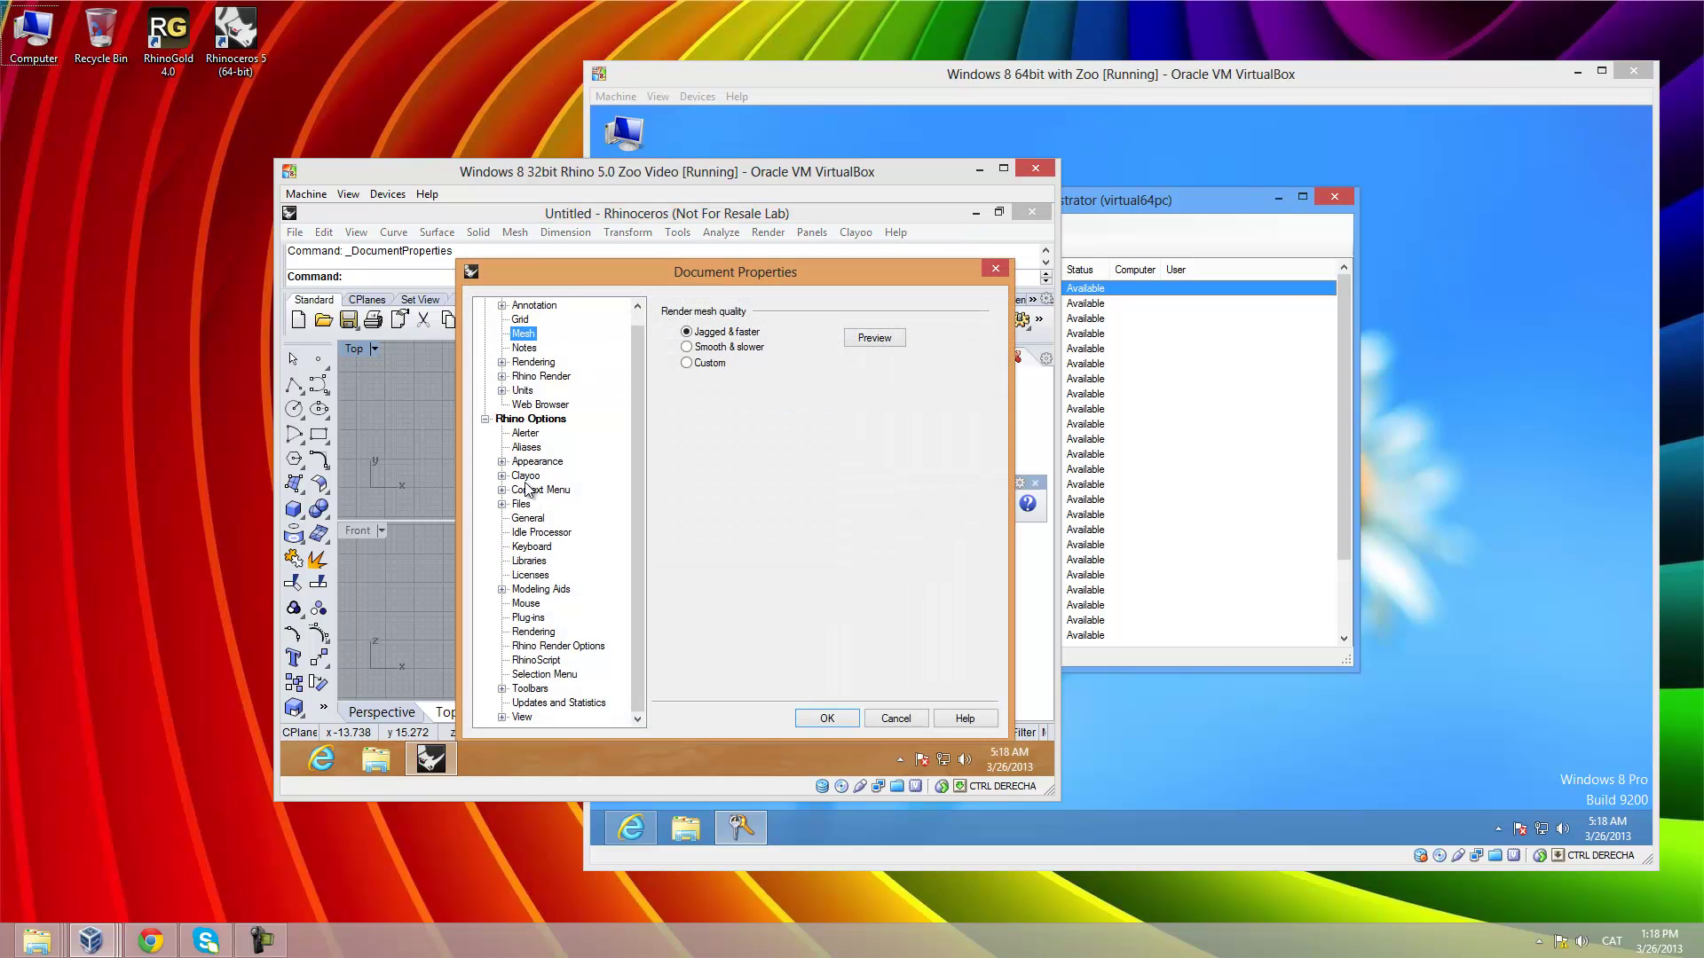
left_click_drag(594, 286, 490, 236)
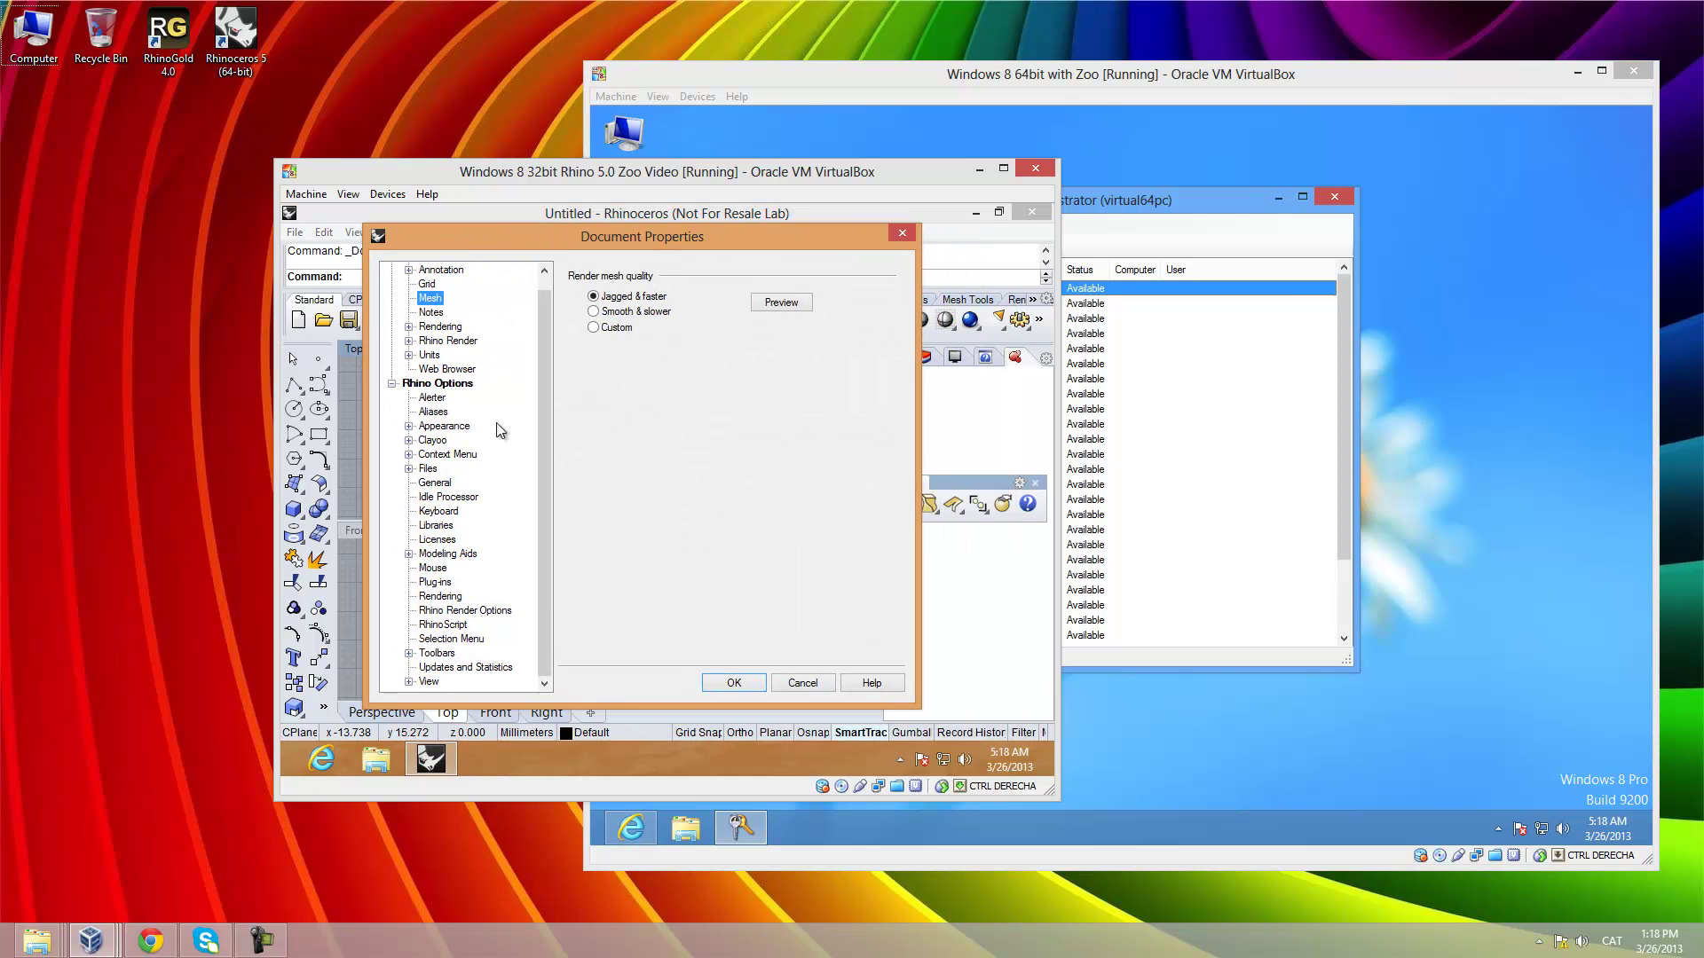
left_click(409, 440)
left_click(453, 455)
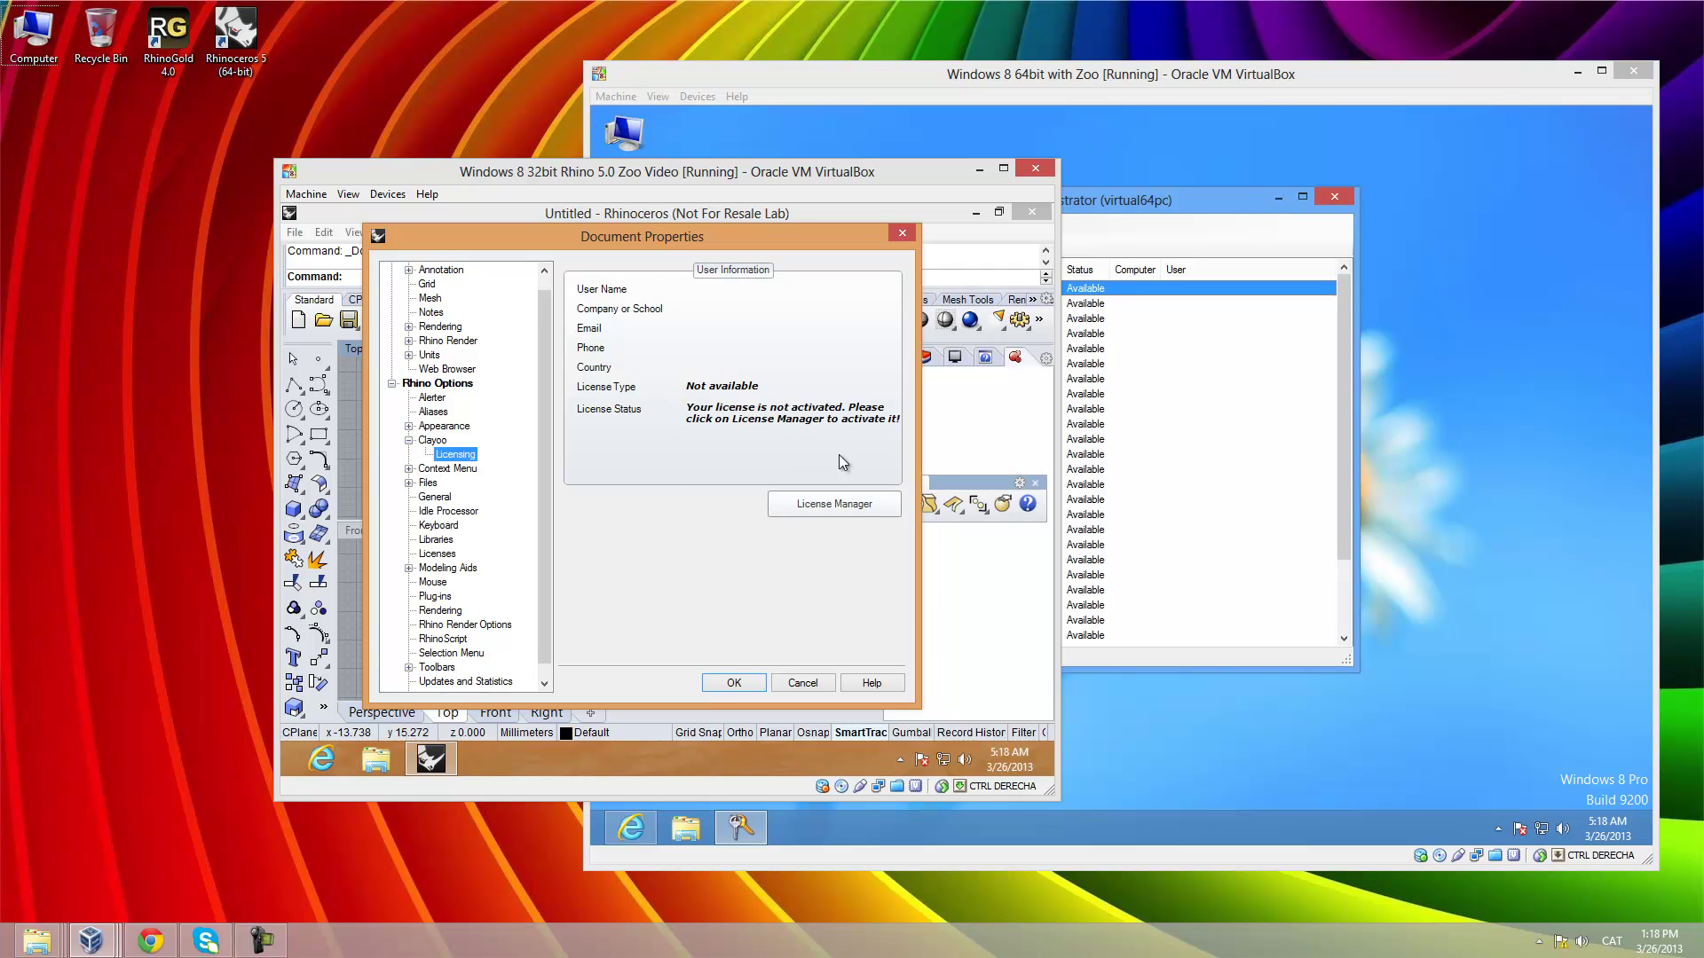
left_click(839, 507)
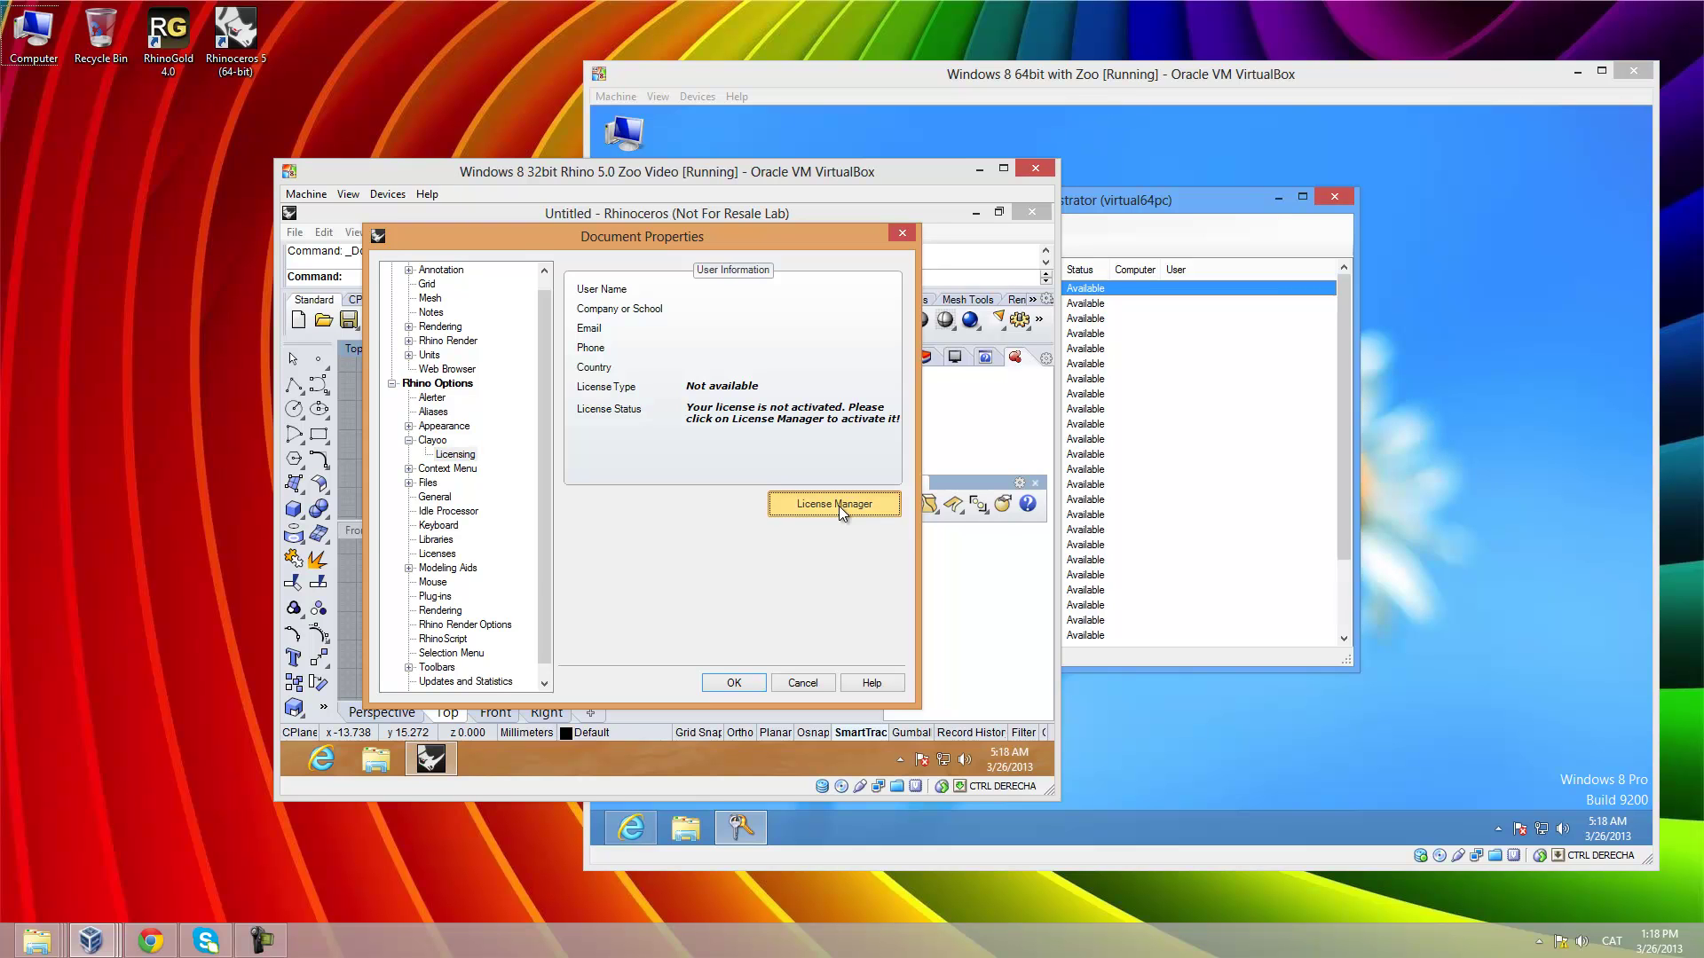
left_click(520, 367)
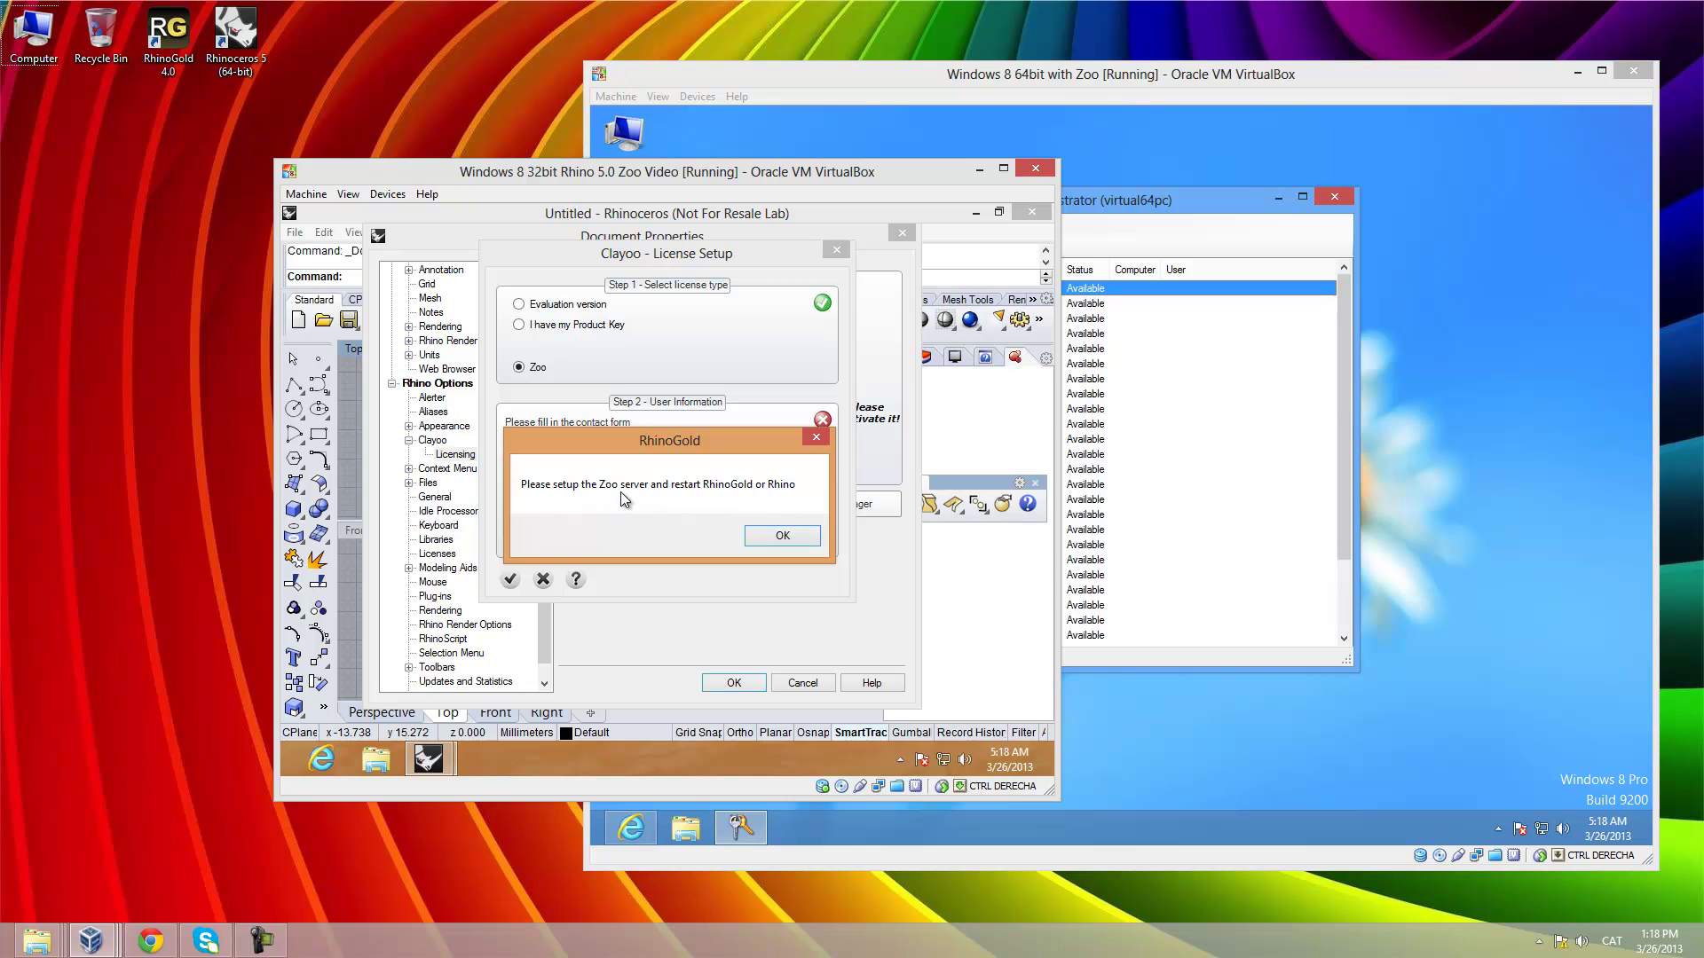
left_click(779, 536)
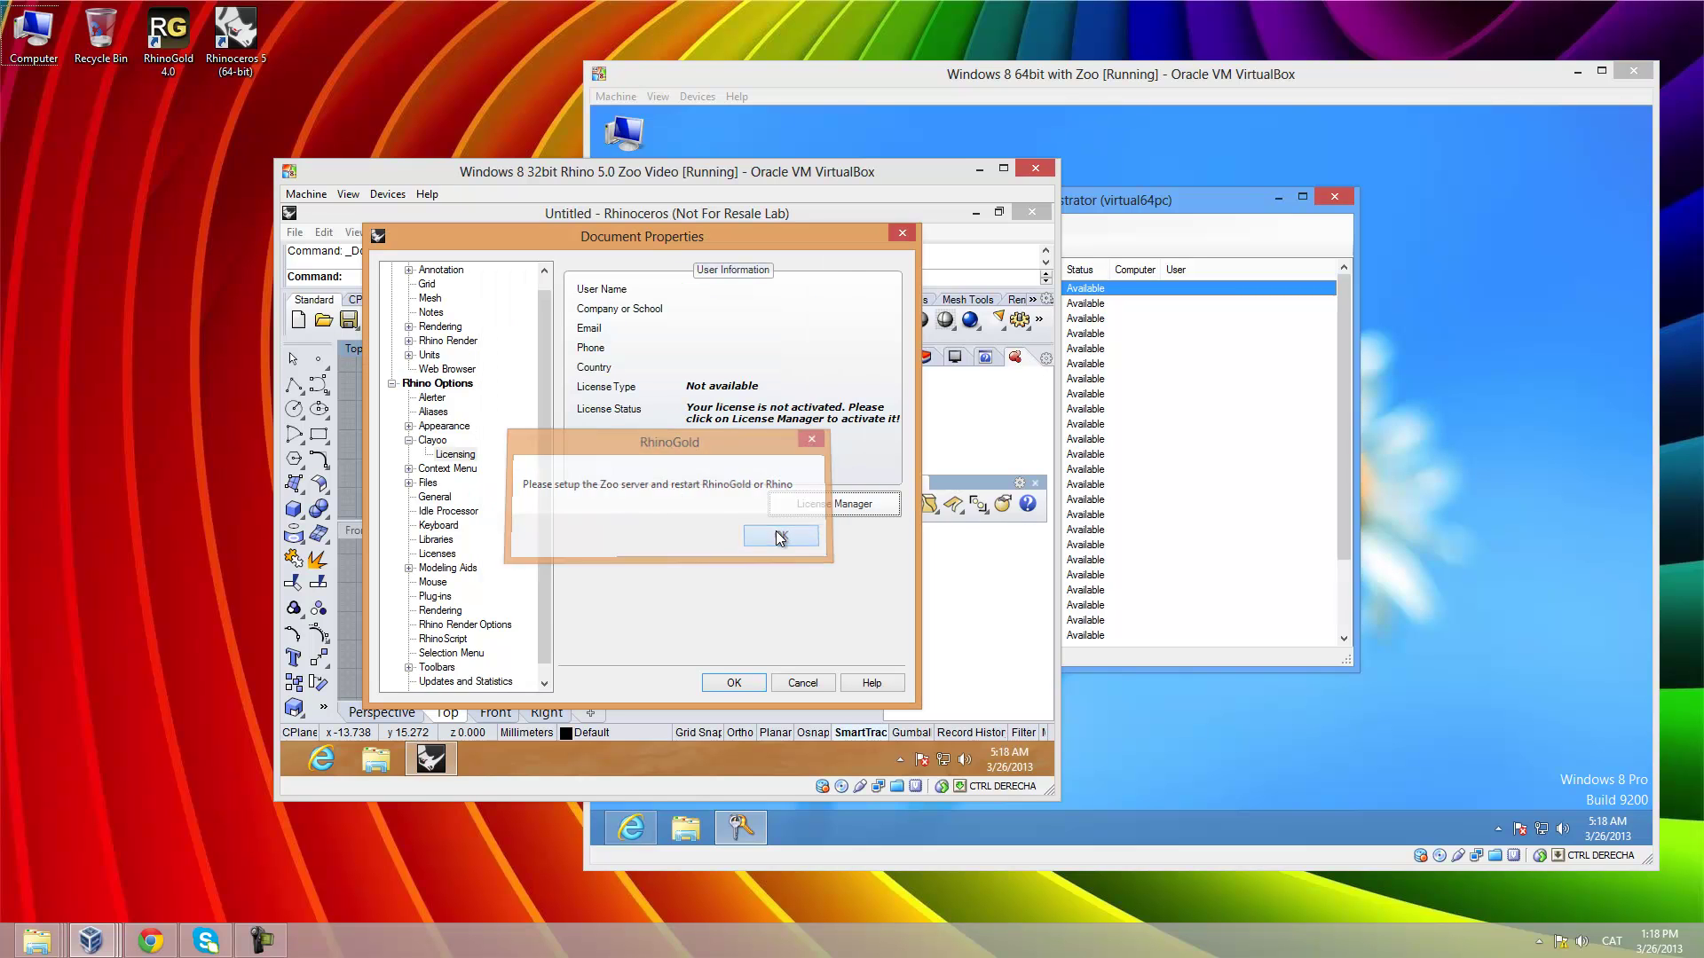
left_click(721, 676)
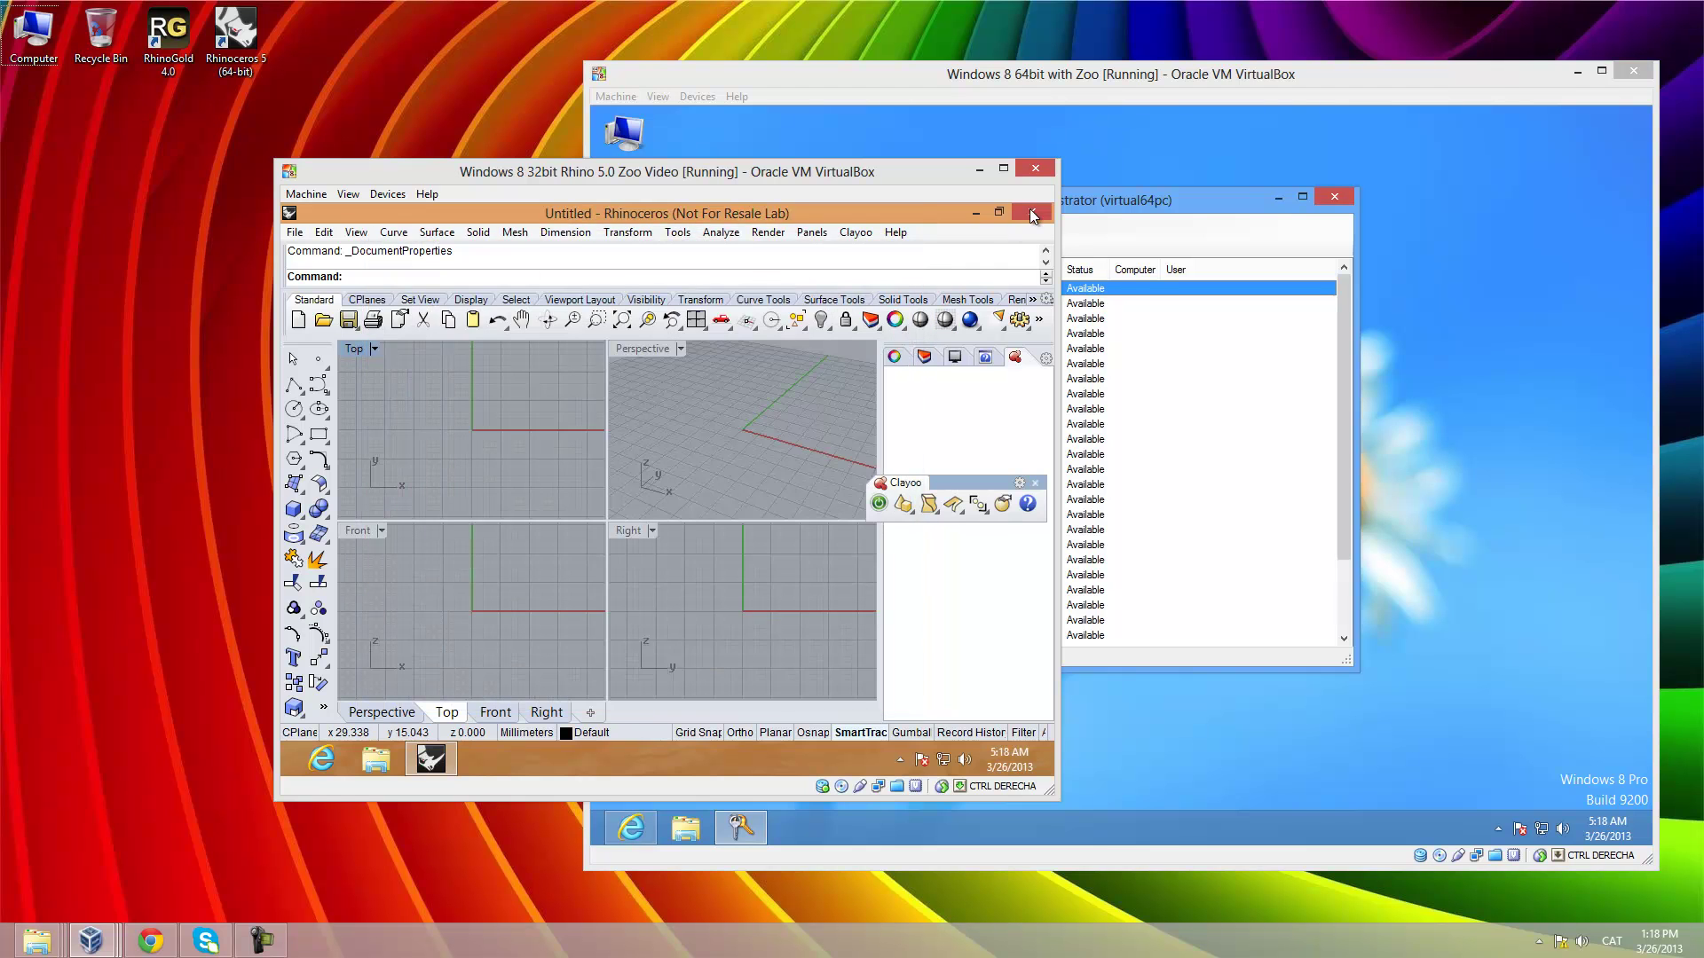
- Restart Rhino, close the template start screen, and move the Clayoo License Not Found dialog
left_click(1032, 215)
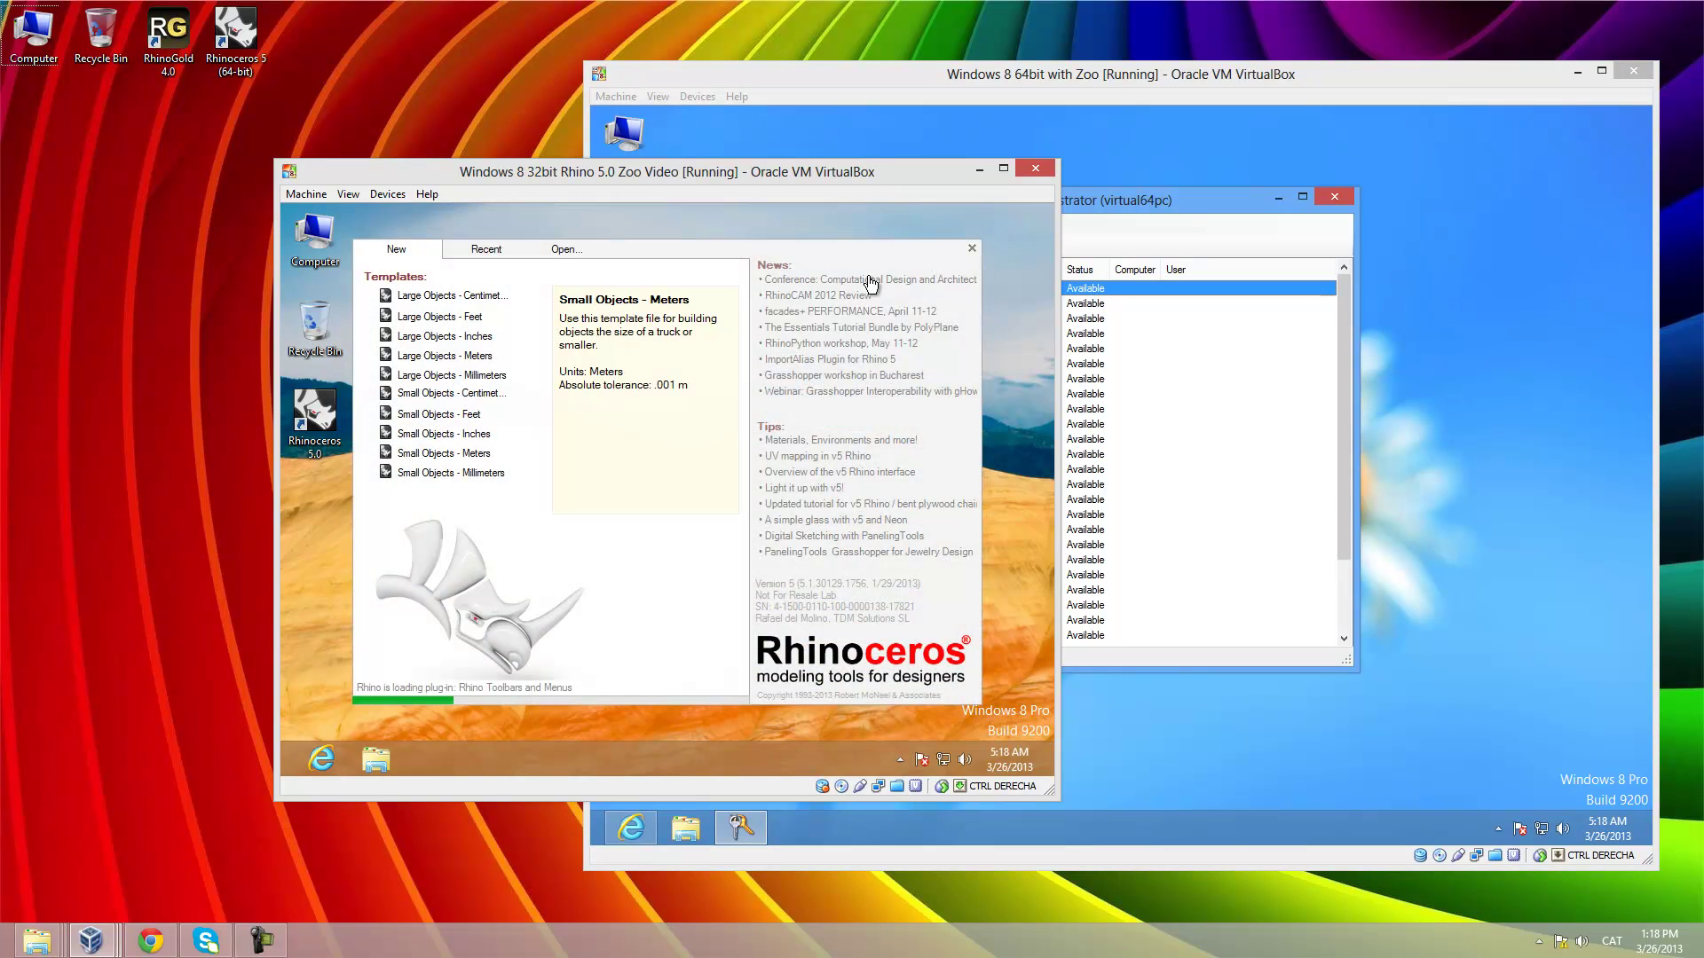
left_click(971, 250)
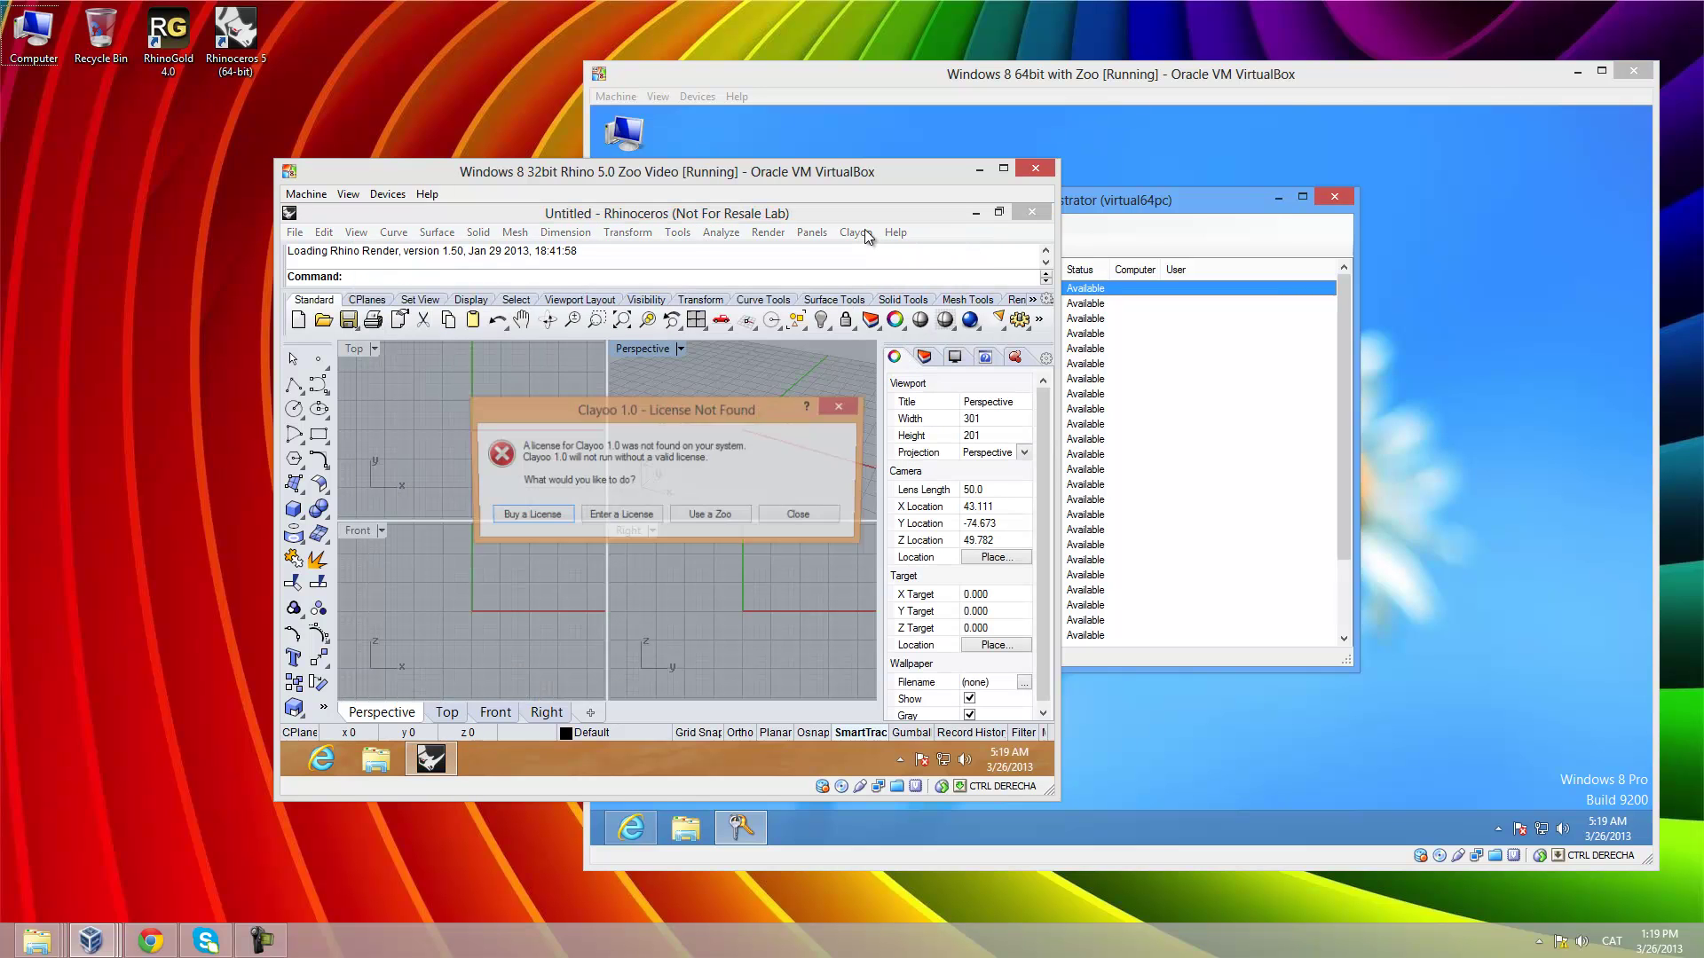
left_click_drag(653, 410, 644, 399)
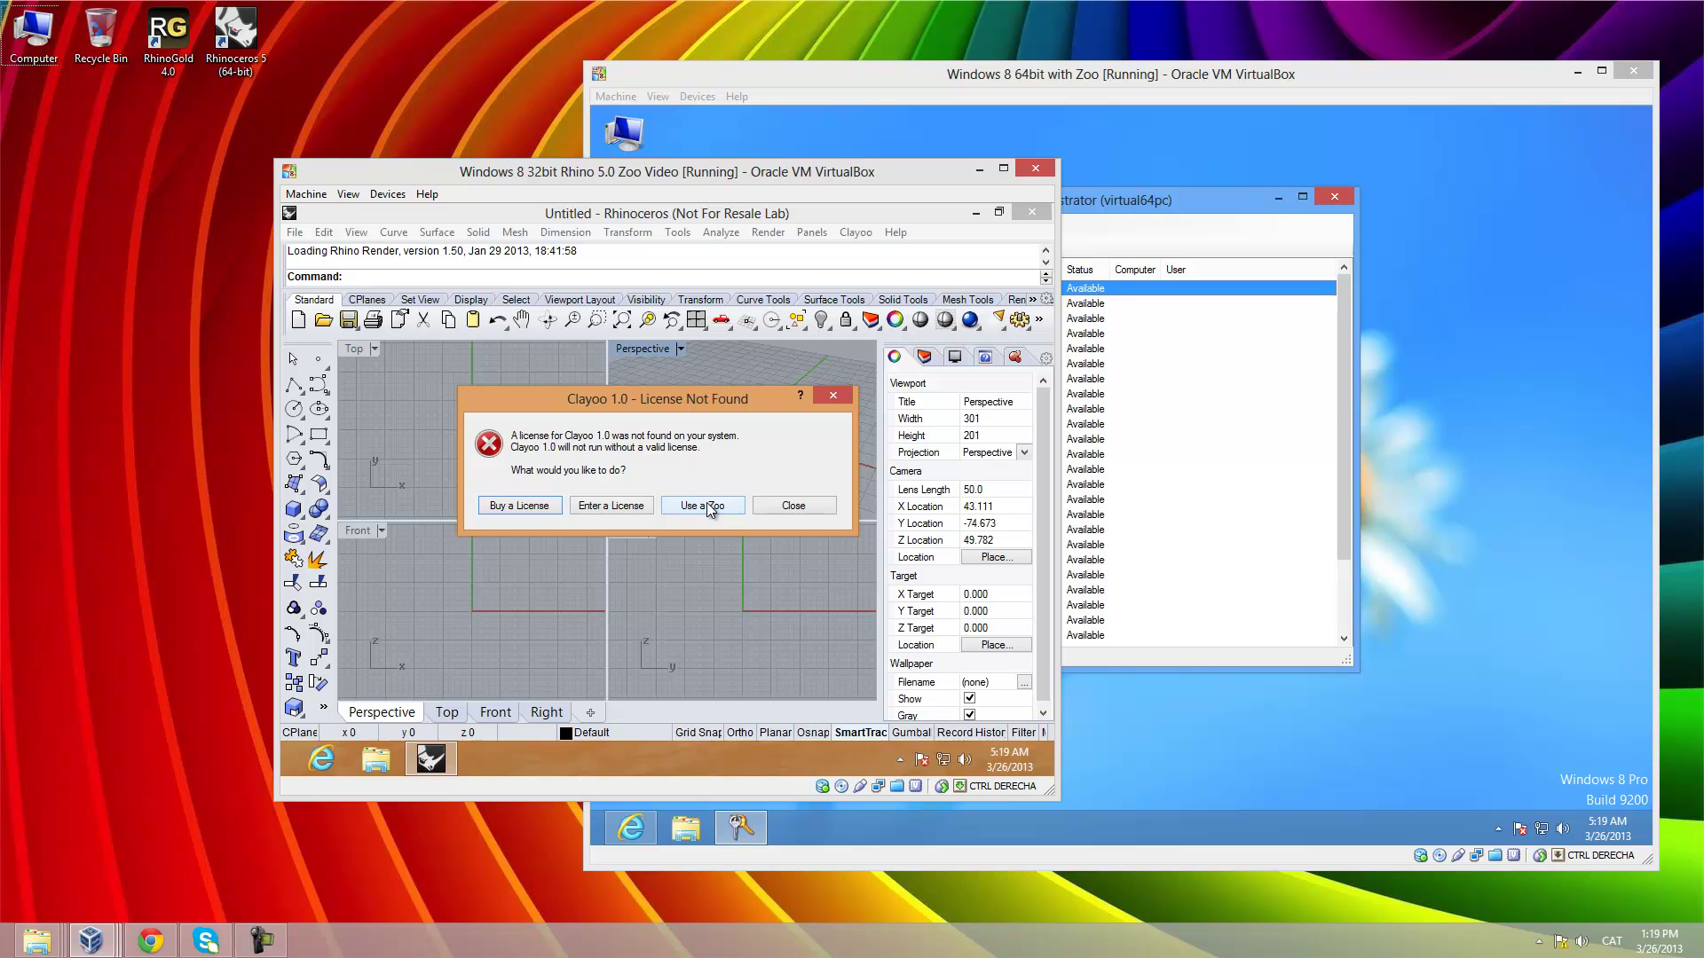
- After Zoo auto-detection fails, license Clayoo from a manually entered Zoo server address that tests successfully
left_click(707, 505)
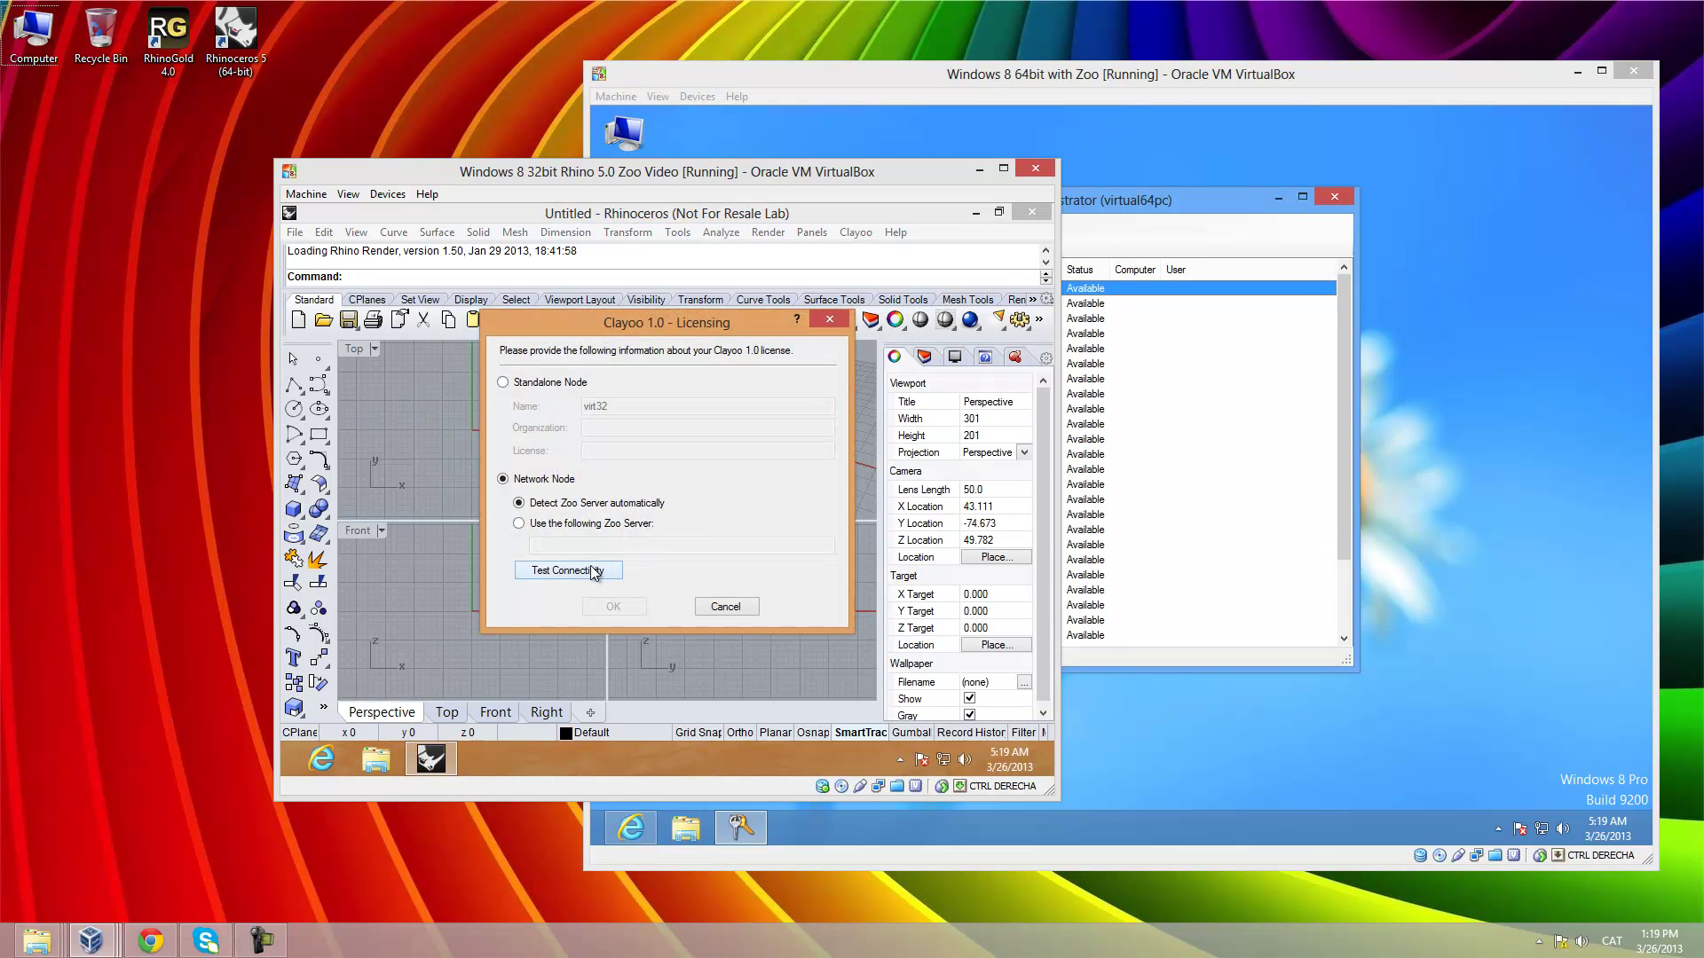
left_click(590, 566)
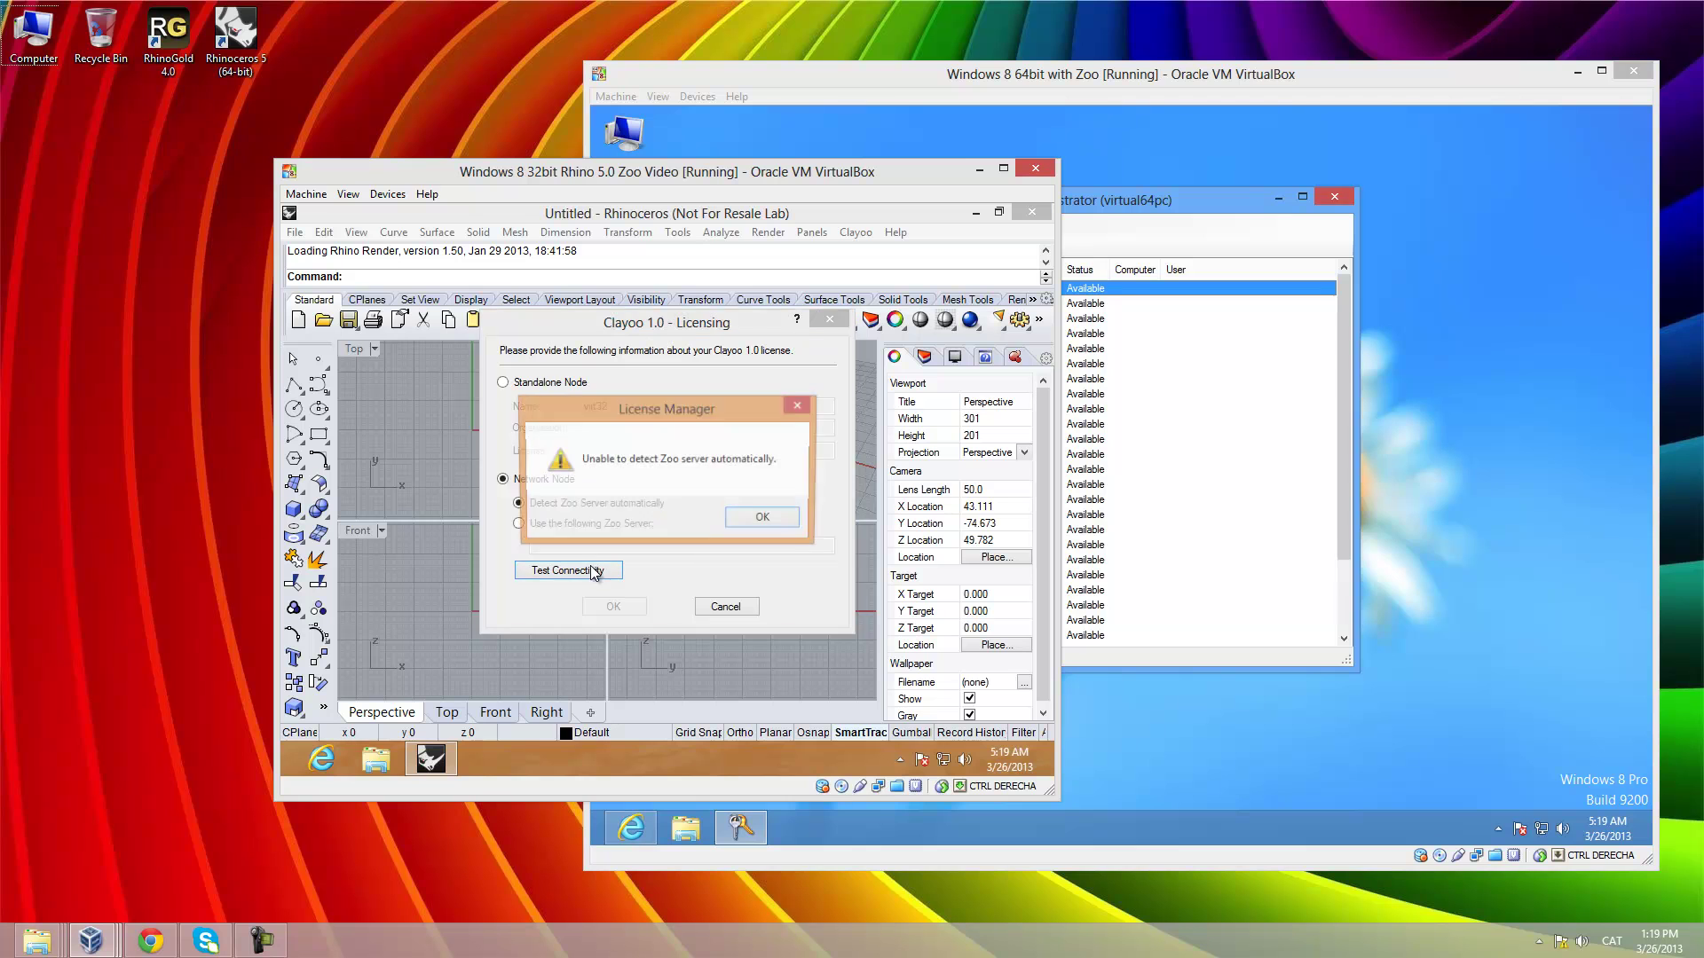
left_click(763, 519)
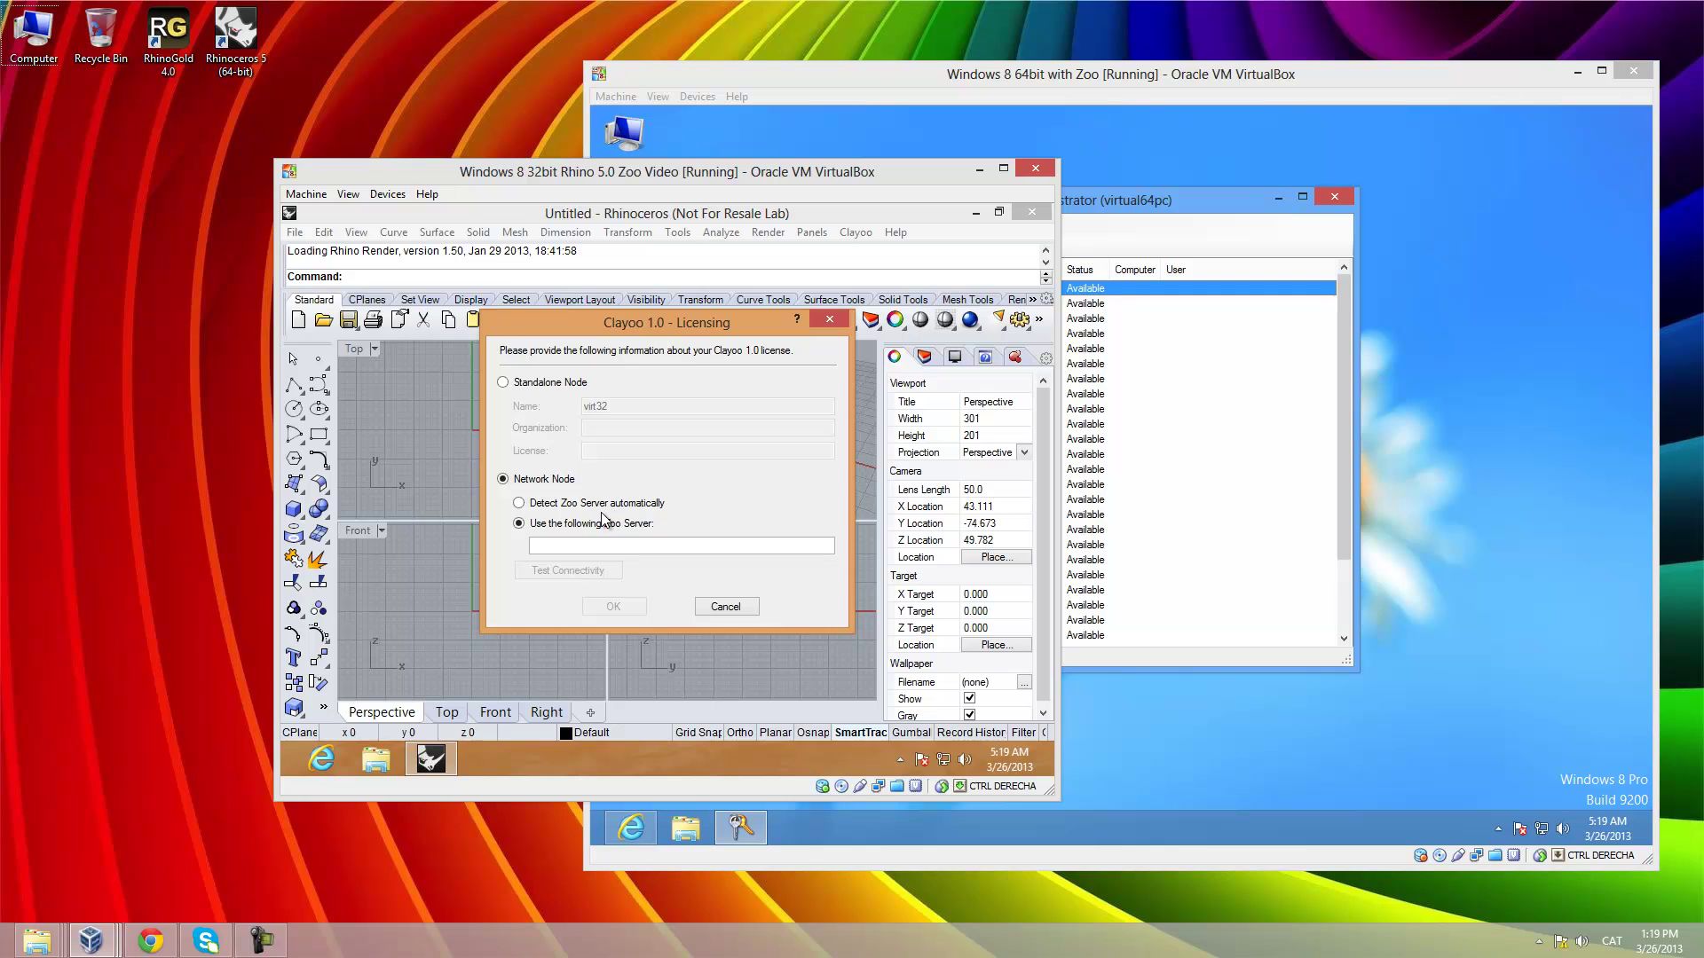
left_click(568, 542)
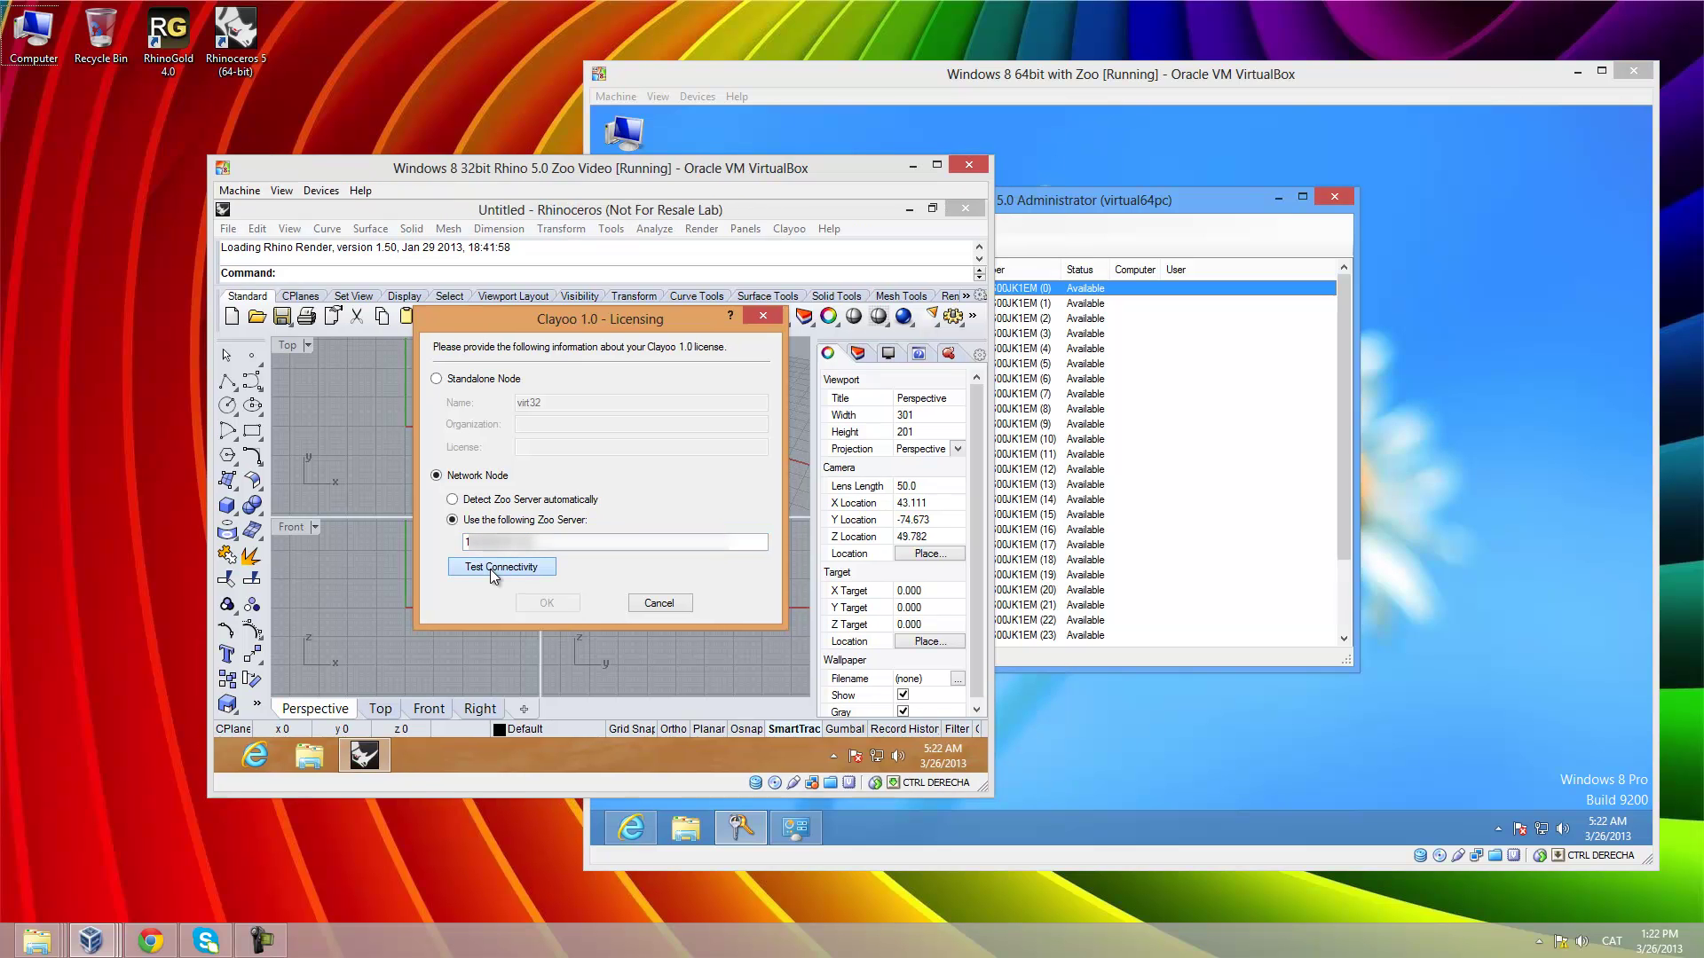
left_click(490, 568)
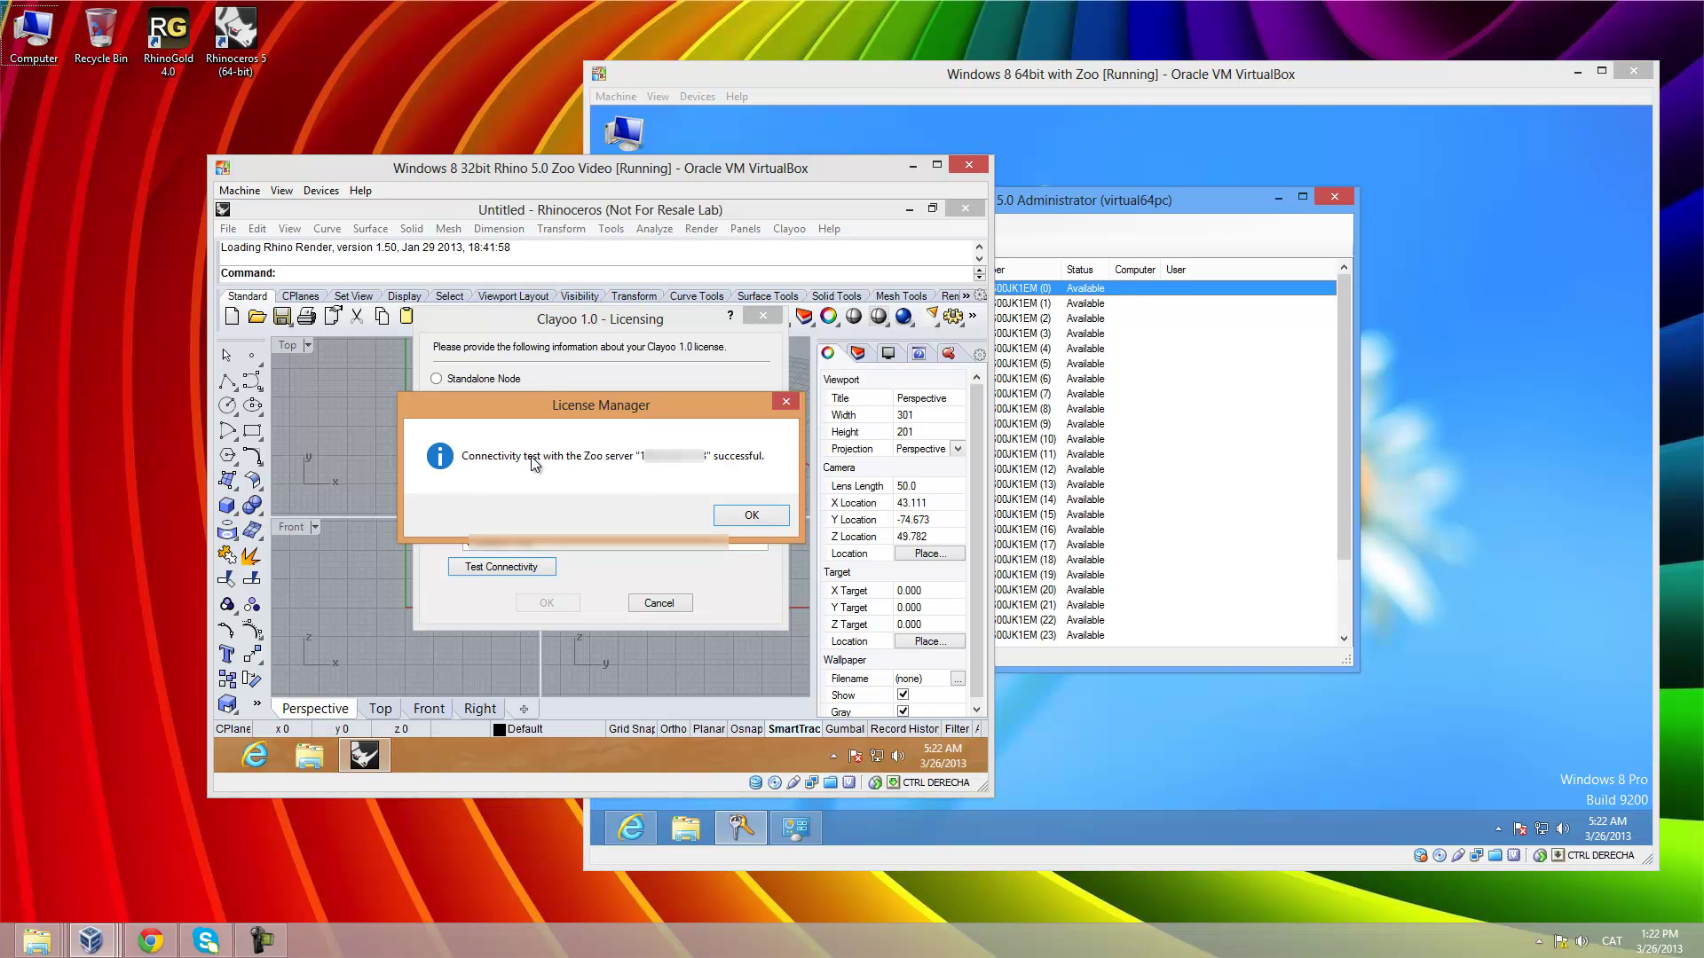
left_click(729, 519)
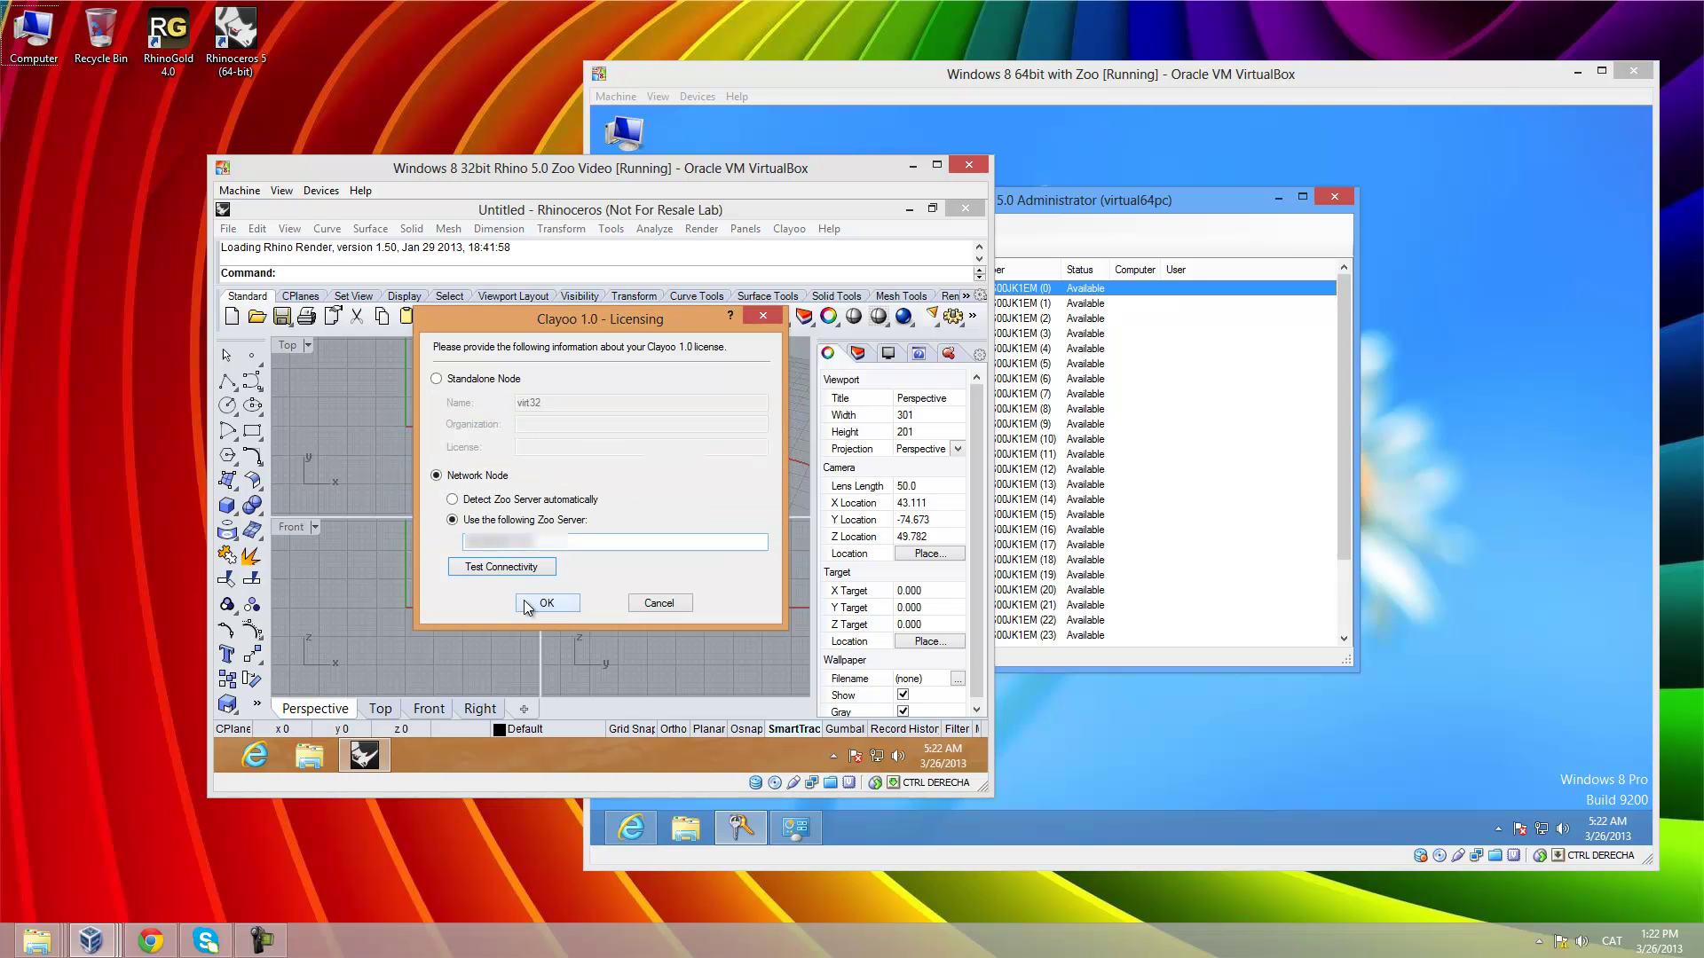
left_click(547, 603)
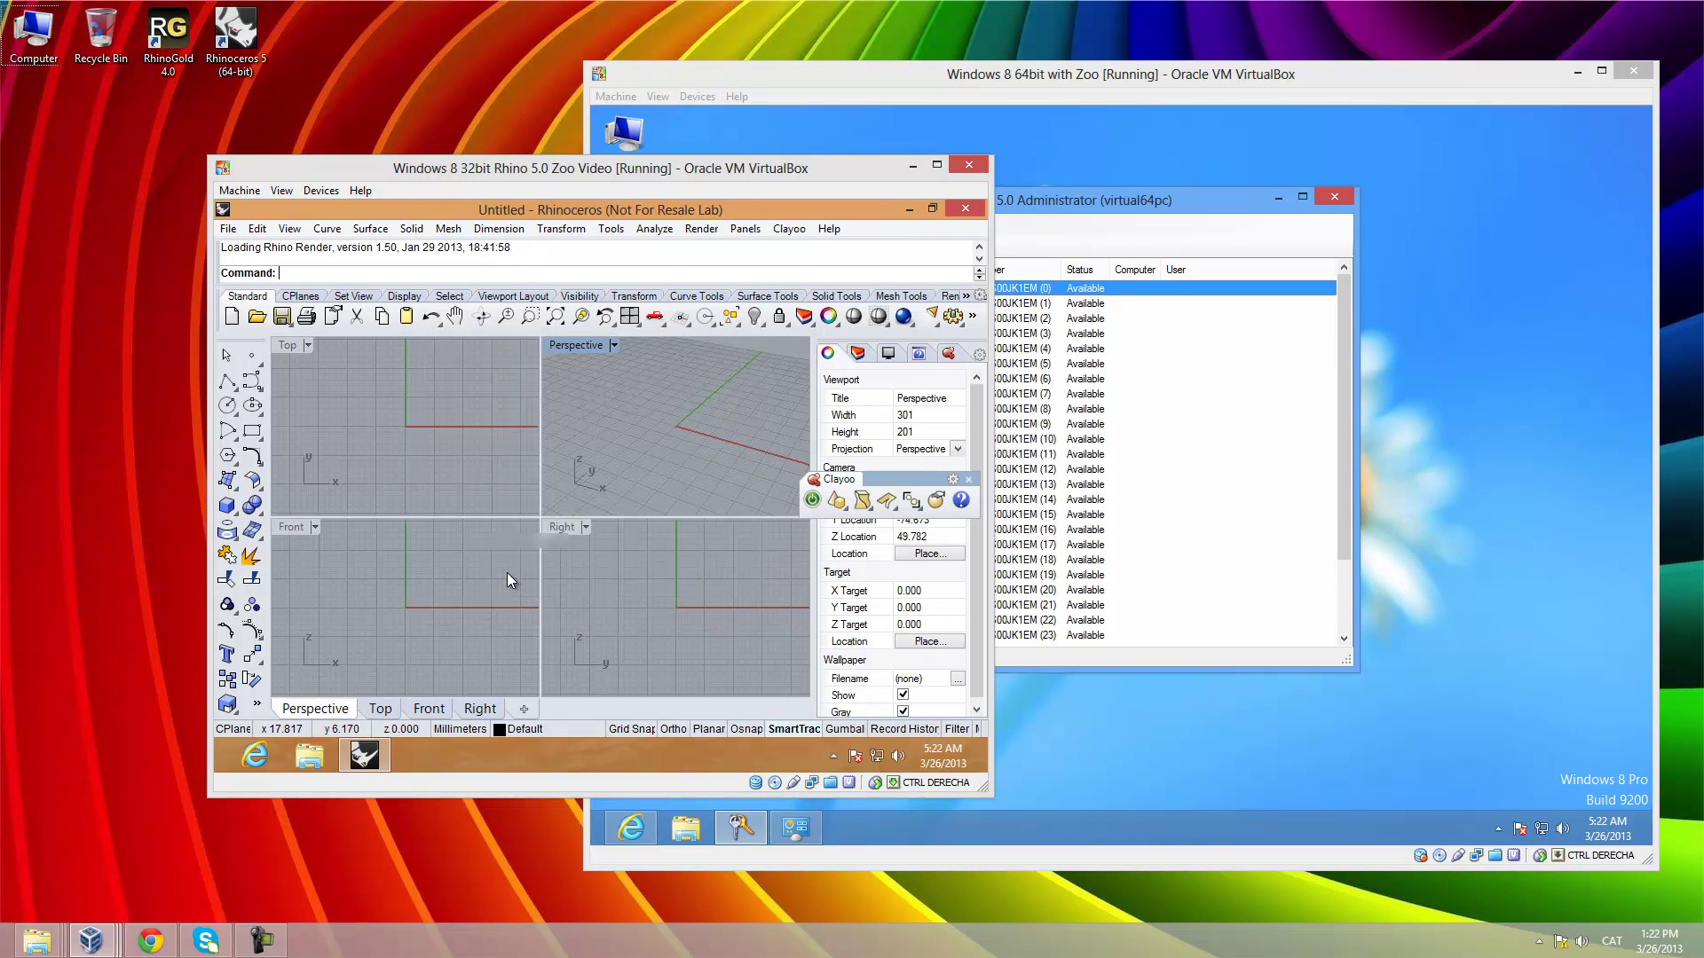
- Add a clay plane from Clayoo > Primitives > Plane and stretch it along Y to 5.00 by 11.14
left_click(781, 231)
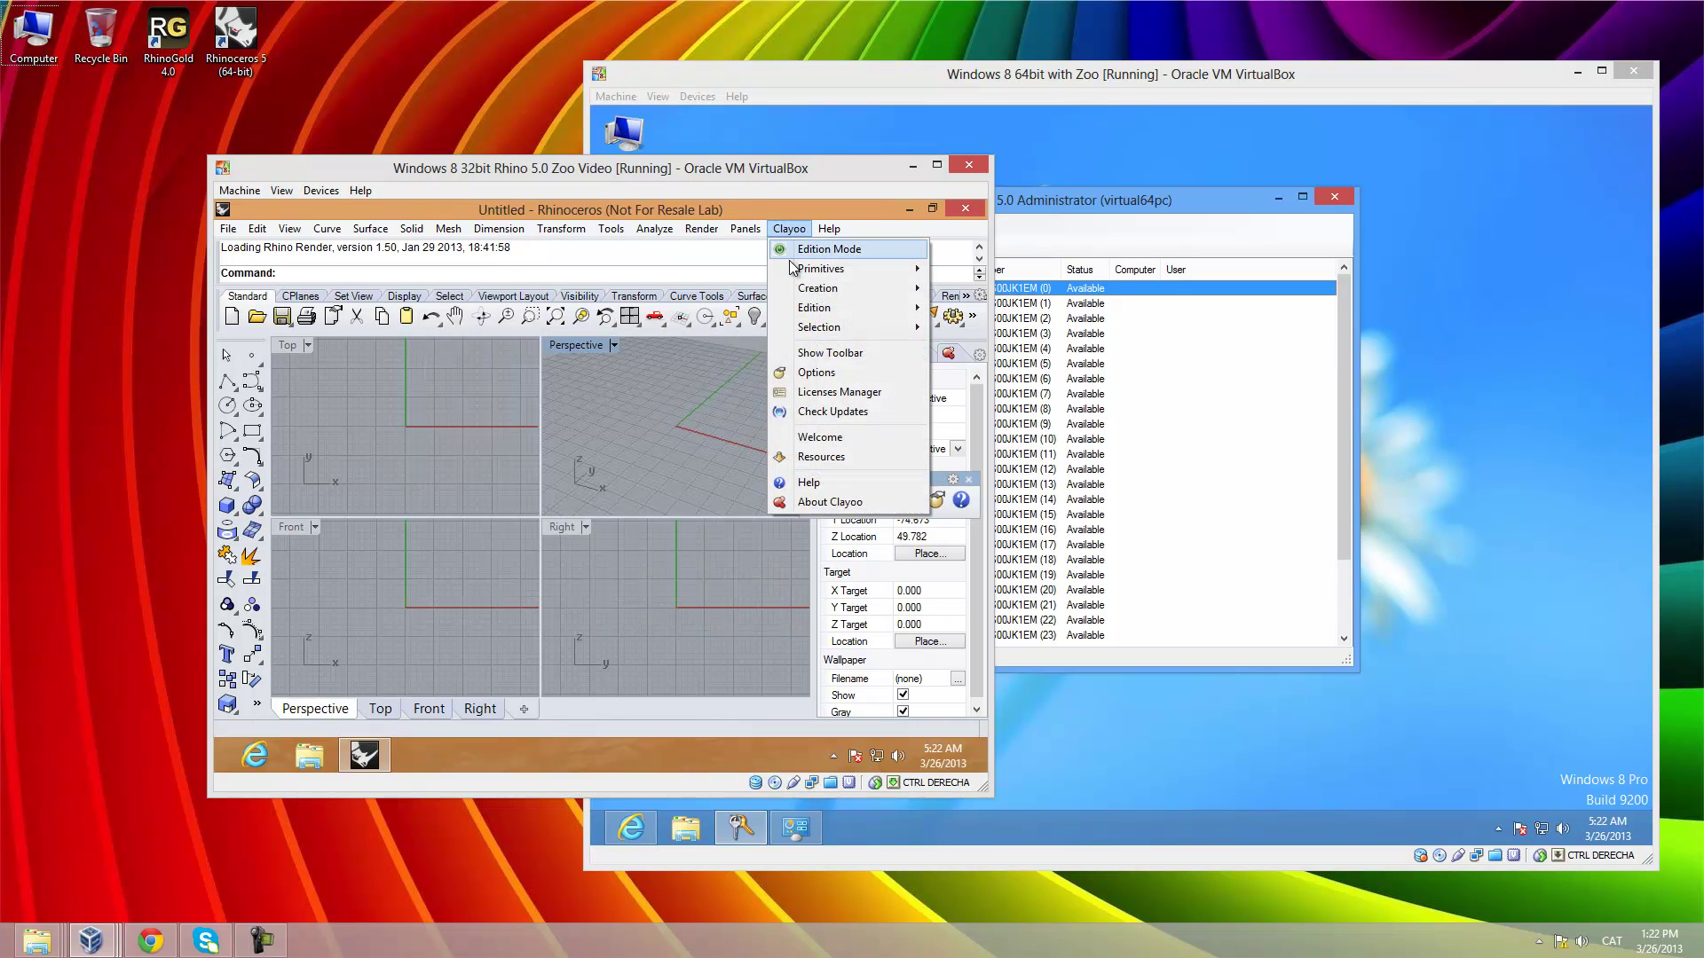
mouse_move(795, 269)
left_click(735, 272)
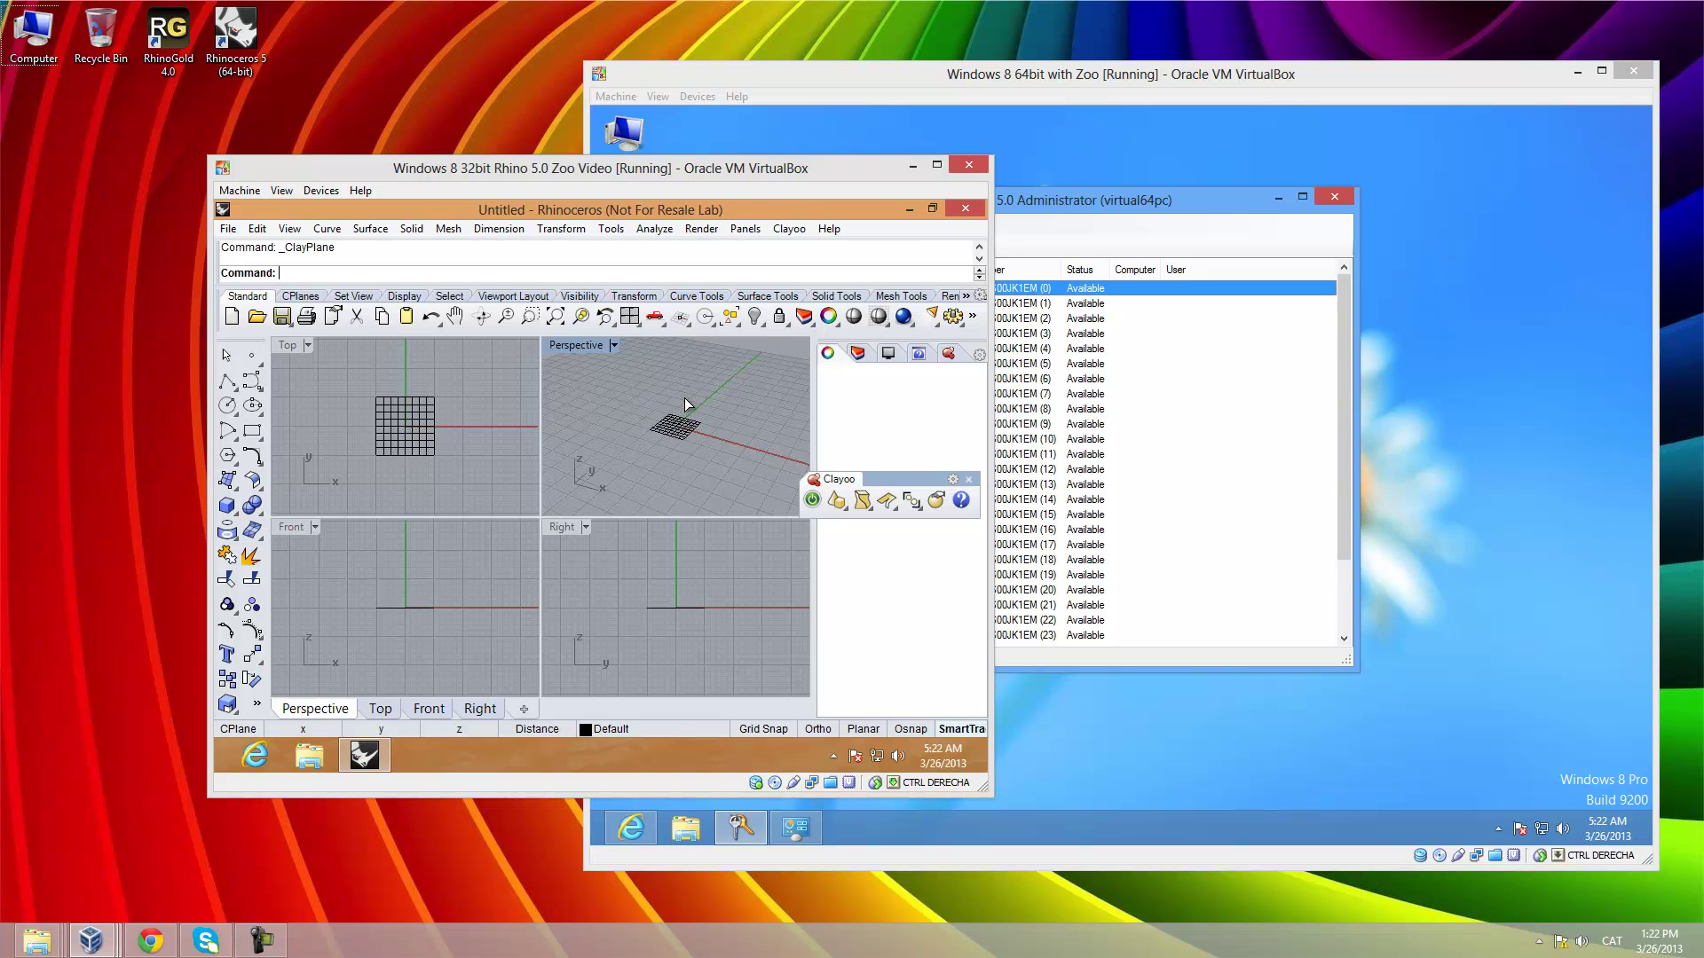
left_click_drag(721, 395, 724, 394)
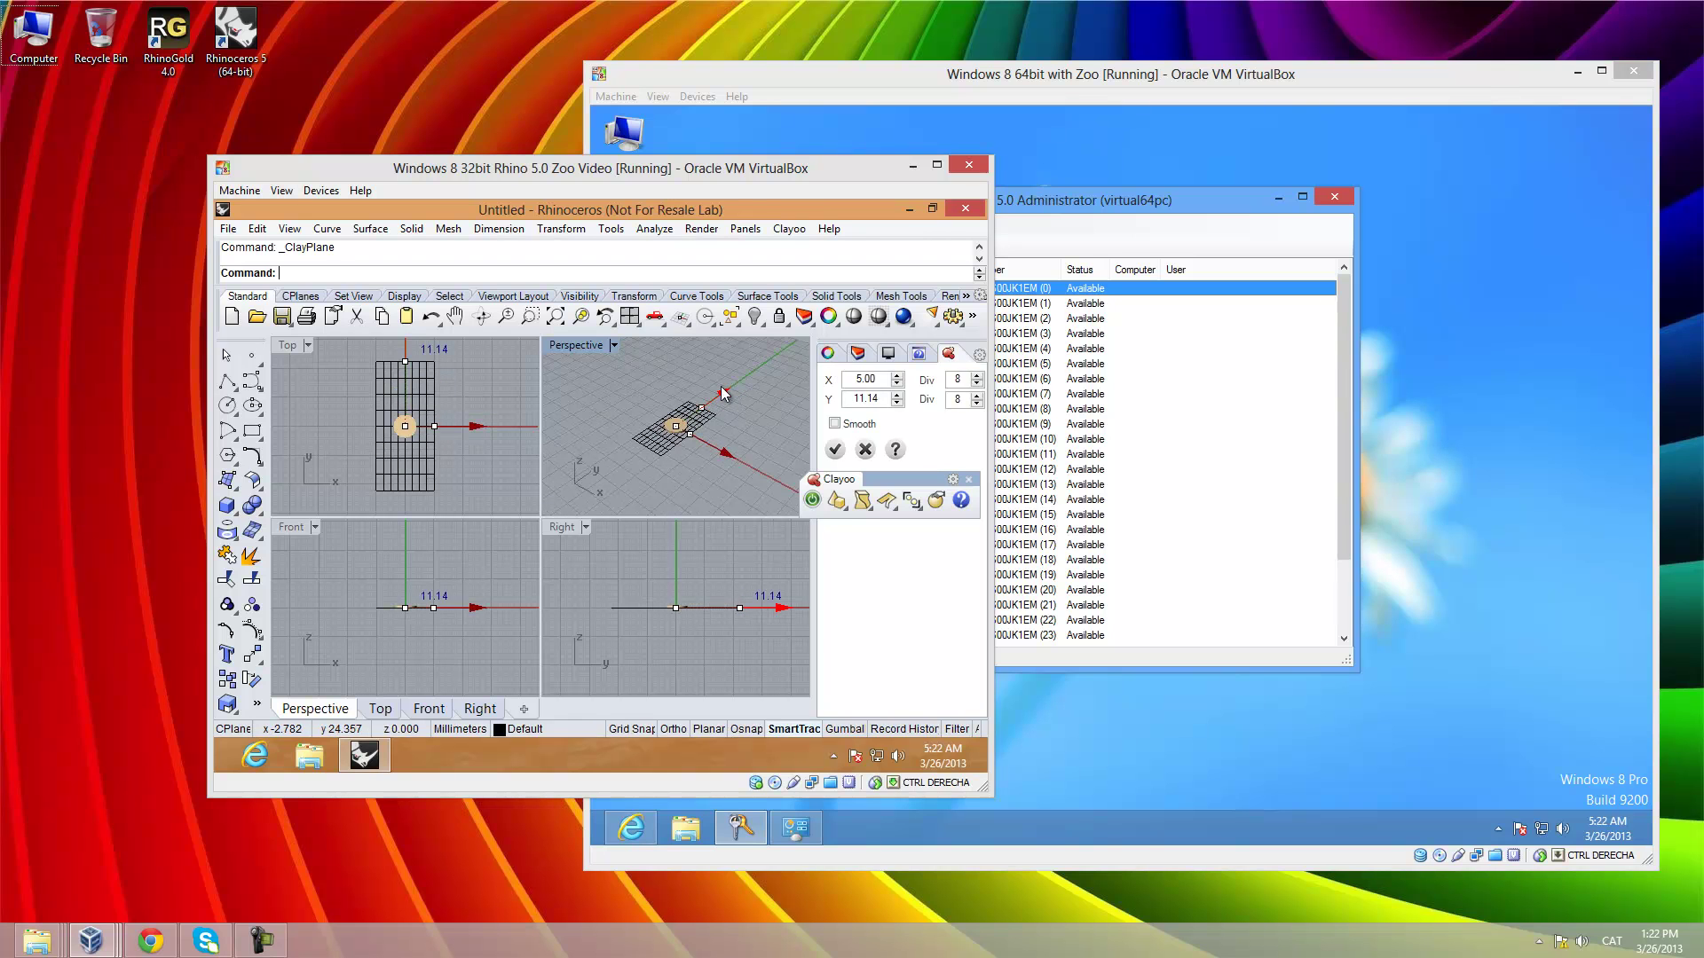